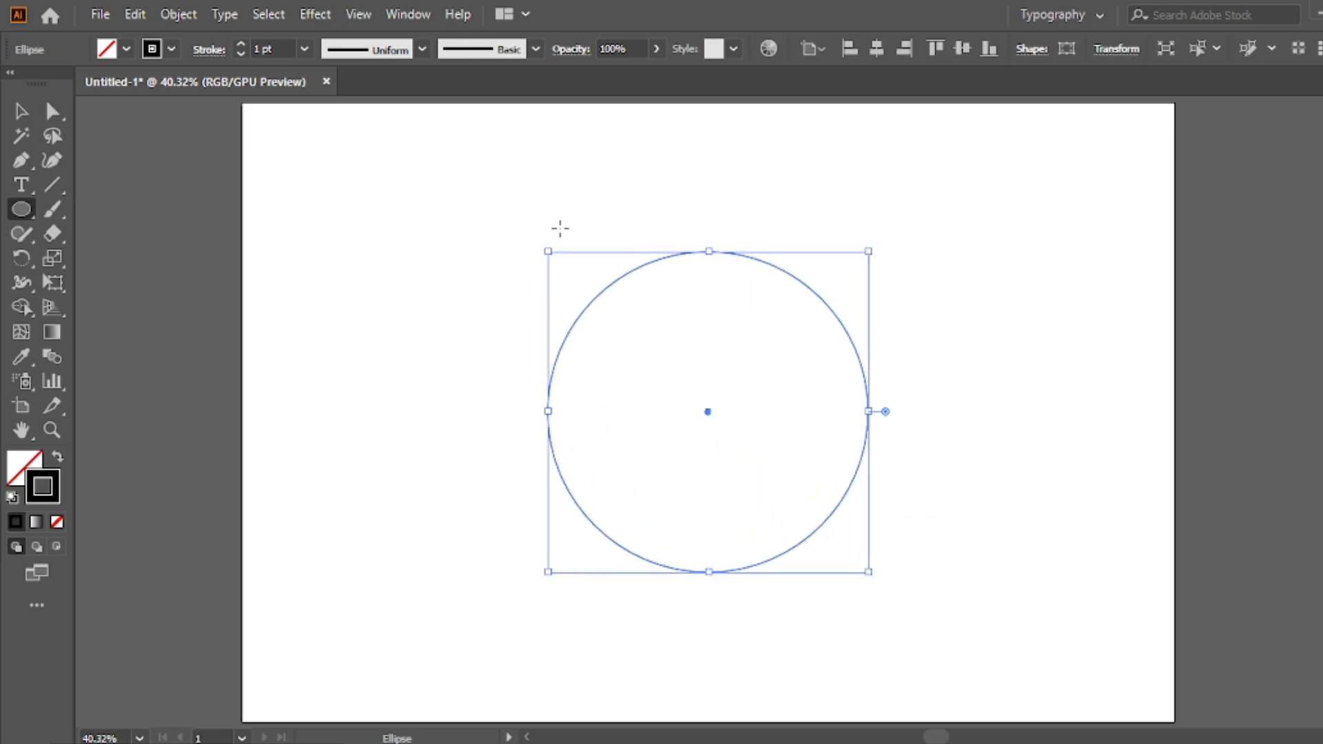
# - Enlarge the circle proportionally about its centre and deselect it
pyautogui.click(25, 116)
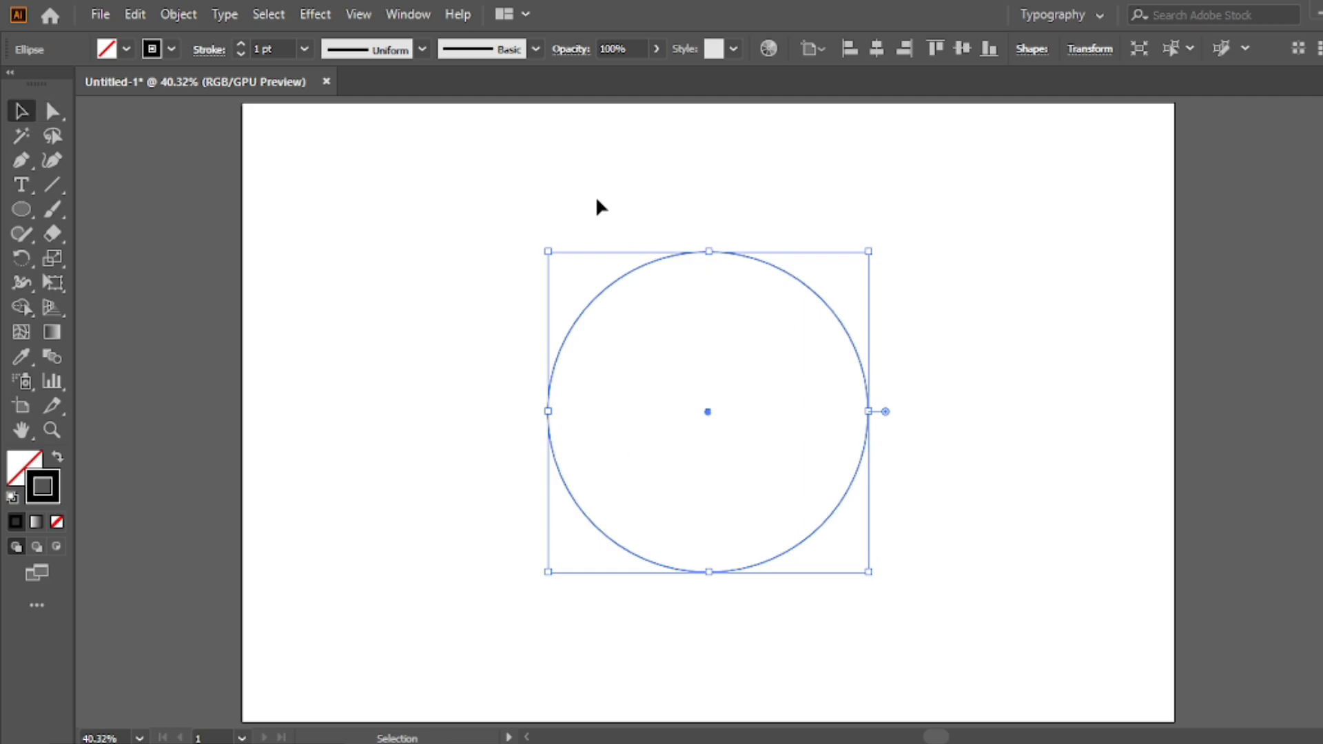
pyautogui.moveTo(870, 256); pyautogui.dragTo(899, 226)
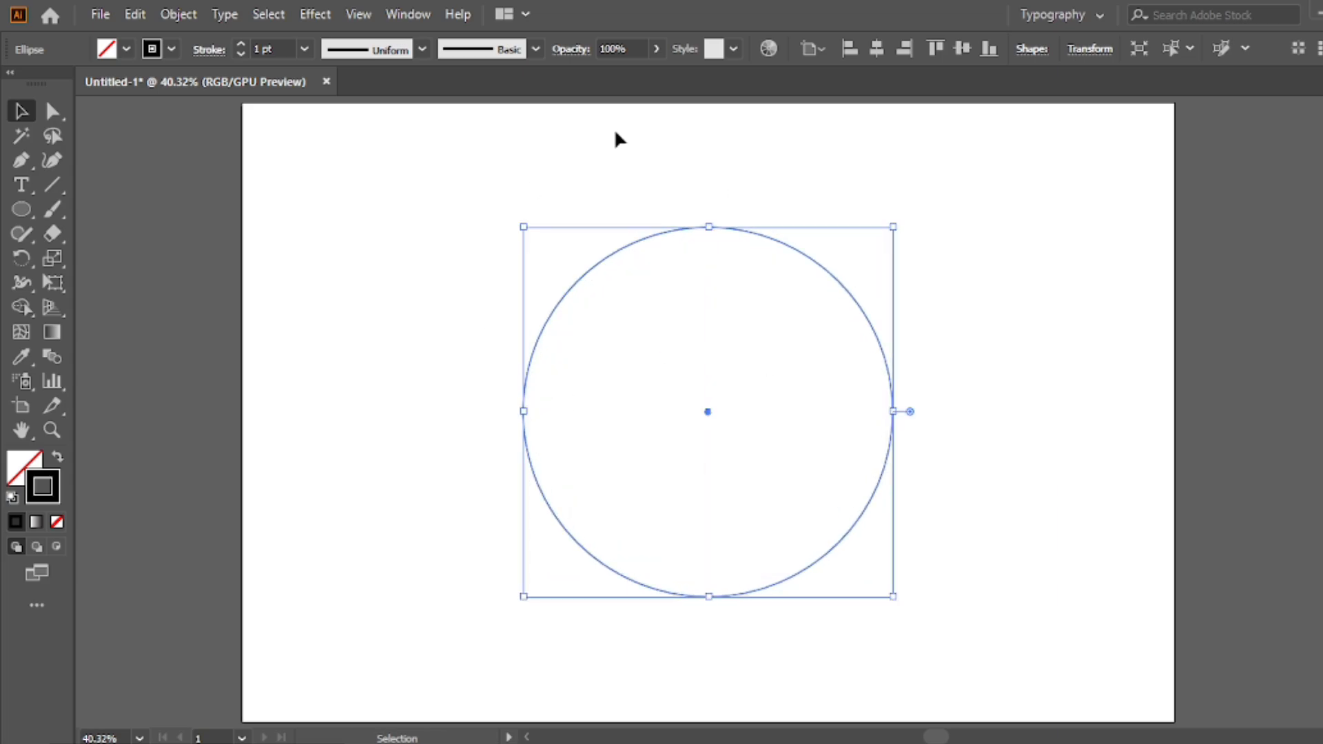
pyautogui.click(611, 165)
# - Delete the circle's right and bottom anchor points, keeping only the upper-left quarter arc
pyautogui.moveTo(52, 111); pyautogui.dragTo(135, 115)
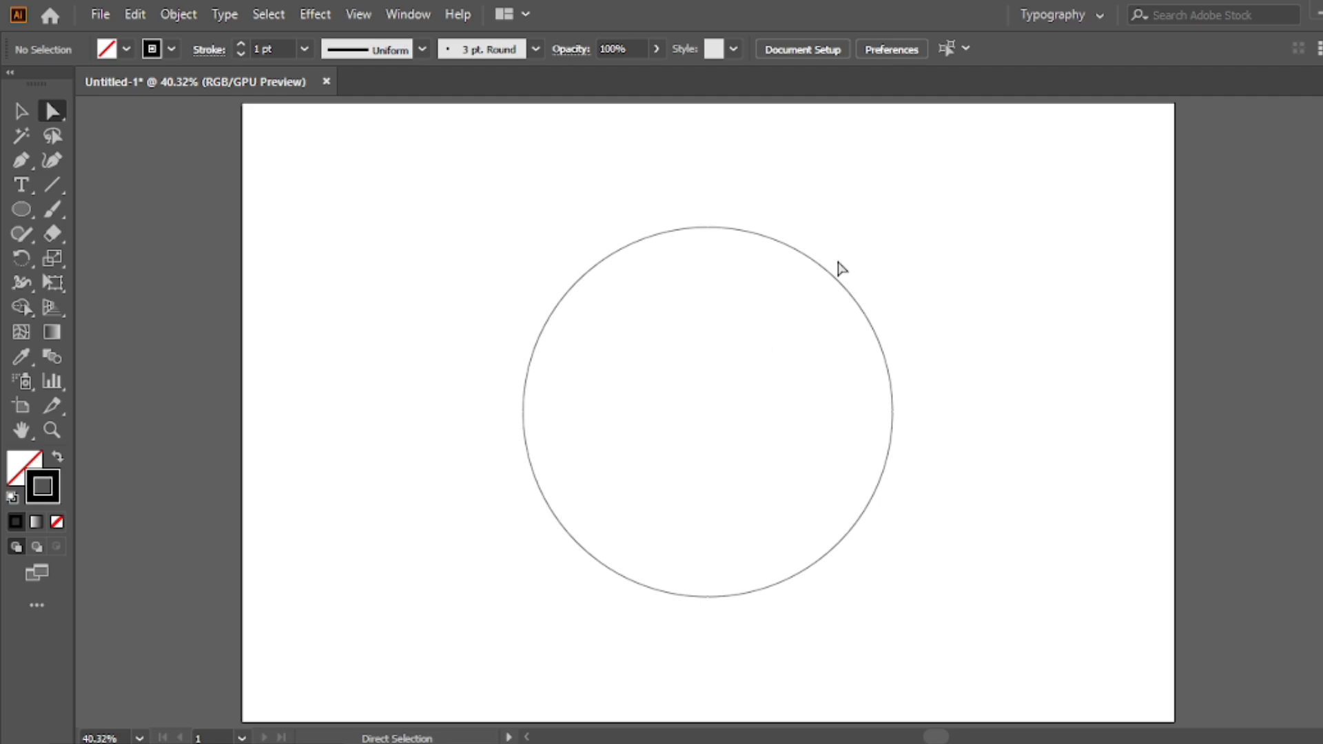
pyautogui.moveTo(956, 356); pyautogui.dragTo(832, 451)
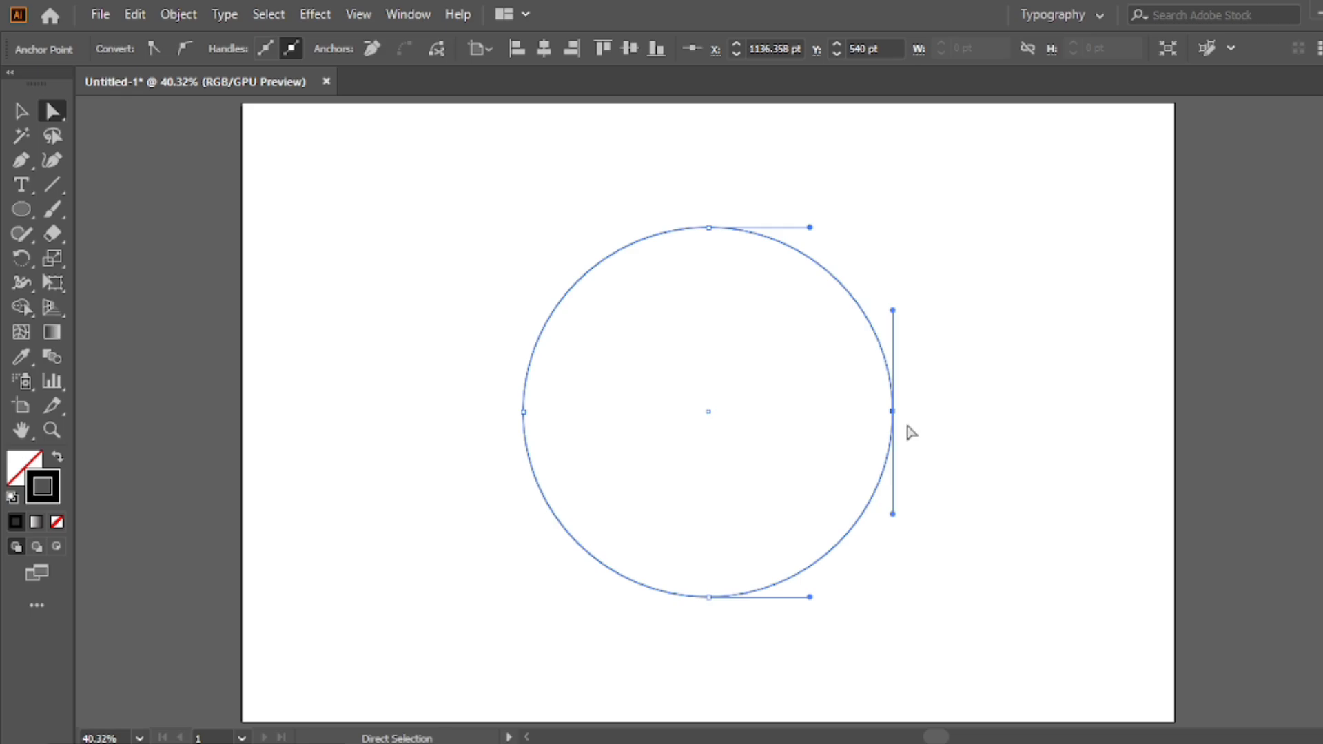
pyautogui.press('Delete')
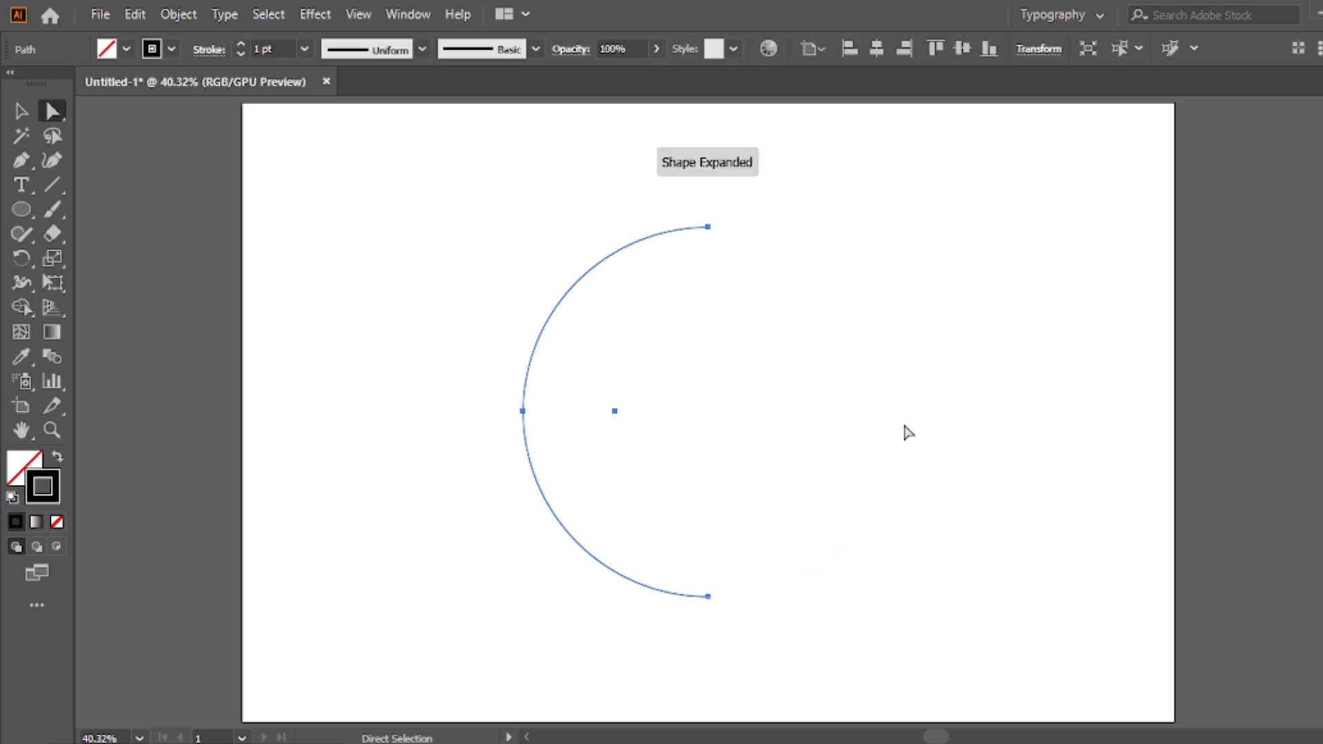
pyautogui.click(708, 597)
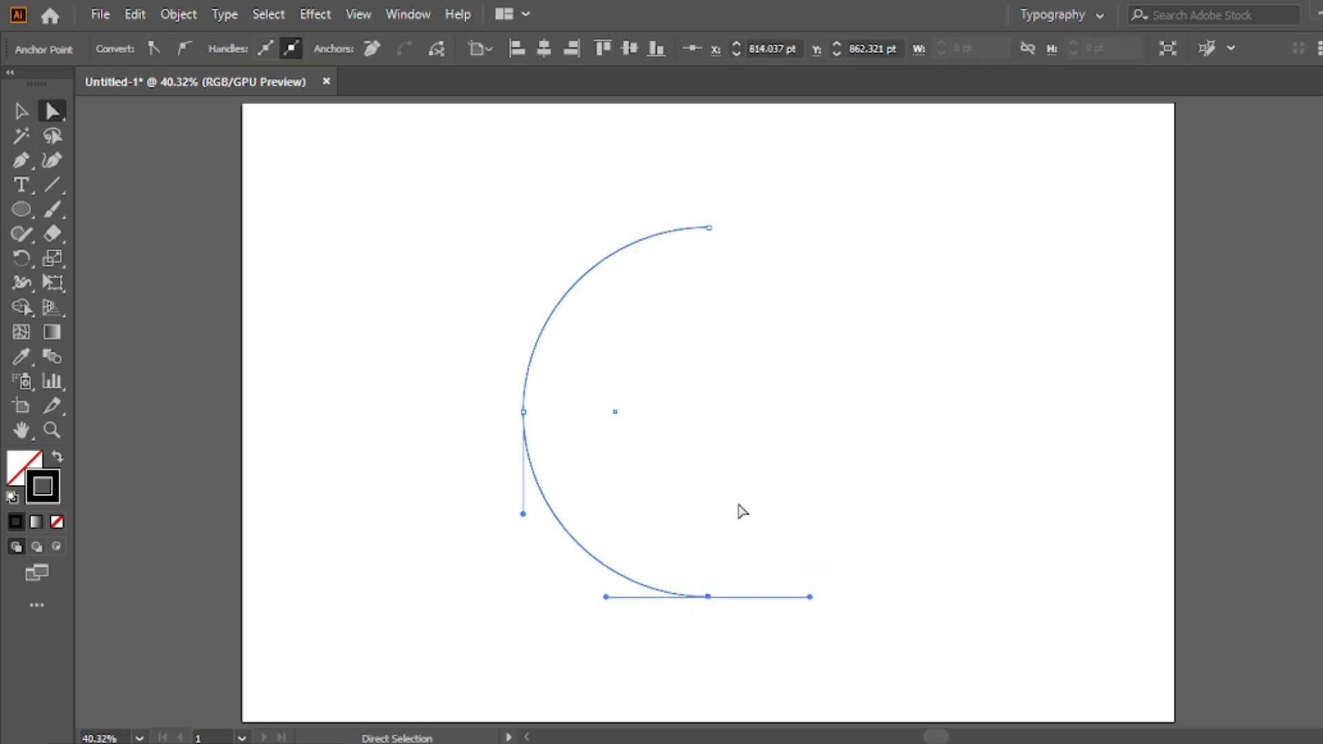
pyautogui.press('Delete')
pyautogui.click(21, 110)
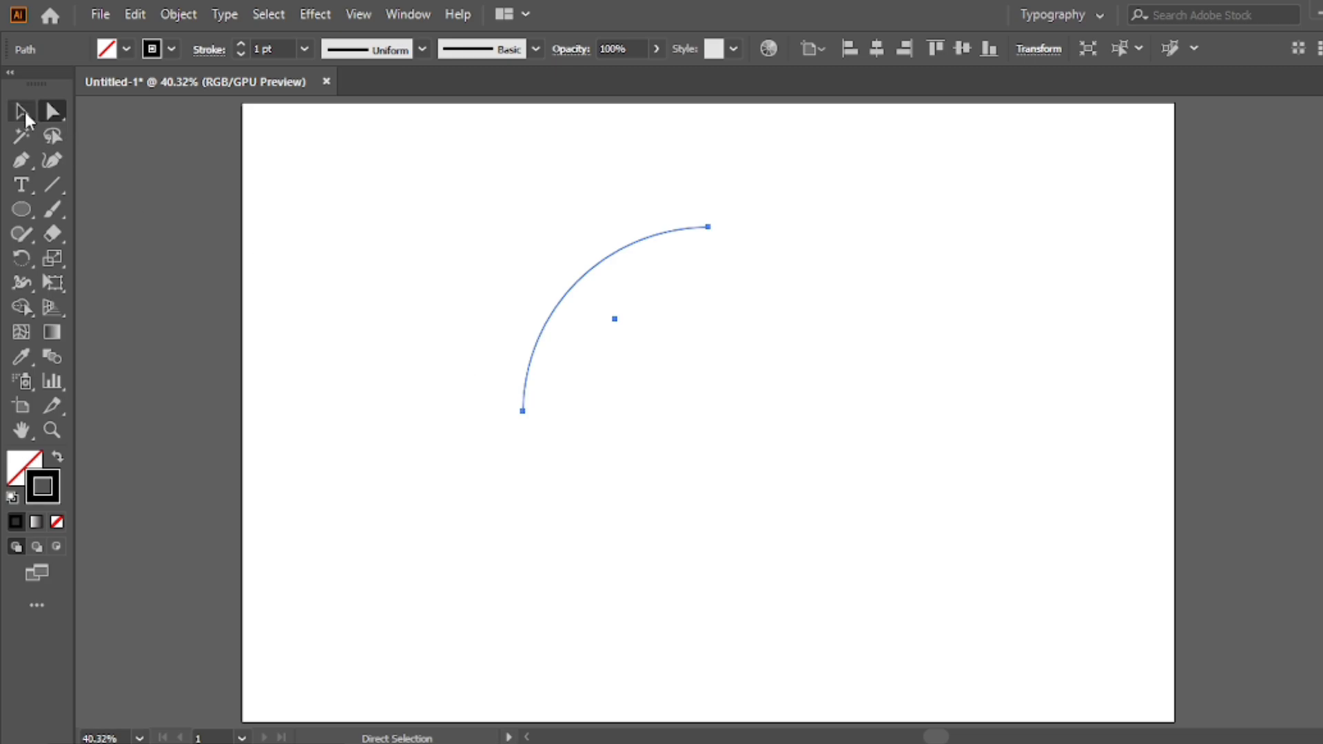
pyautogui.click(441, 210)
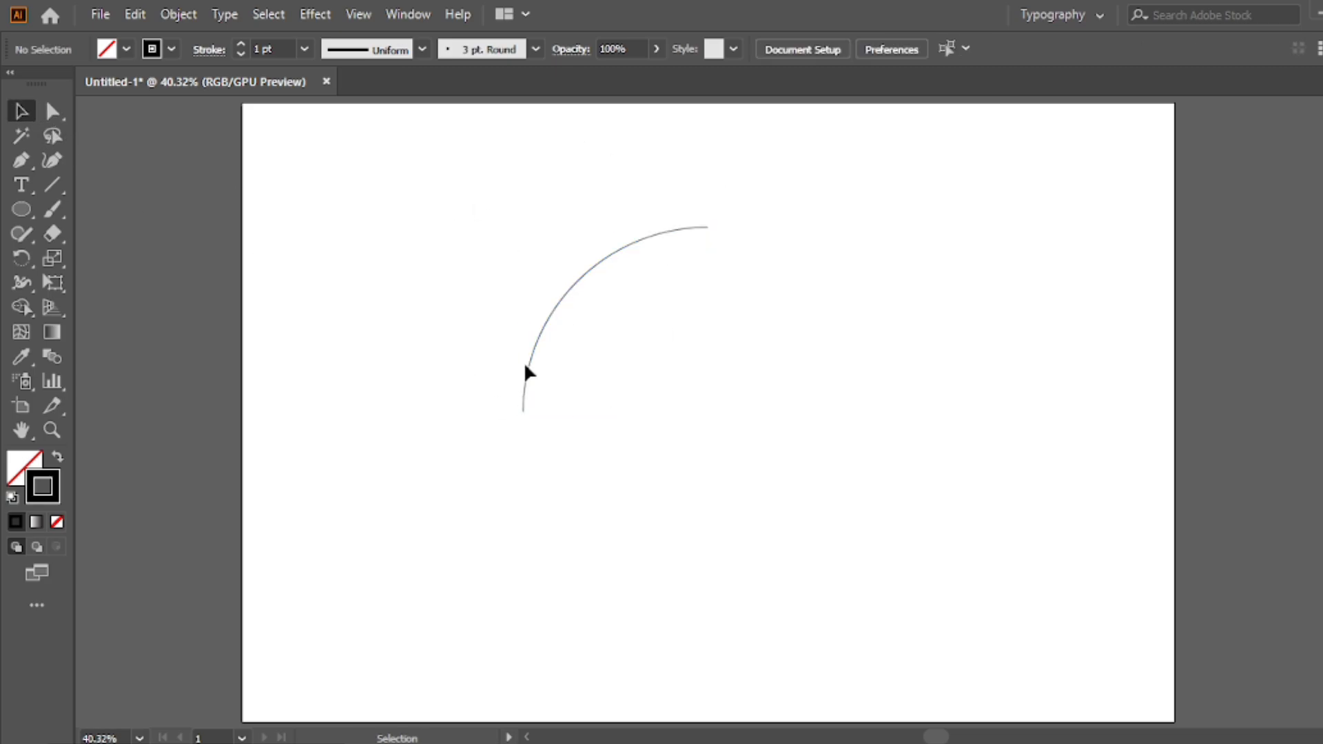
# - Use the Width tool to widen the arc's lower end to about 143 pt and thicken its middle, tapering towards the upper tip
pyautogui.moveTo(593, 258); pyautogui.dragTo(627, 319)
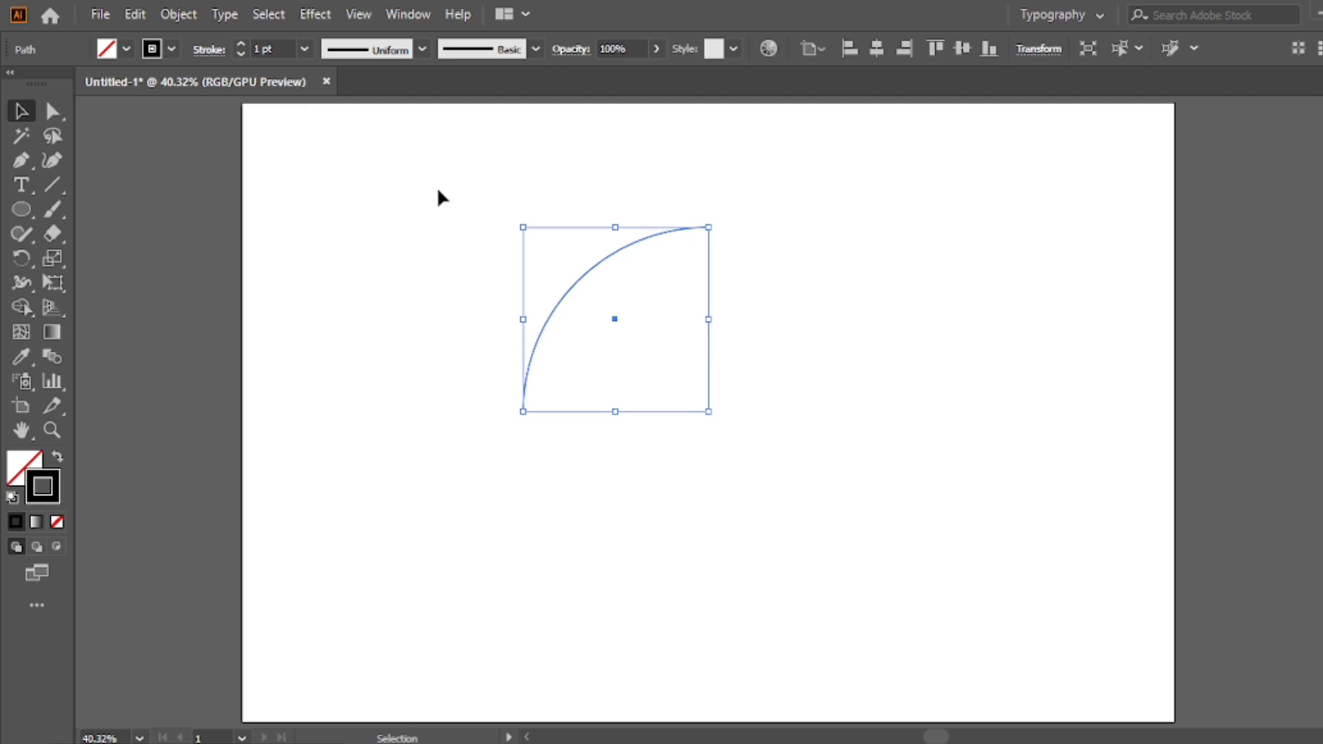
pyautogui.click(22, 282)
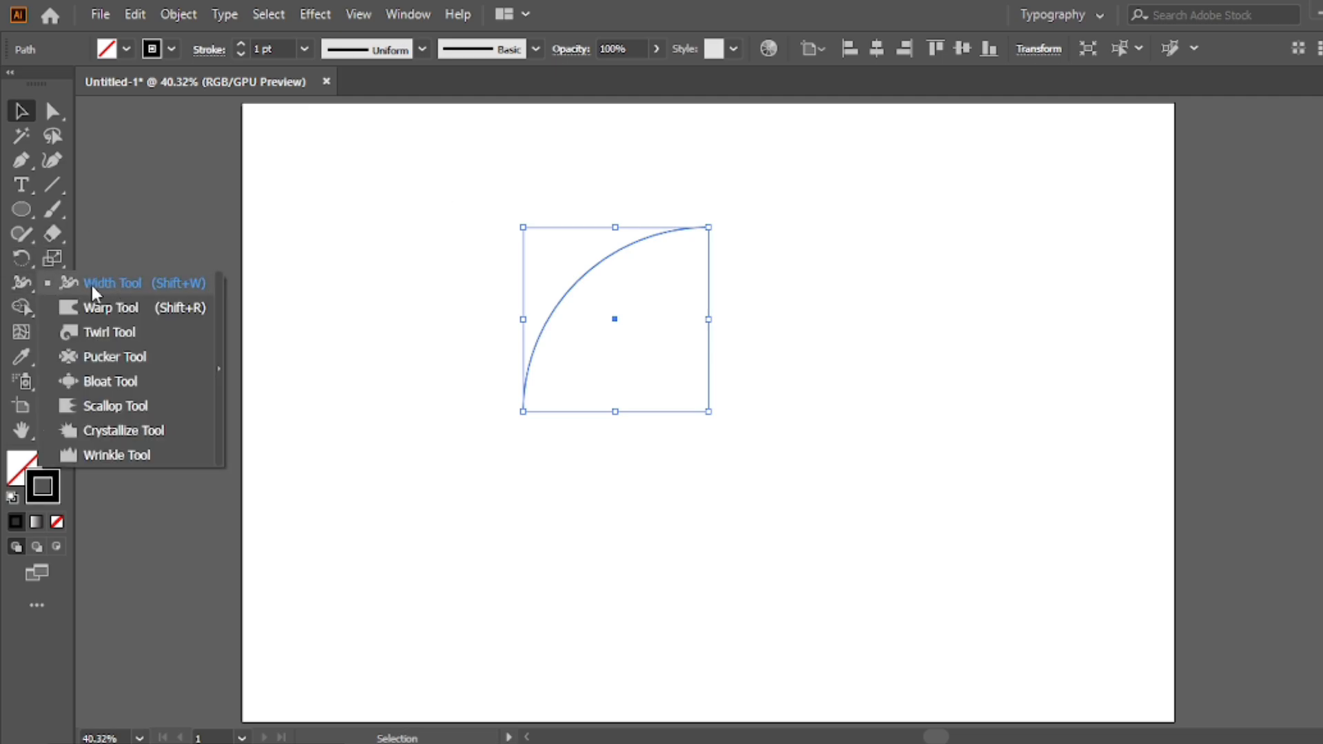
pyautogui.click(175, 282)
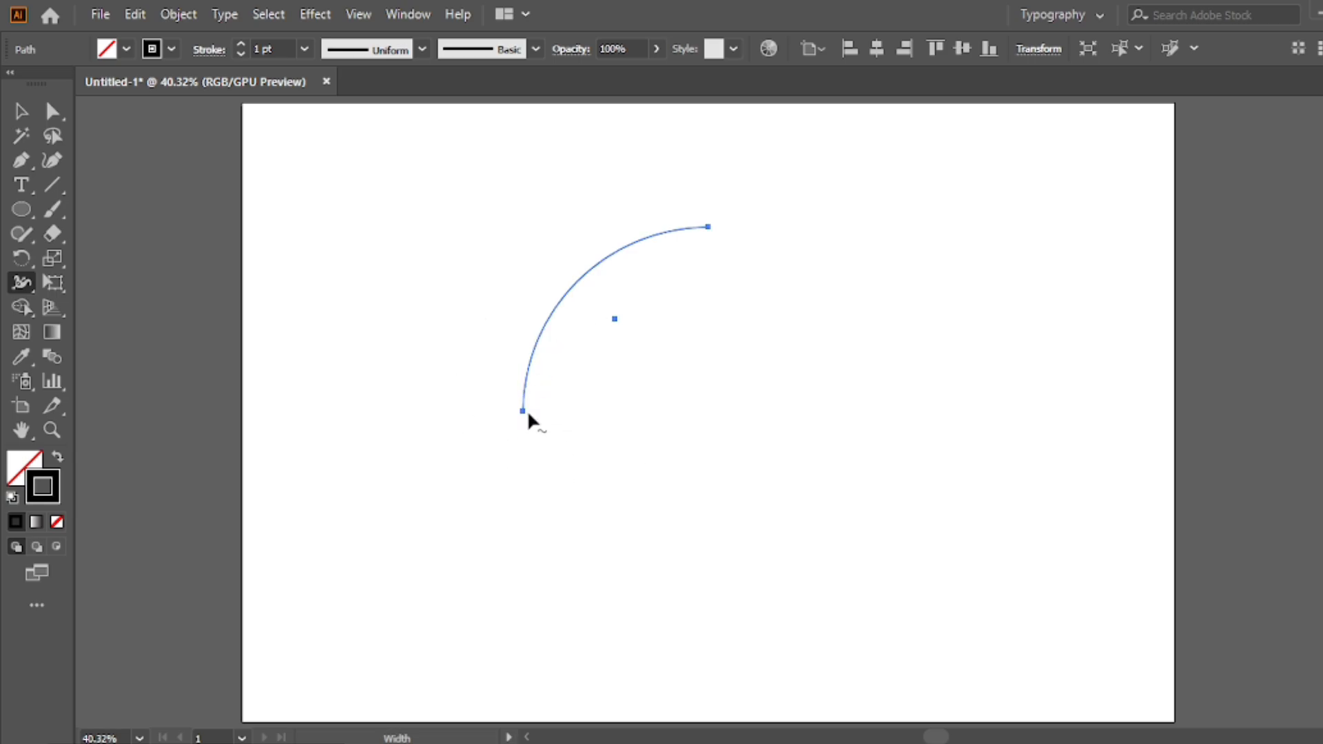
pyautogui.moveTo(532, 408); pyautogui.dragTo(564, 405)
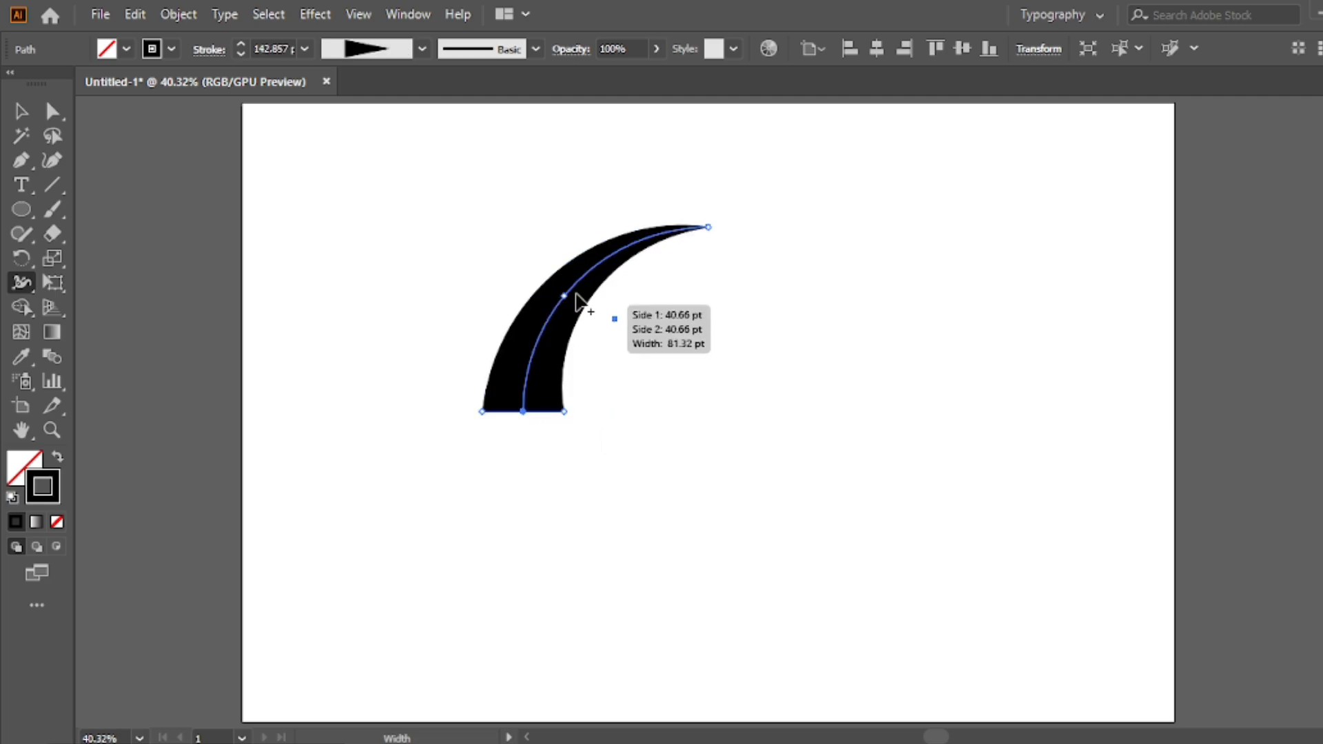
pyautogui.moveTo(596, 268); pyautogui.dragTo(617, 282)
pyautogui.press('v')
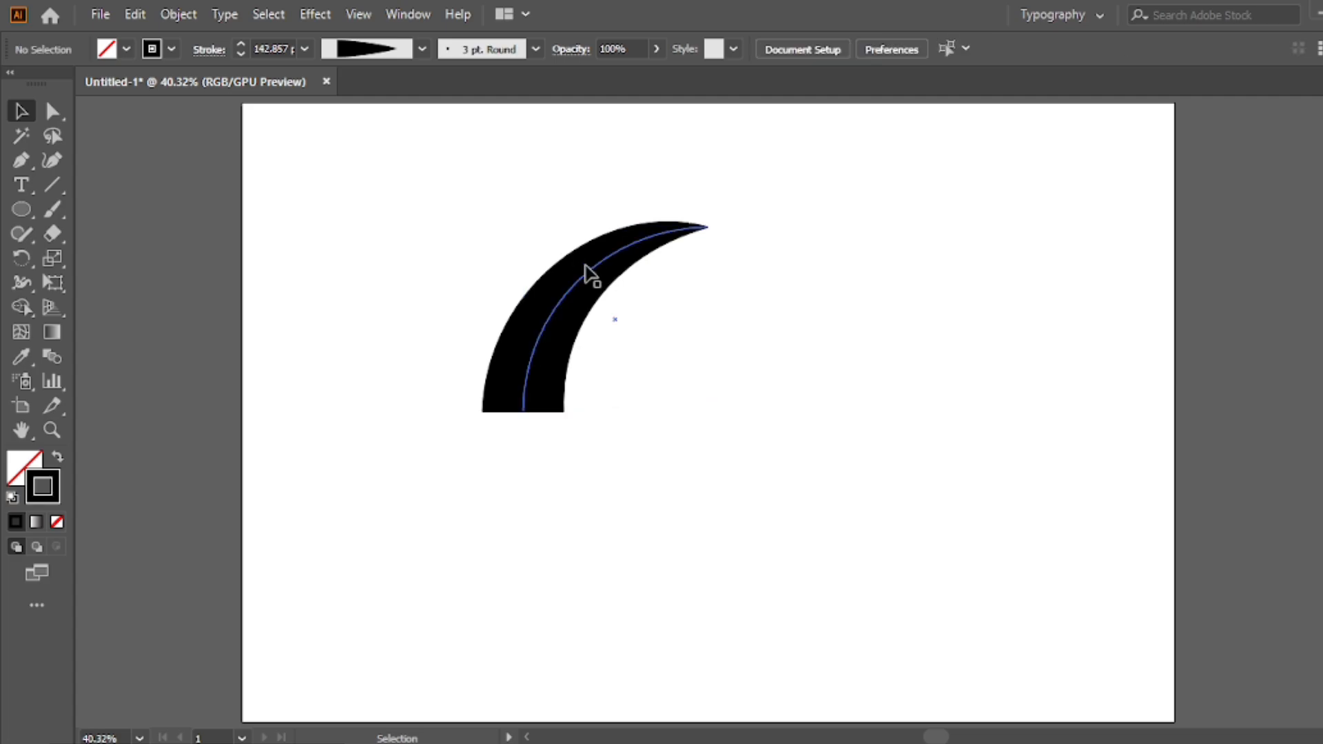
# - Move the tapered arc towards the artboard's upper left and expand its appearance into a filled shape
pyautogui.moveTo(590, 275); pyautogui.dragTo(492, 243)
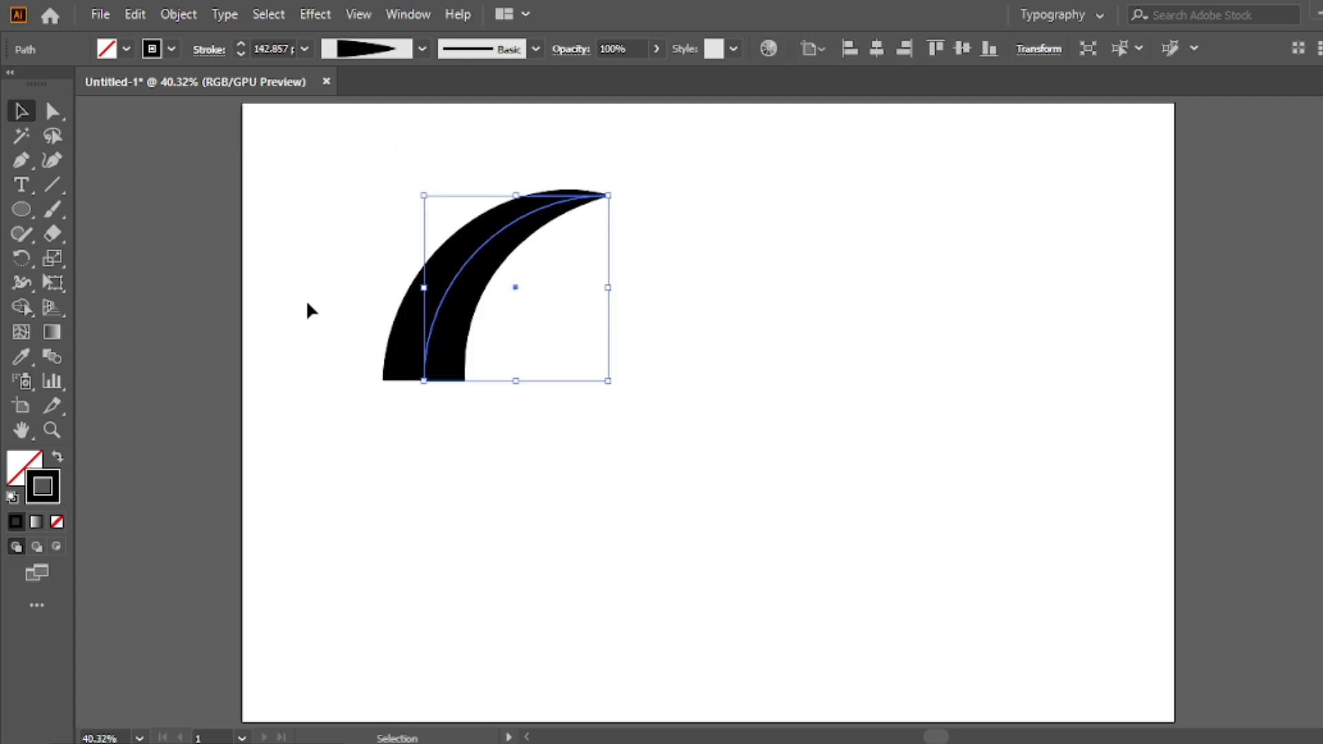
pyautogui.click(178, 14)
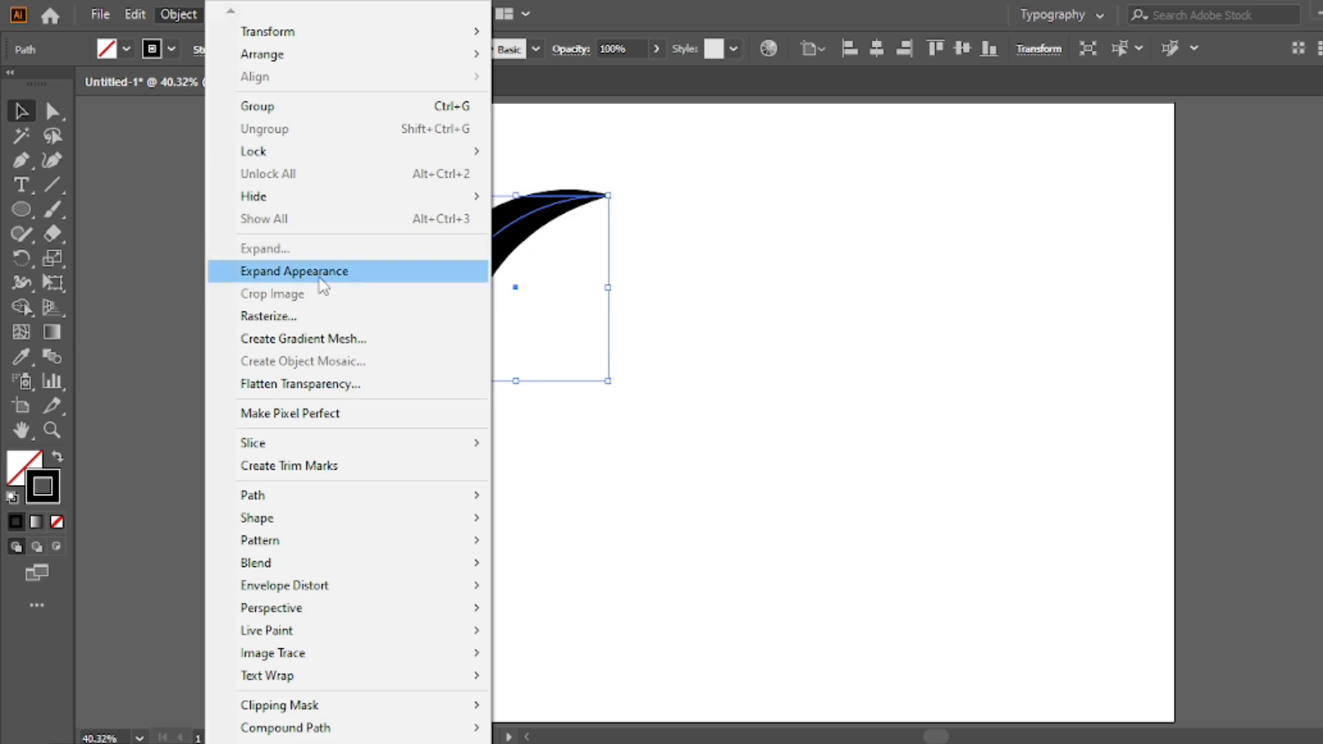
pyautogui.click(283, 272)
pyautogui.click(382, 211)
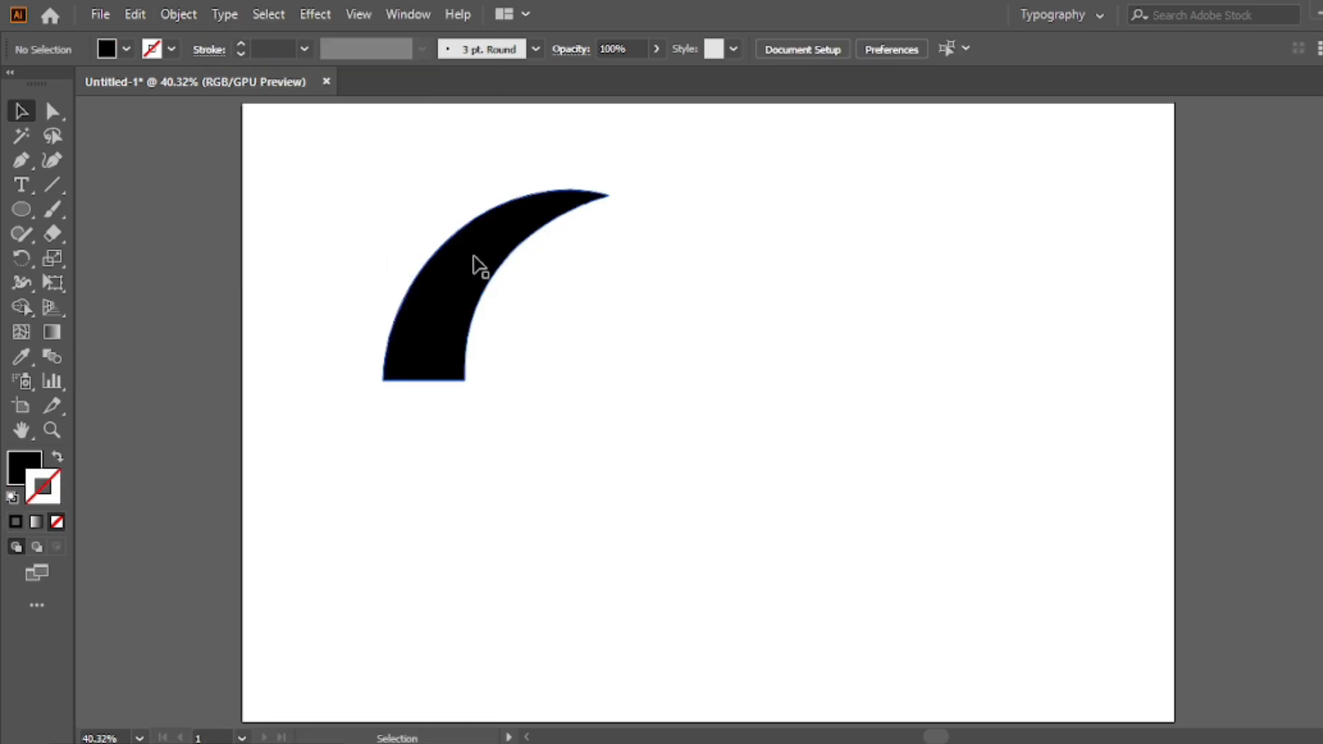
# - Copy the expanded horn shape and paste the duplicate in front of it
pyautogui.click(475, 264)
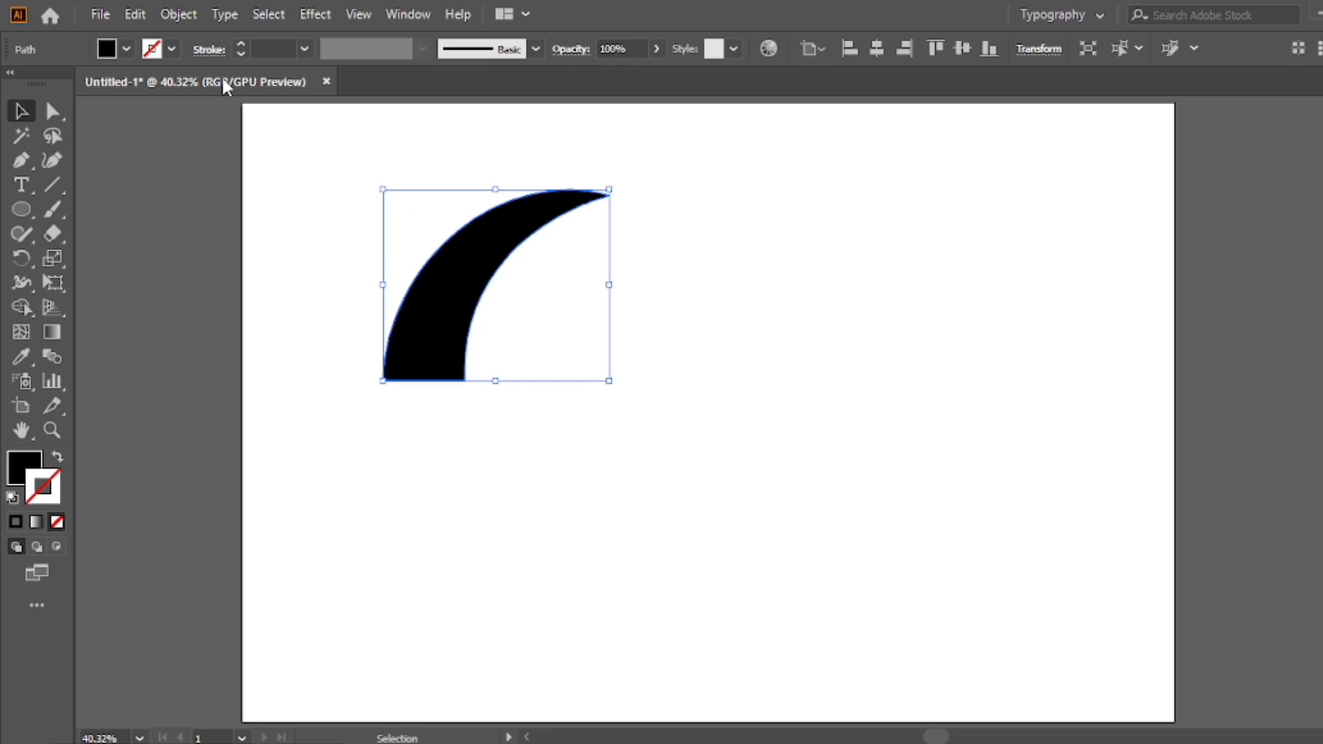
pyautogui.click(135, 15)
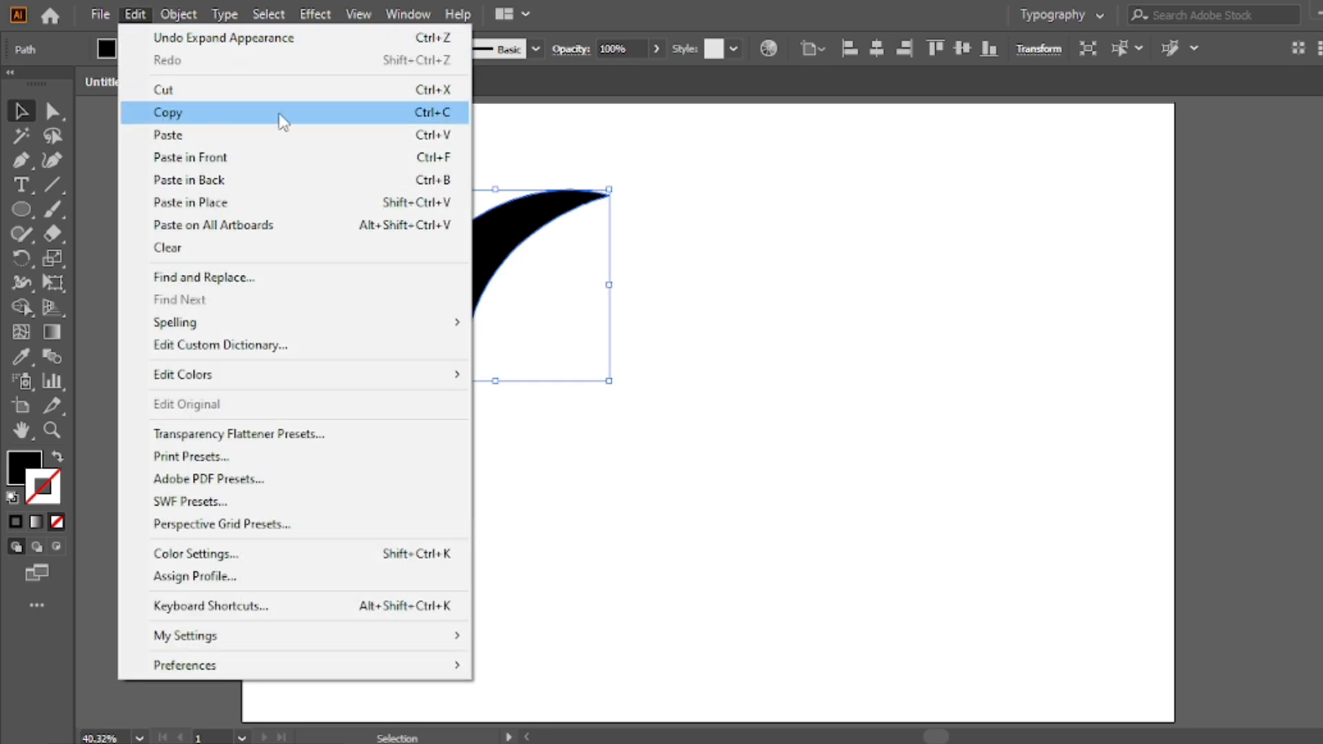
pyautogui.click(242, 115)
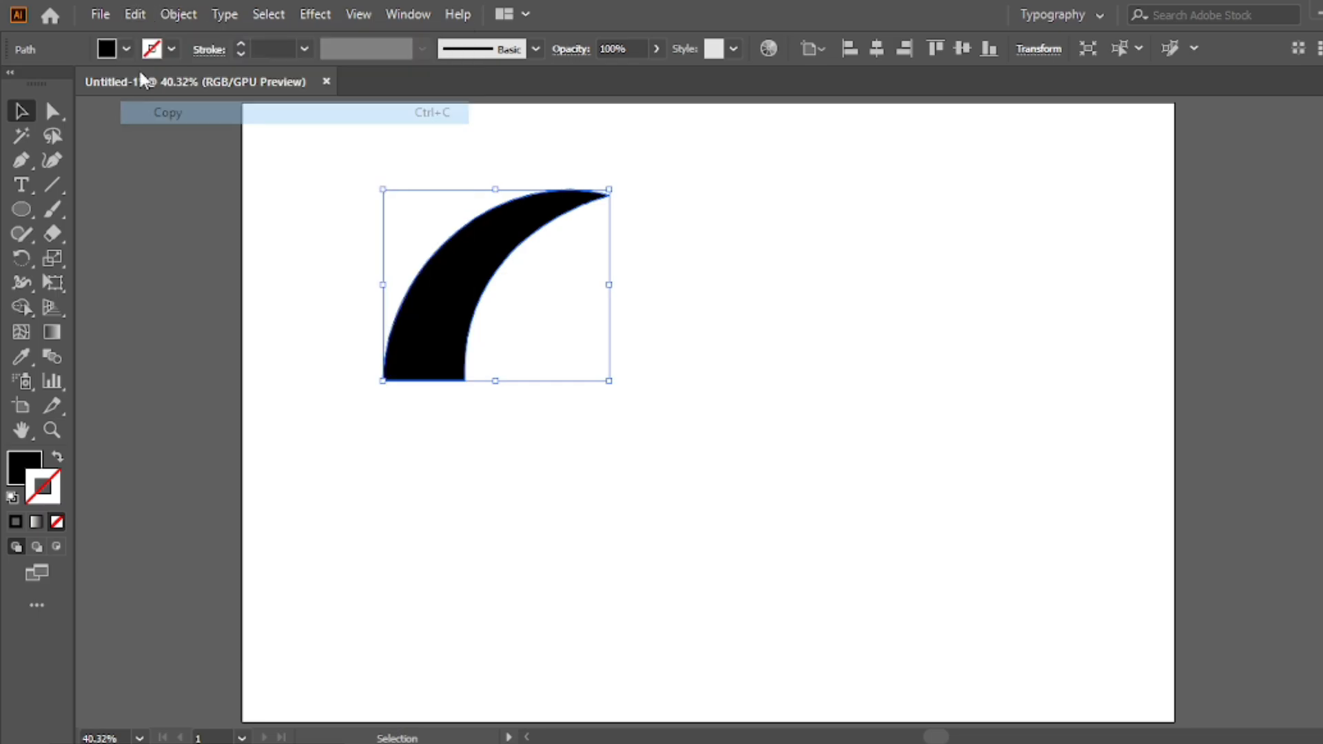
pyautogui.click(127, 12)
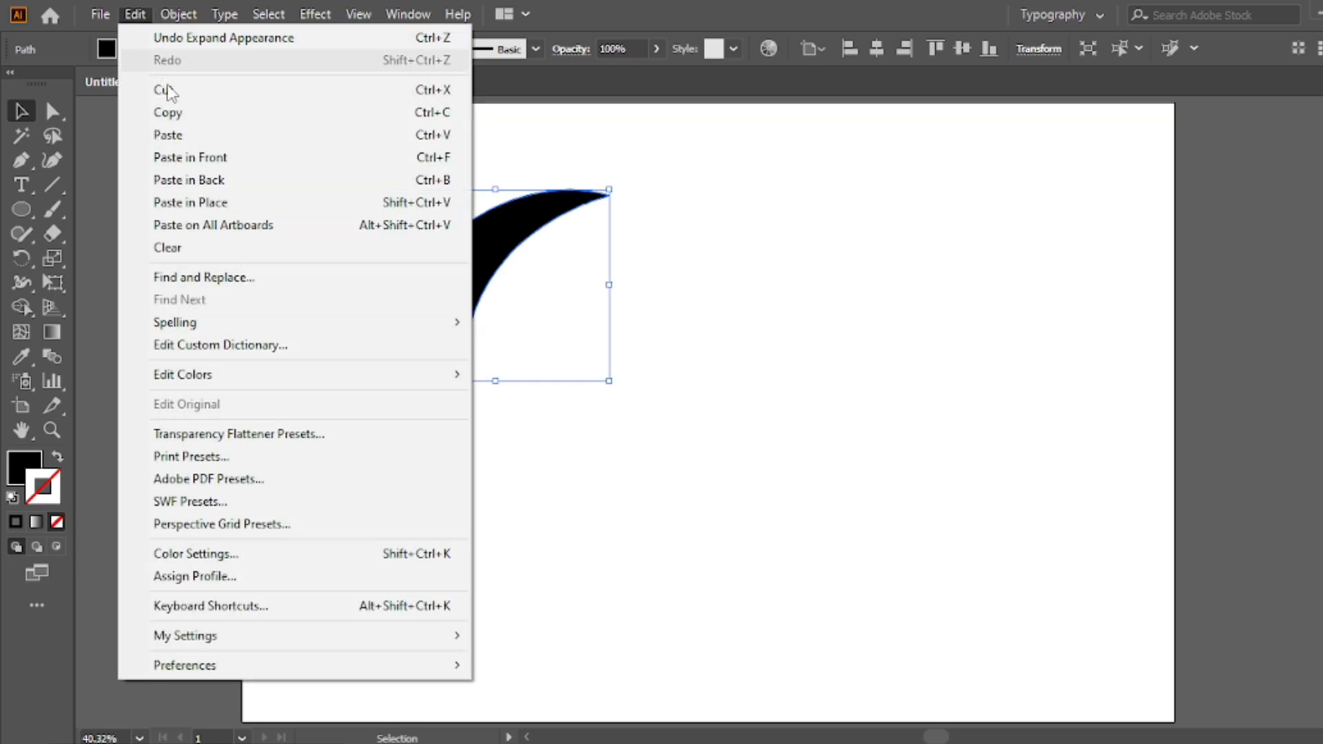
pyautogui.click(272, 159)
# - Rotate the duplicate slightly counterclockwise and position it over the original's right part so its outer curve crosses the original
pyautogui.moveTo(468, 248); pyautogui.dragTo(508, 221)
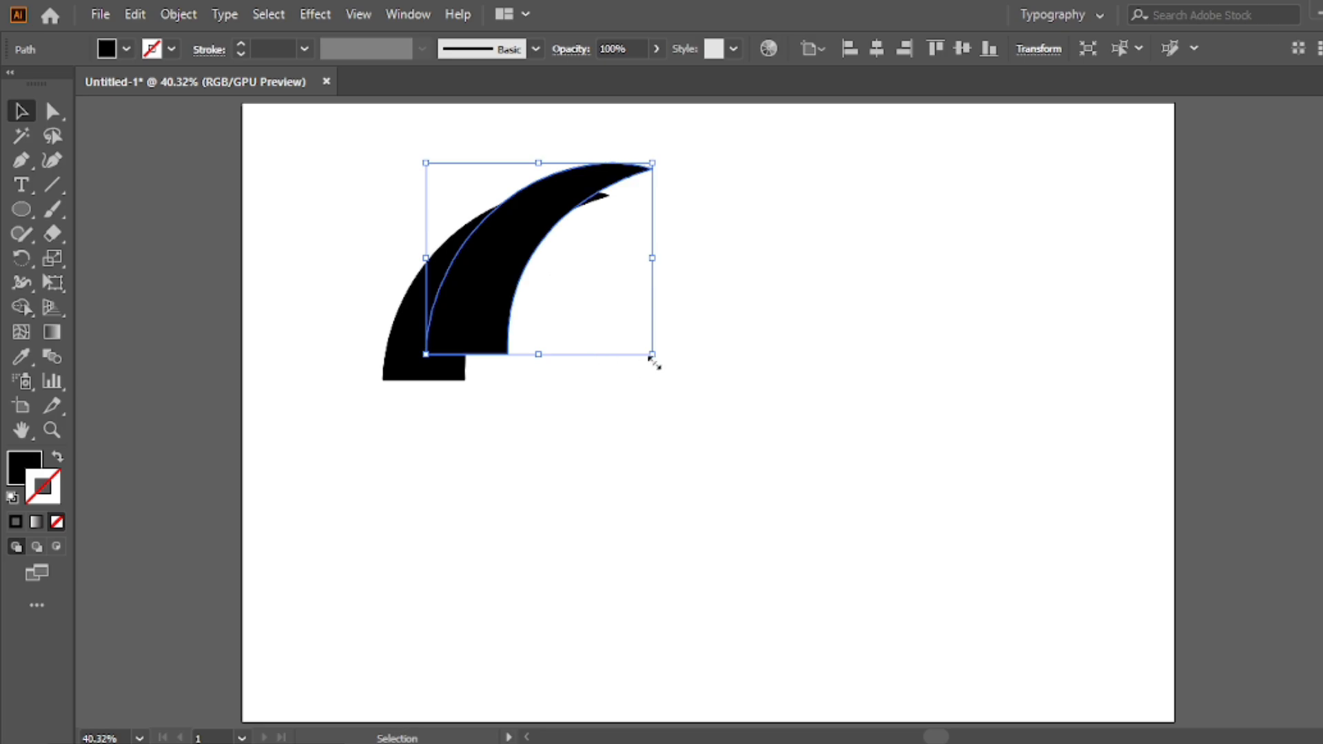
pyautogui.moveTo(653, 359); pyautogui.dragTo(696, 333)
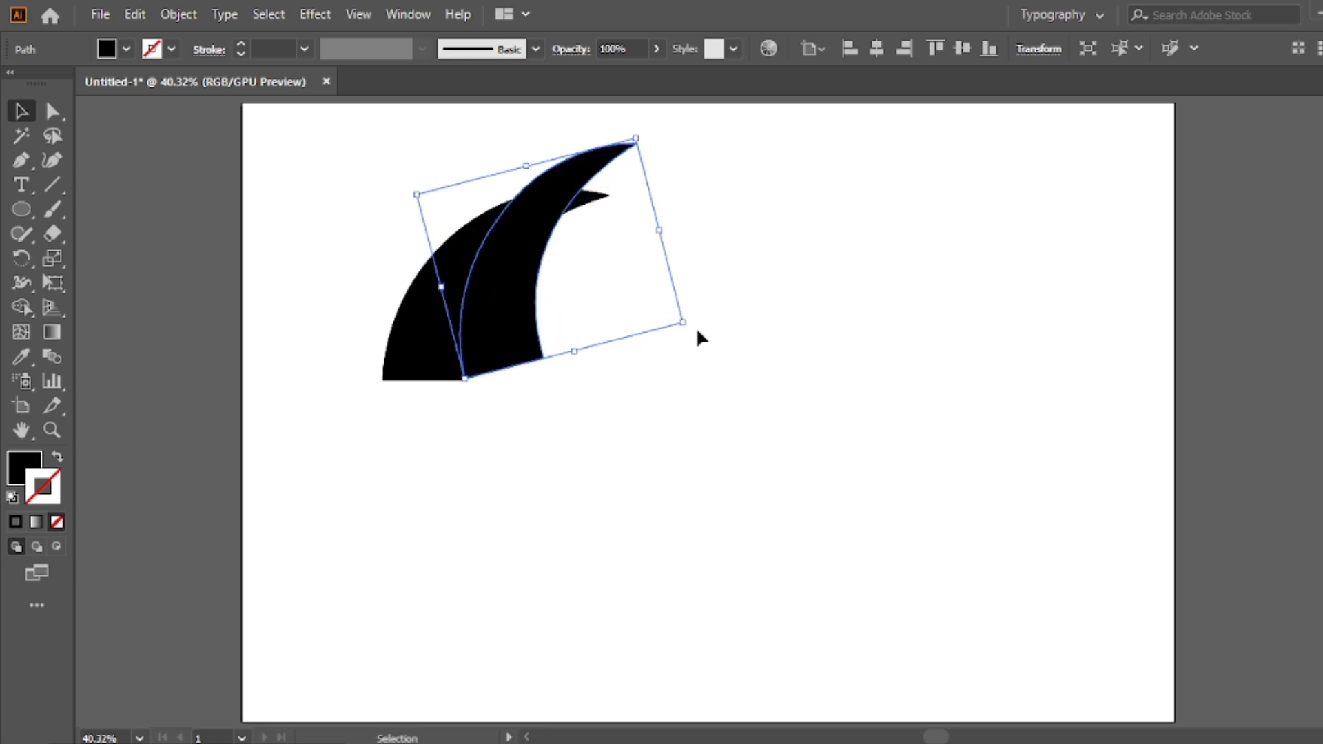
pyautogui.moveTo(511, 301); pyautogui.dragTo(524, 294)
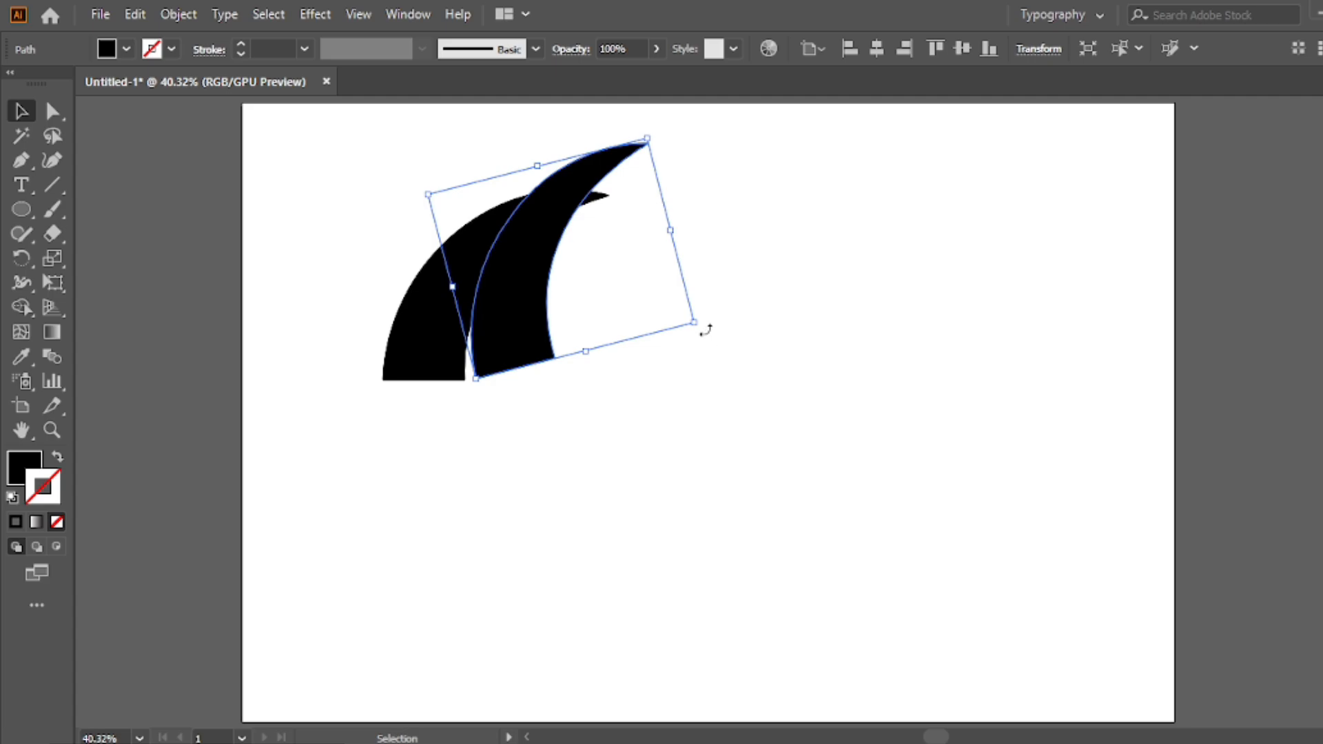
pyautogui.moveTo(705, 329); pyautogui.dragTo(708, 303)
pyautogui.moveTo(549, 310); pyautogui.dragTo(540, 301)
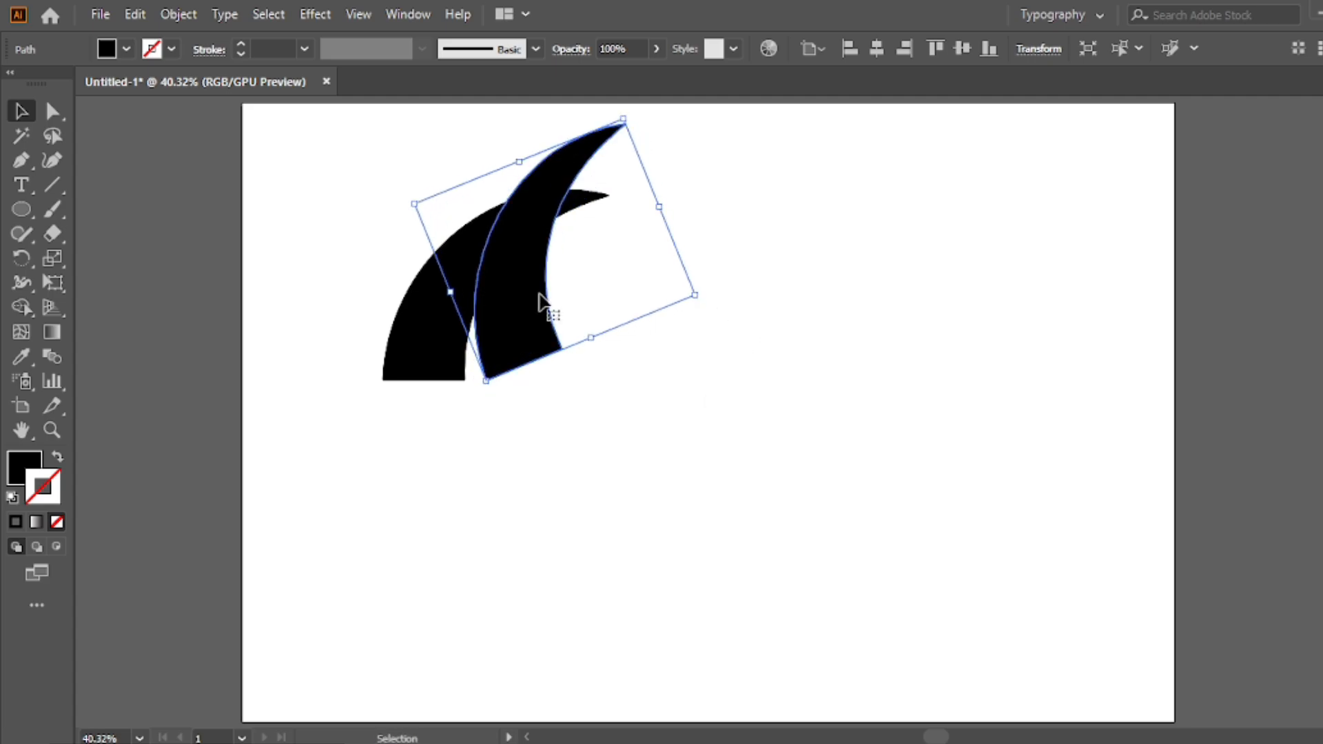
pyautogui.moveTo(632, 117); pyautogui.dragTo(643, 156)
pyautogui.moveTo(535, 250); pyautogui.dragTo(542, 250)
pyautogui.click(447, 186)
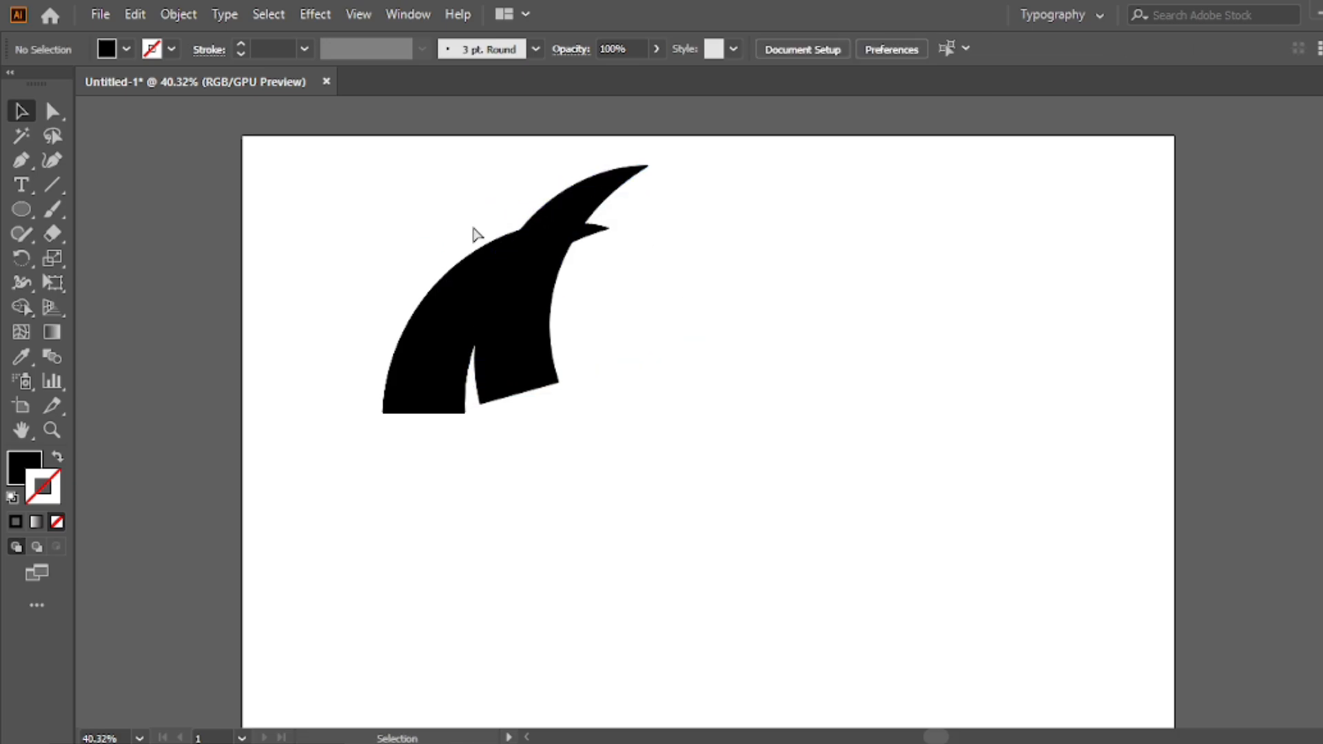
pyautogui.scroll(-1, 475, 235)
pyautogui.moveTo(408, 196); pyautogui.dragTo(526, 303)
pyautogui.click(563, 307)
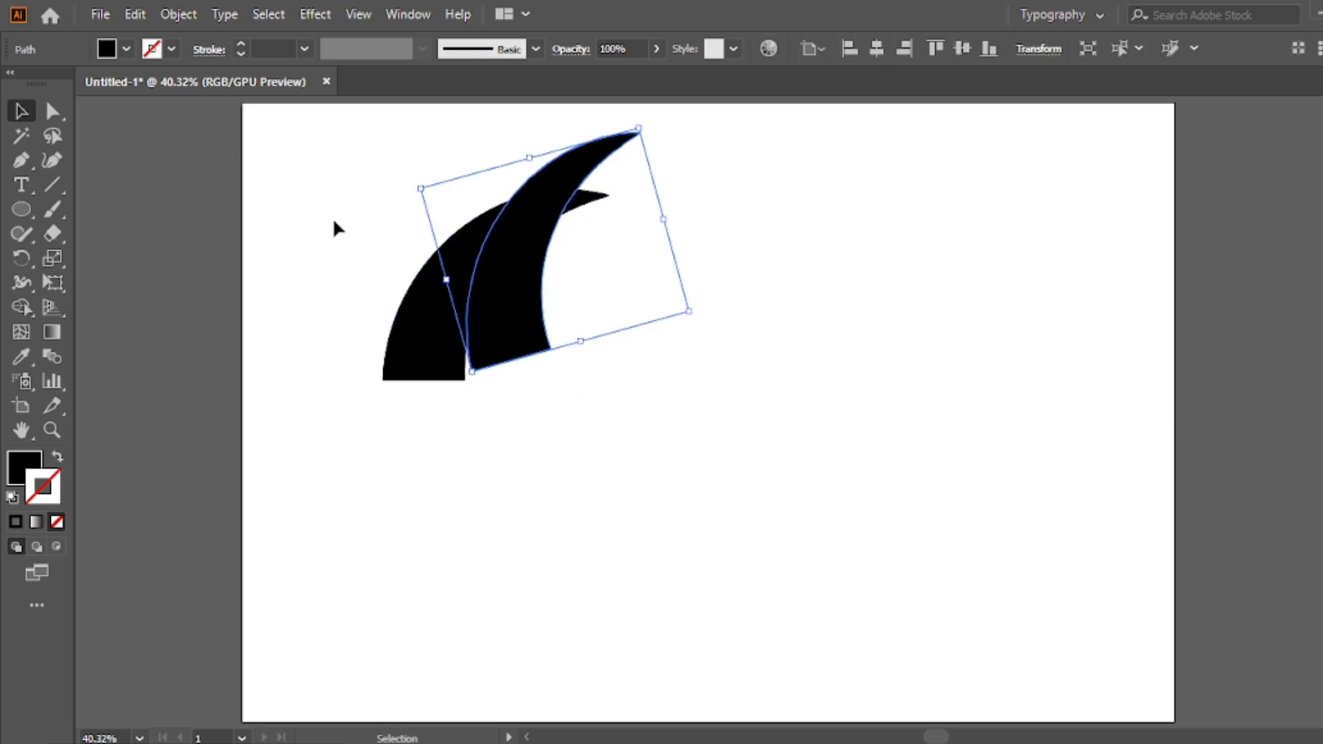
# - Select both shapes and use Shape Builder to remove the duplicate's areas extending above and below the original
pyautogui.moveTo(339, 201); pyautogui.dragTo(549, 354)
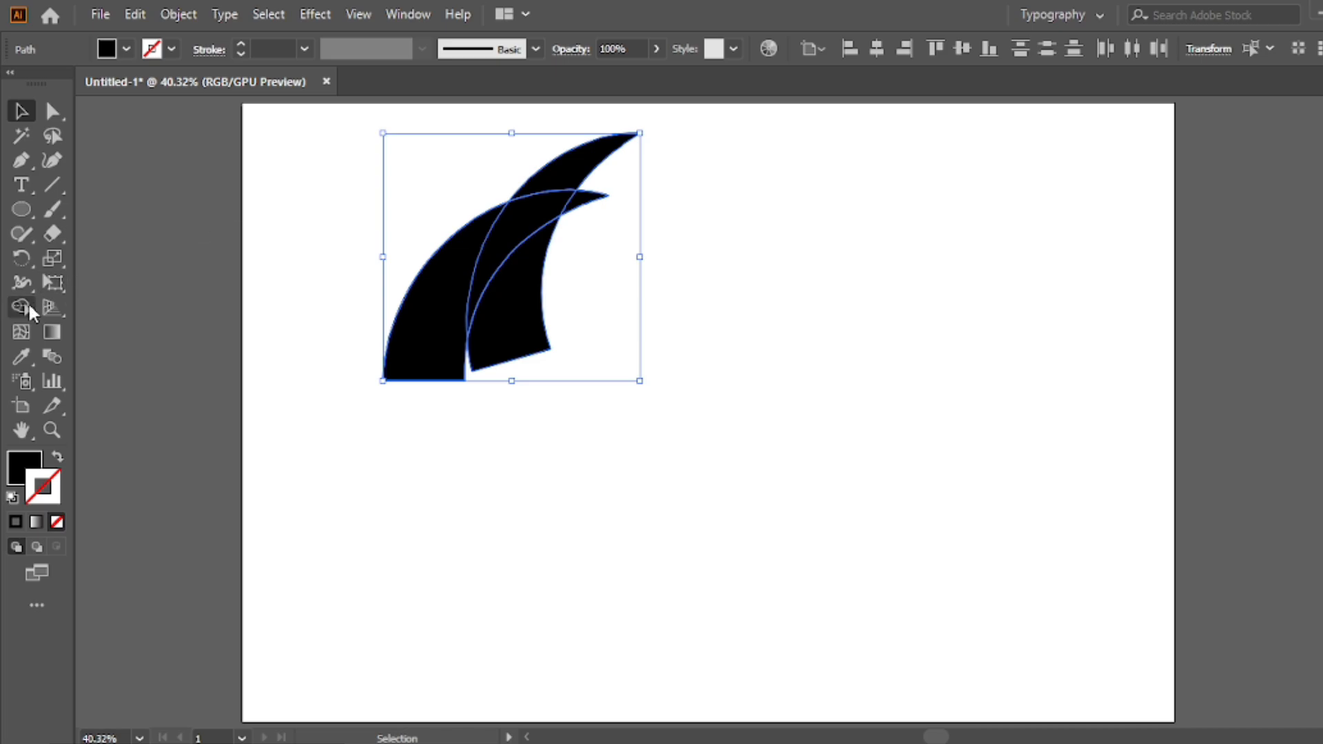
pyautogui.moveTo(28, 301); pyautogui.dragTo(189, 311)
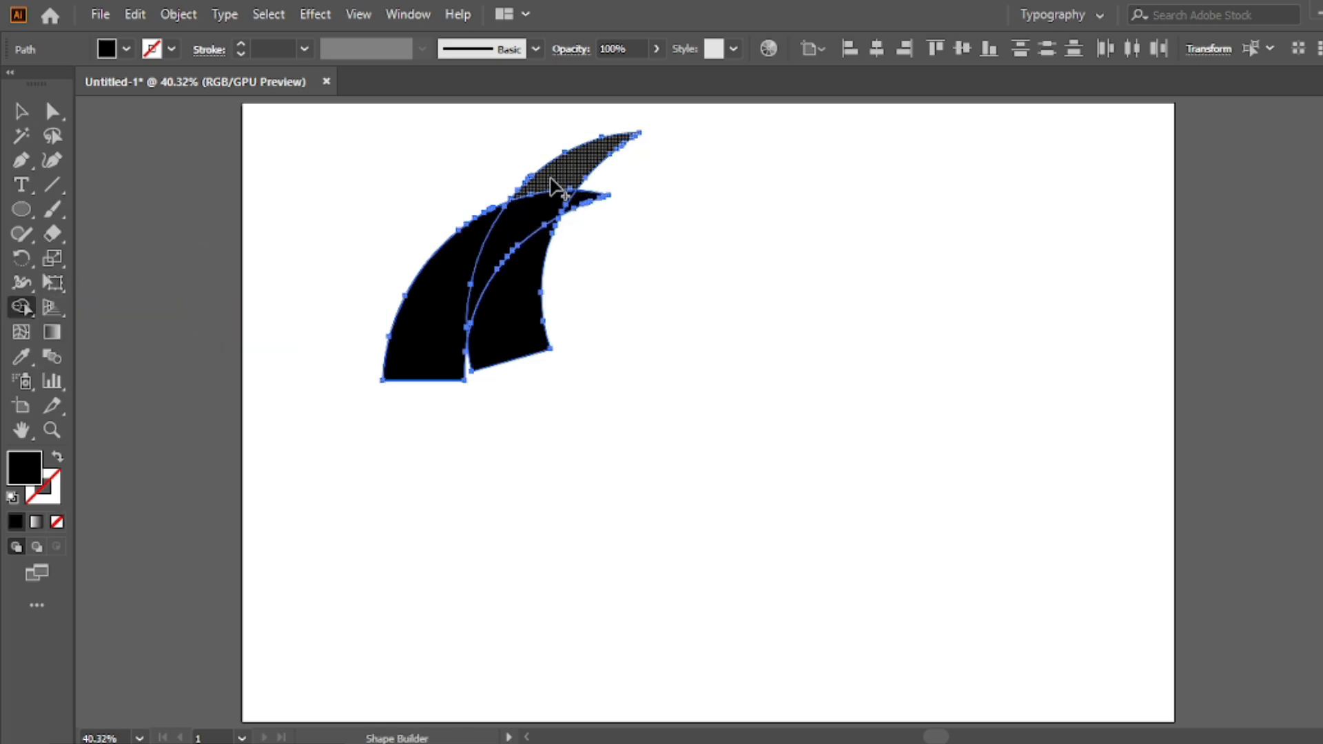
pyautogui.press('alt')
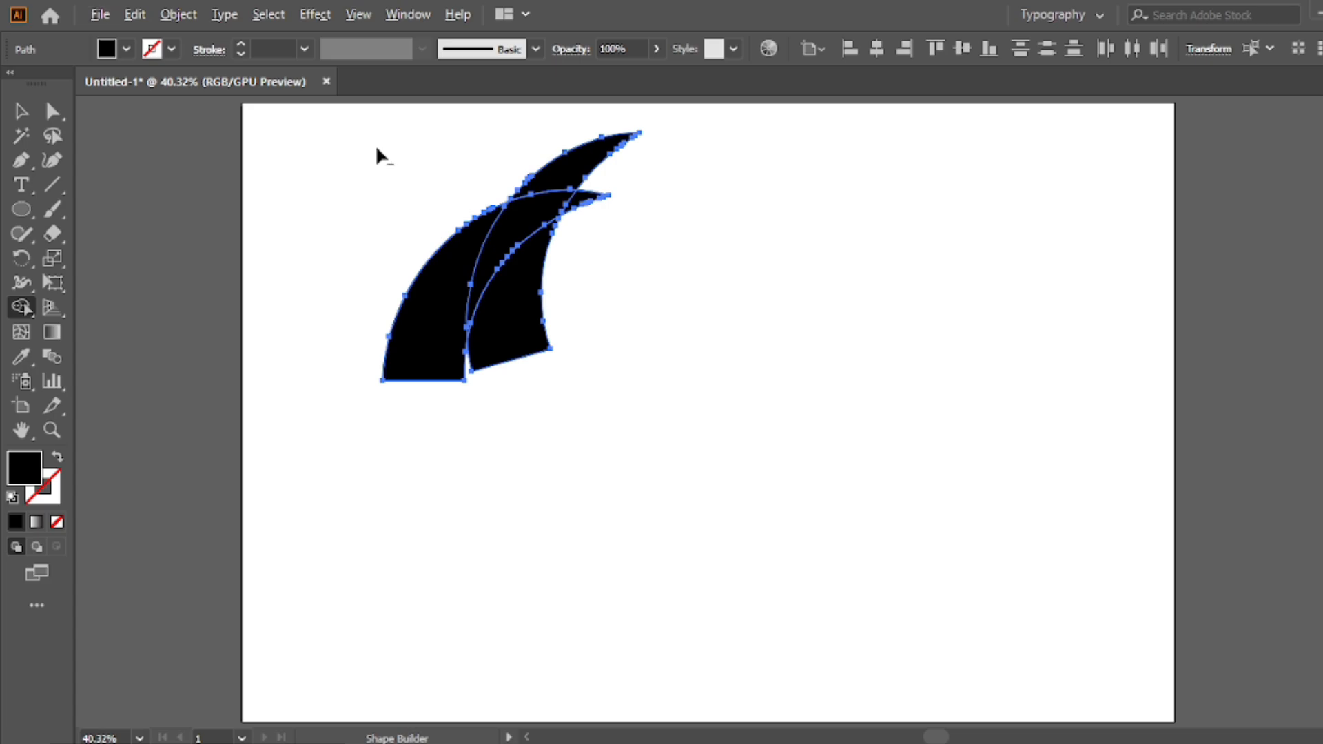
pyautogui.moveTo(473, 131)
pyautogui.mouseDown()
pyautogui.moveTo(592, 148)
pyautogui.moveTo(614, 193)
pyautogui.mouseUp()
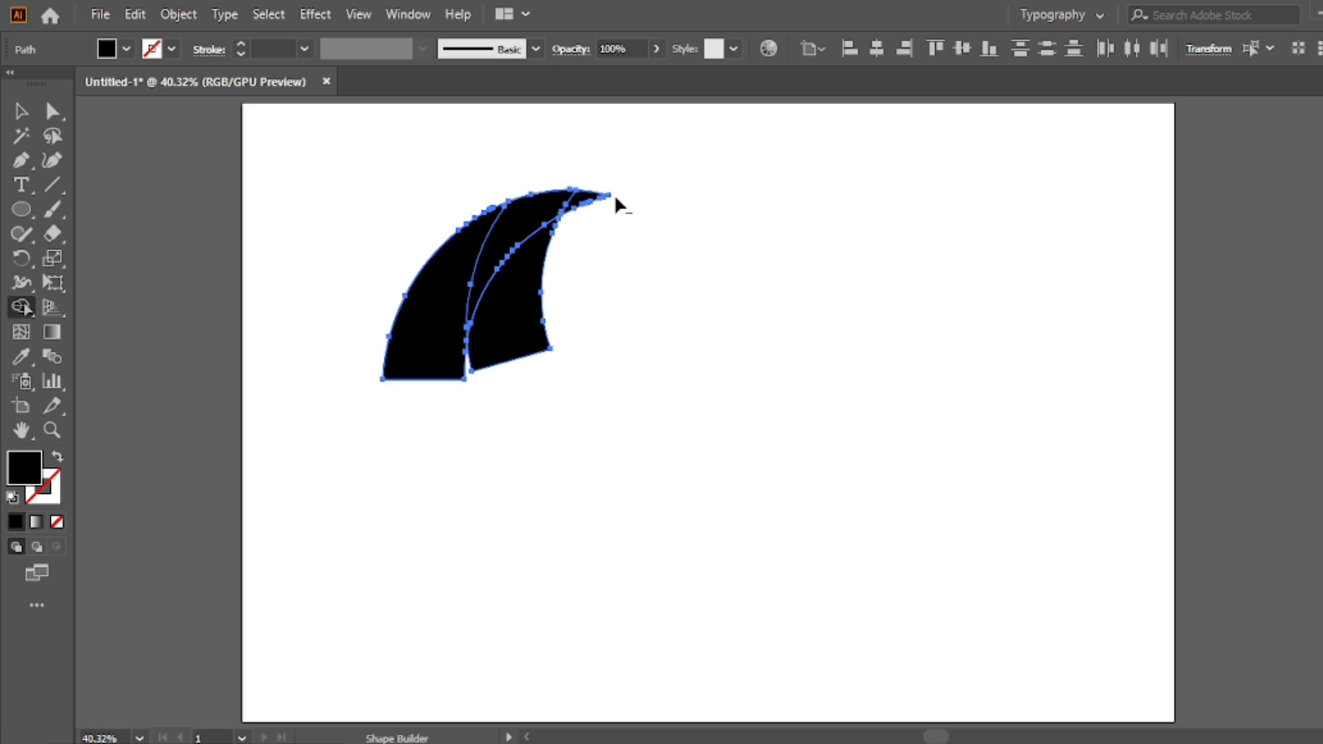
pyautogui.keyDown('alt'); pyautogui.click(540, 304); pyautogui.keyUp('alt')
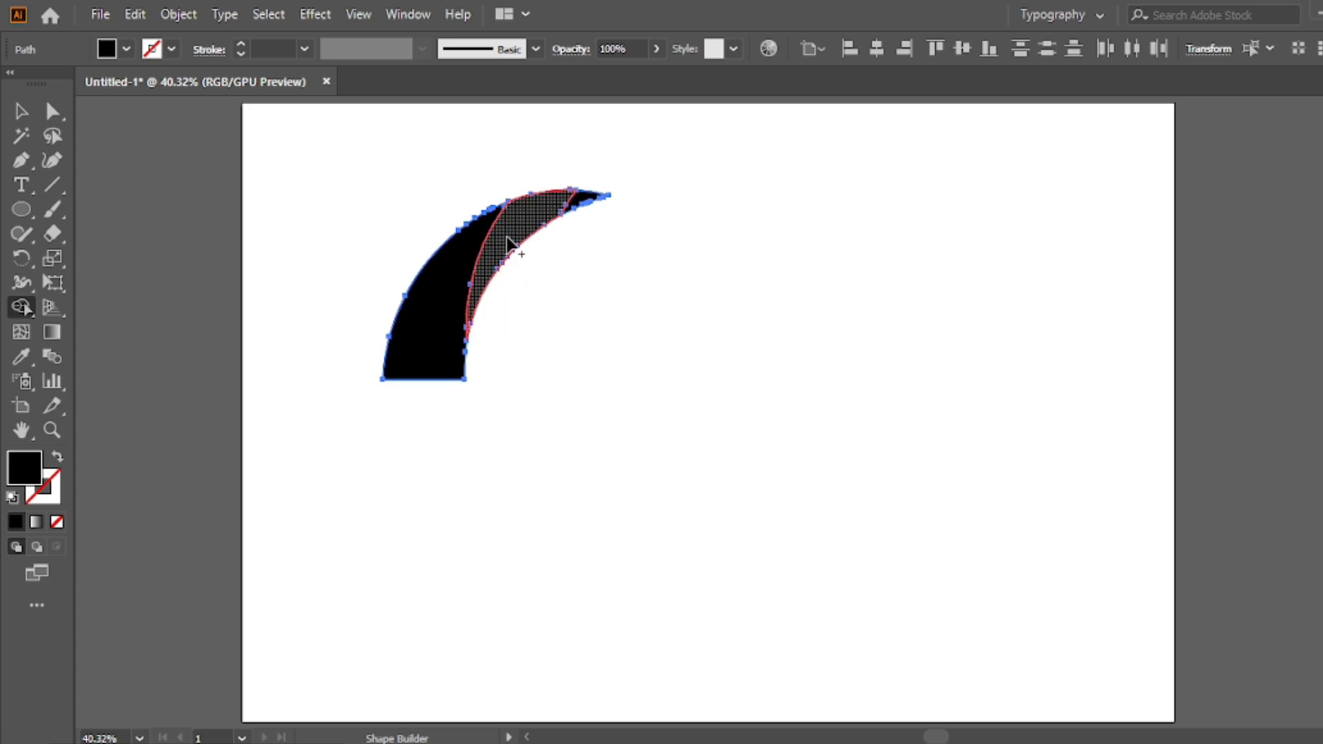
# - Merge the overlap region with the small tip region using Shape Builder and deselect the artwork
pyautogui.moveTo(507, 241); pyautogui.dragTo(581, 201)
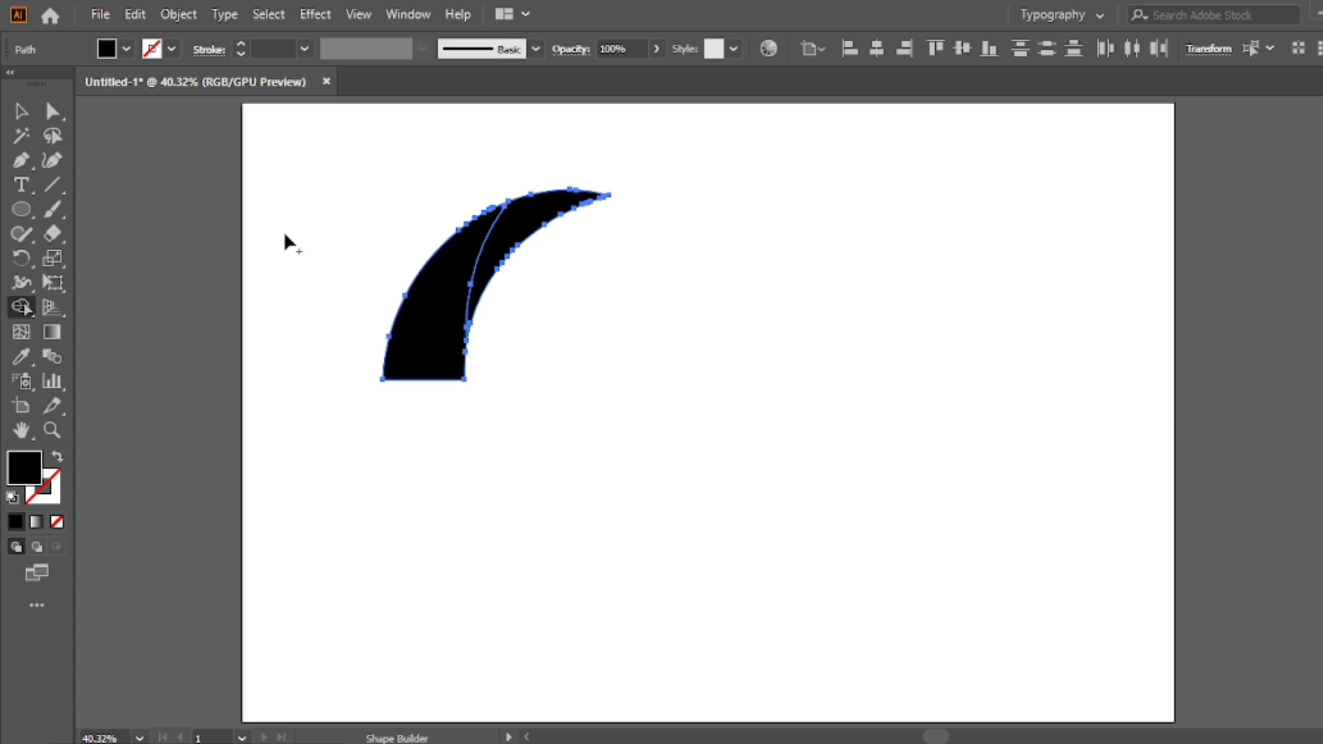
pyautogui.click(19, 116)
pyautogui.click(428, 168)
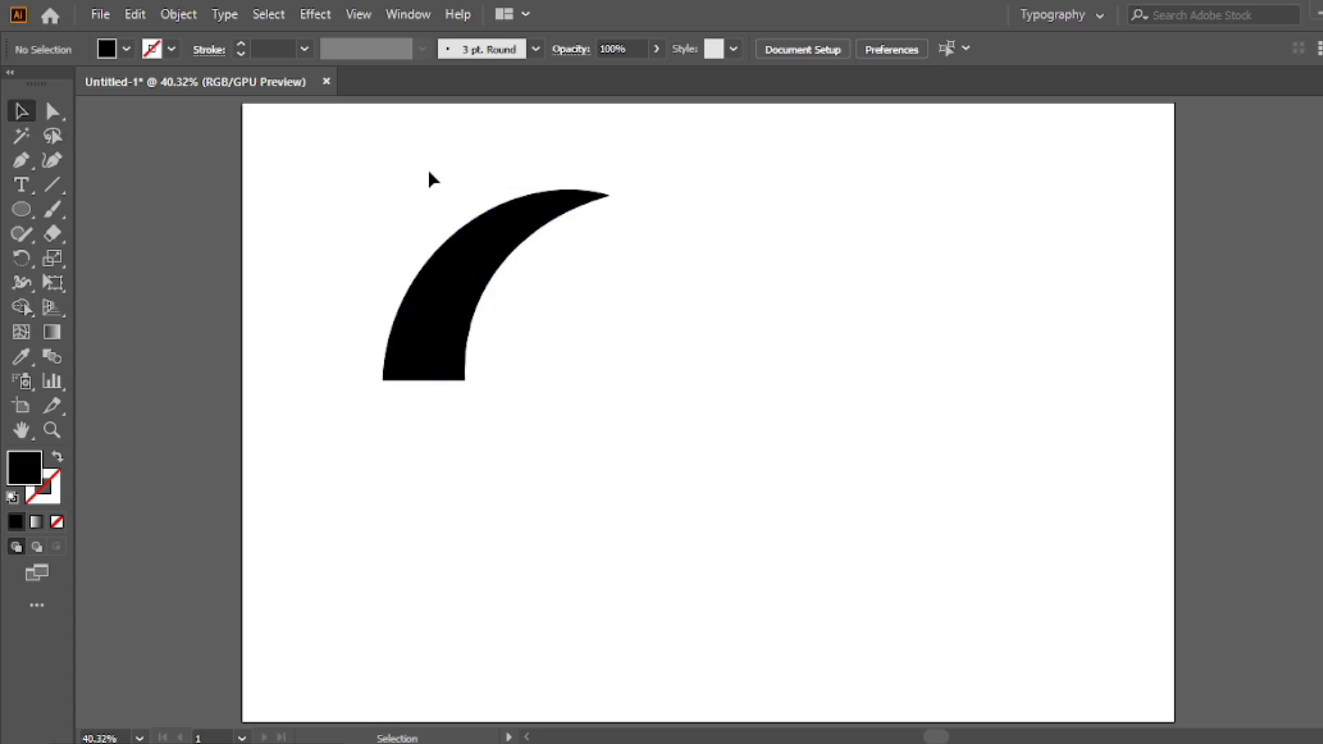
# - Move the merged inner tip piece to the right, apart from the main horn shape
pyautogui.click(517, 240)
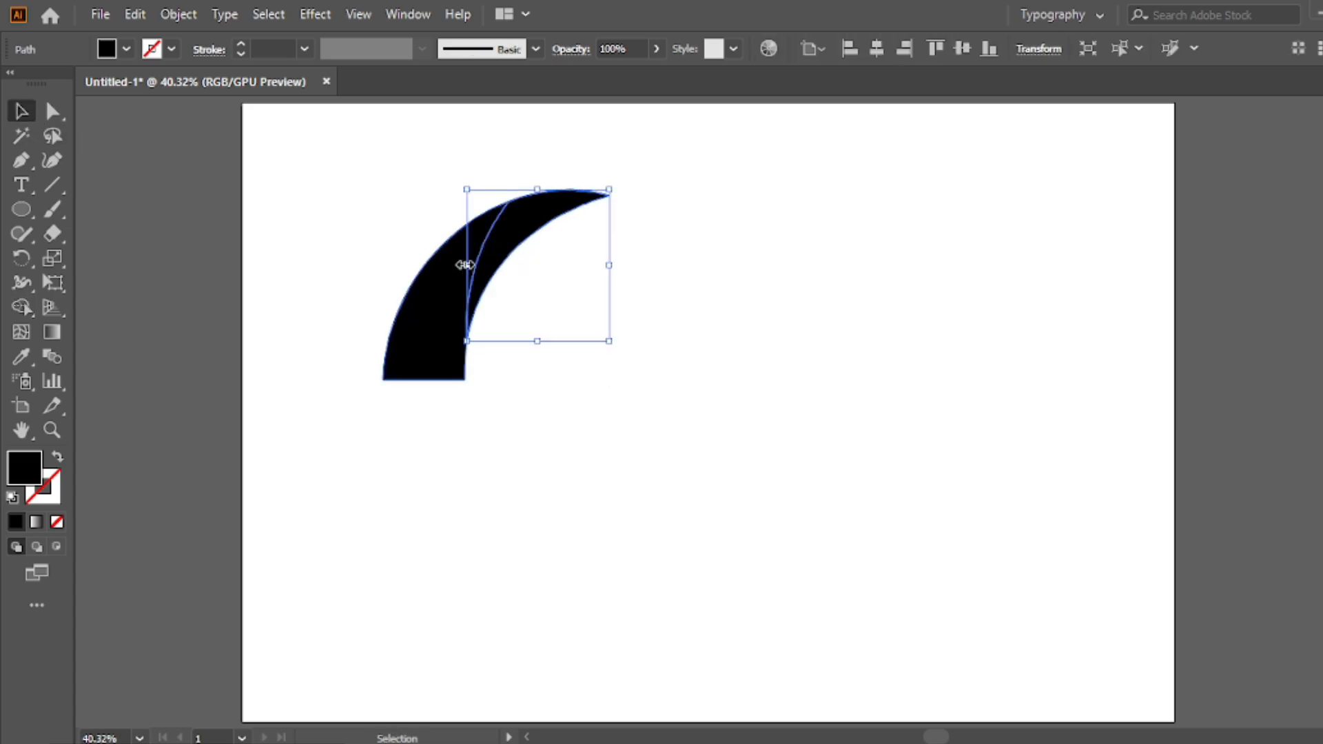
pyautogui.click(437, 295)
pyautogui.click(529, 238)
pyautogui.moveTo(529, 233); pyautogui.dragTo(623, 220)
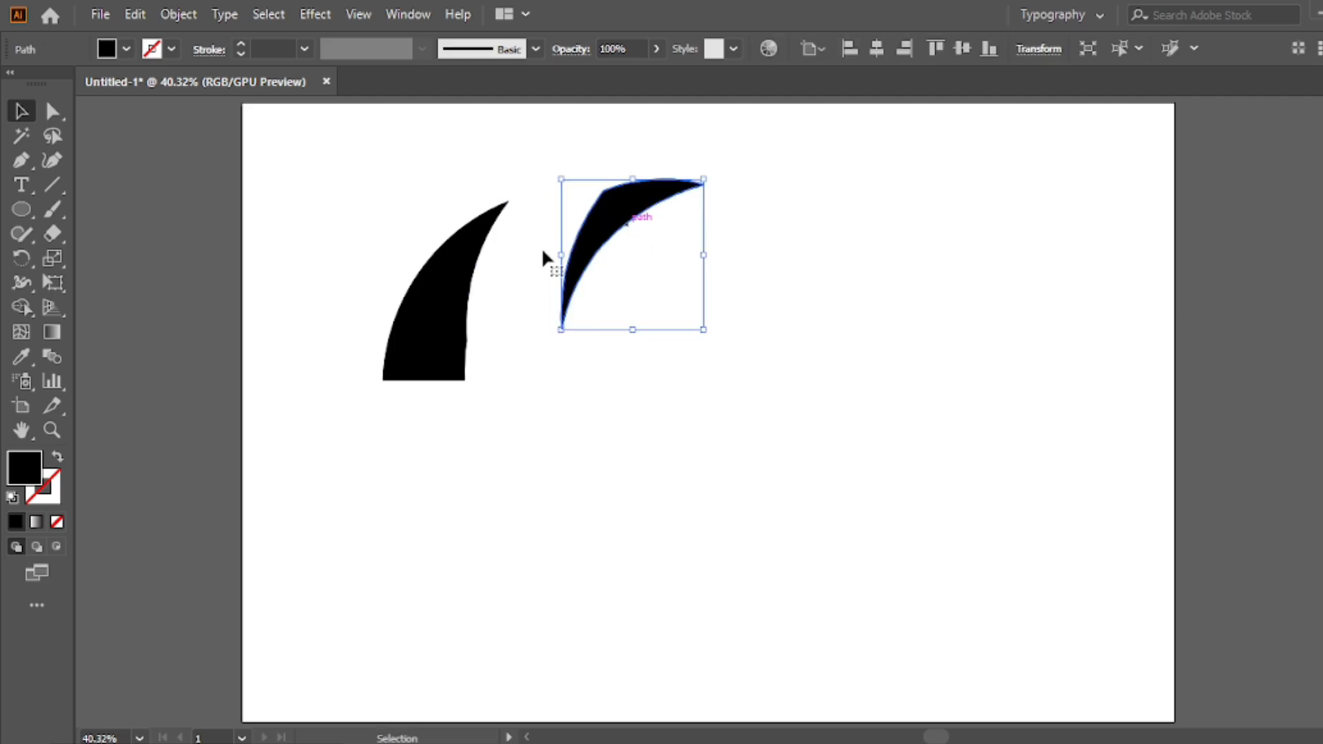
# - Shift the main horn piece aside, and undo the moves of both pieces so they sit joined again
pyautogui.moveTo(434, 274); pyautogui.dragTo(376, 277)
pyautogui.hotkey('ctrl', 'z')
pyautogui.hotkey('ctrl', 'z')
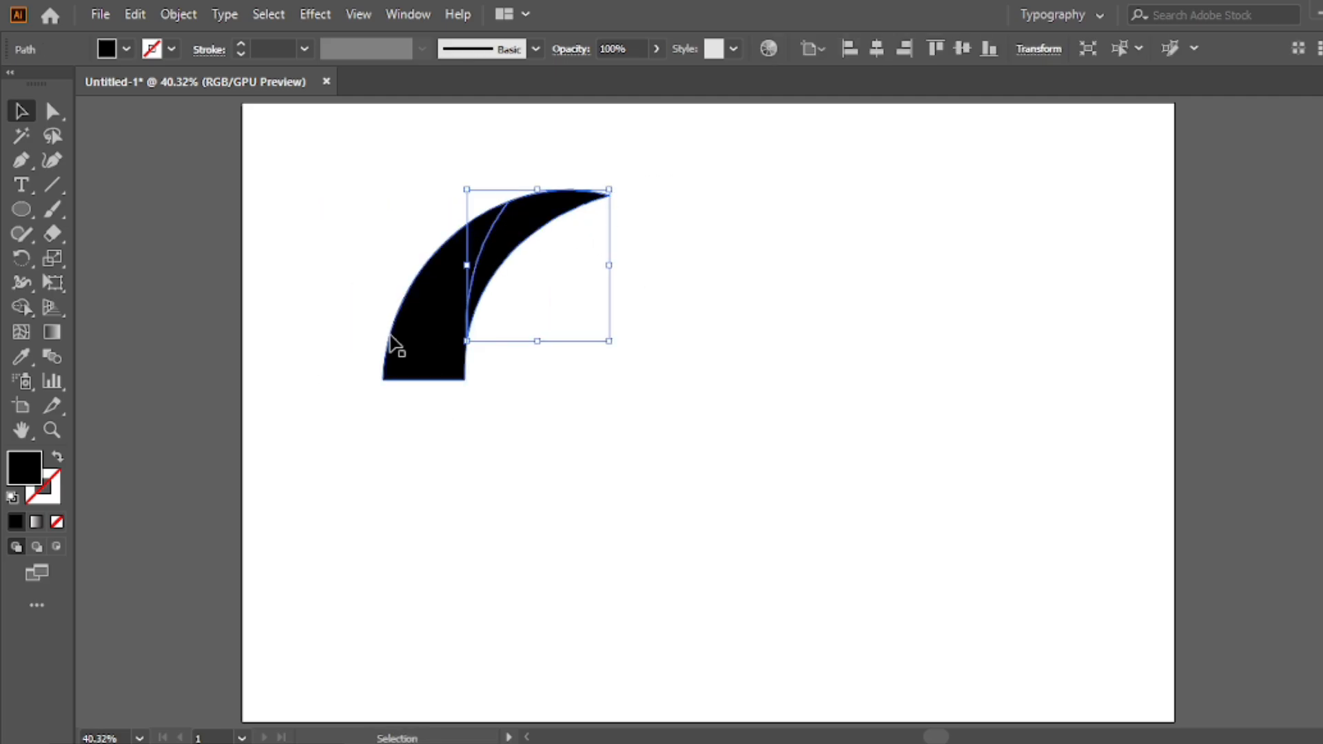
# - Select both horn pieces and fill them with the linear white-to-black gradient
pyautogui.moveTo(559, 153); pyautogui.dragTo(445, 268)
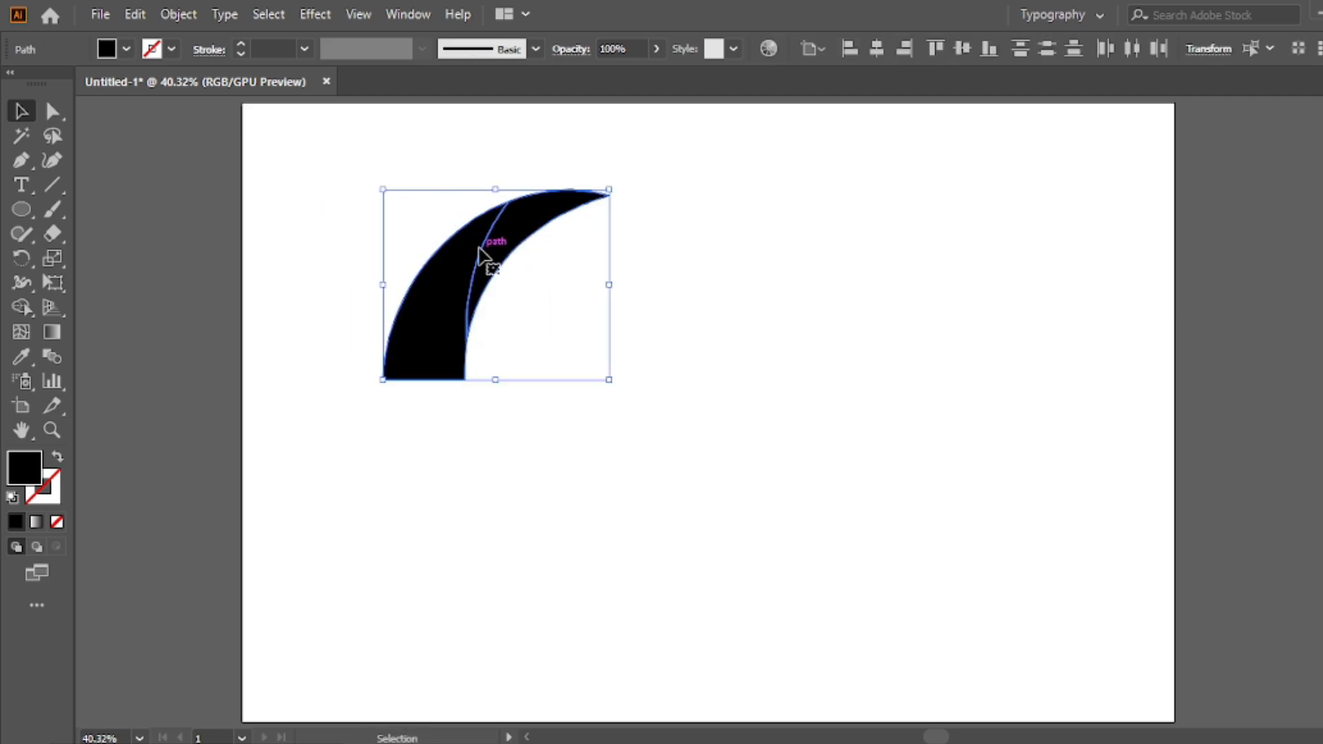
pyautogui.hotkey('ctrl', 'F9')
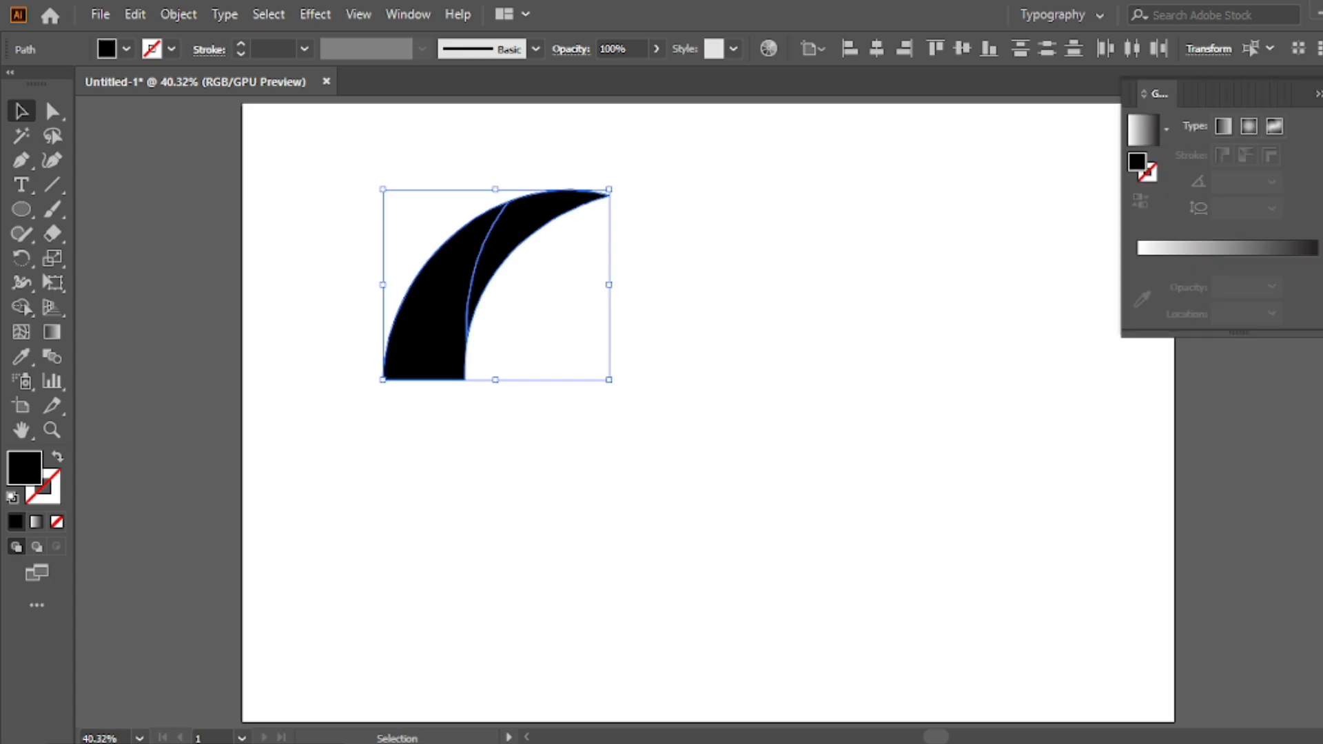
pyautogui.moveTo(1213, 94); pyautogui.dragTo(1062, 108)
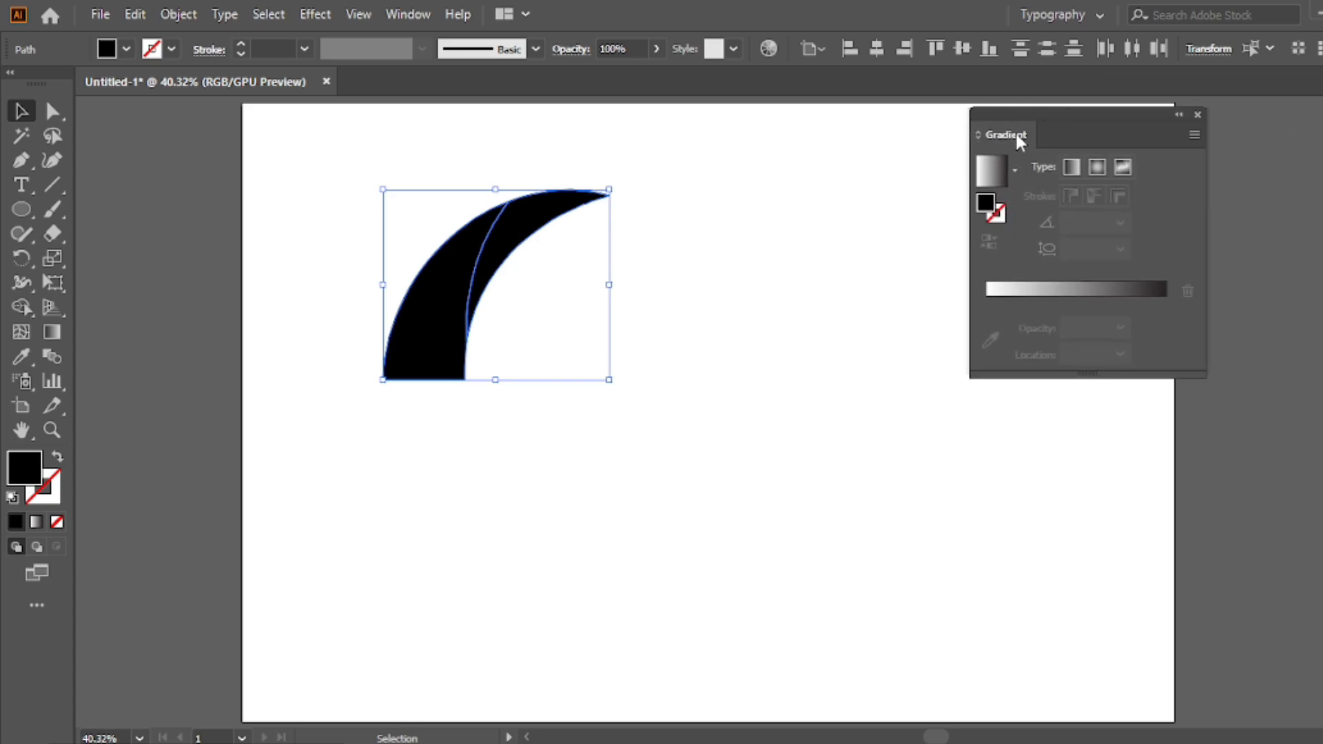
pyautogui.click(1073, 291)
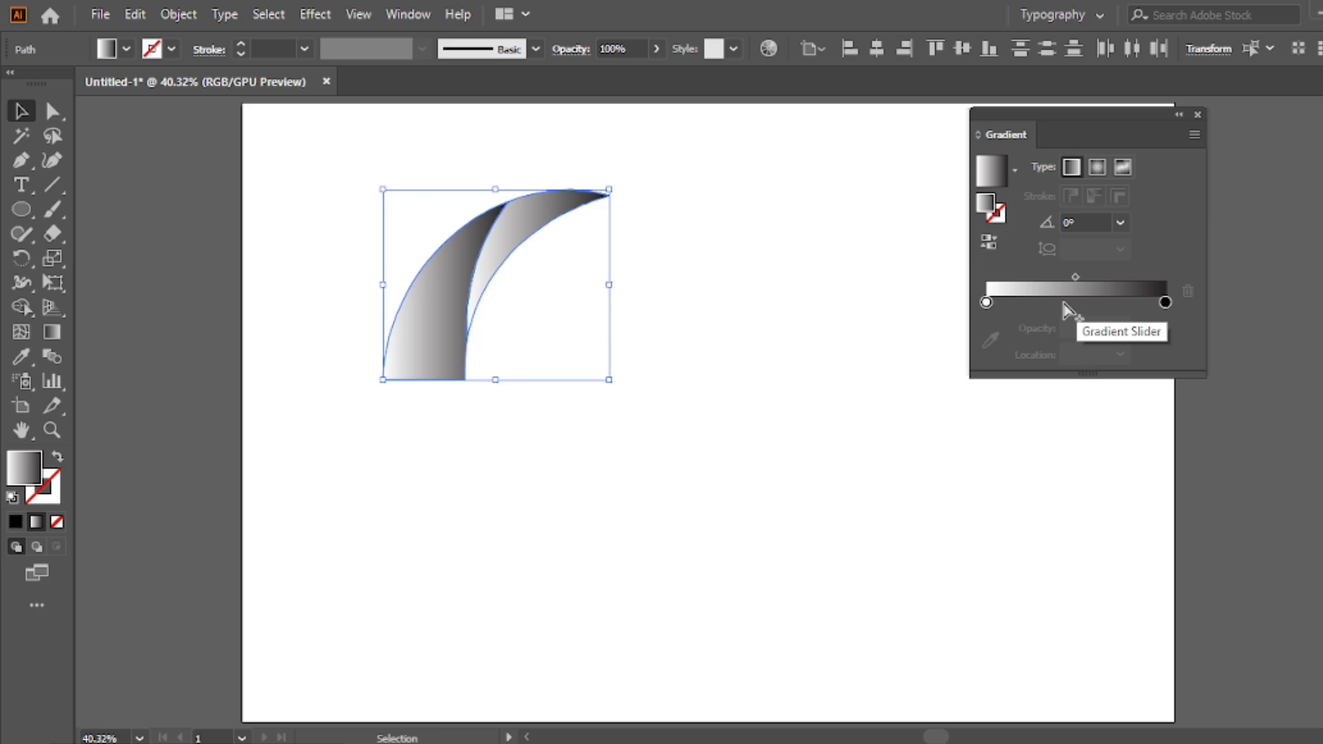
# - Change the gradient's white start stop to cyan and add a matching cyan stop at the middle of the ramp
pyautogui.click(988, 303)
pyautogui.doubleClick(987, 303)
pyautogui.click(1003, 366)
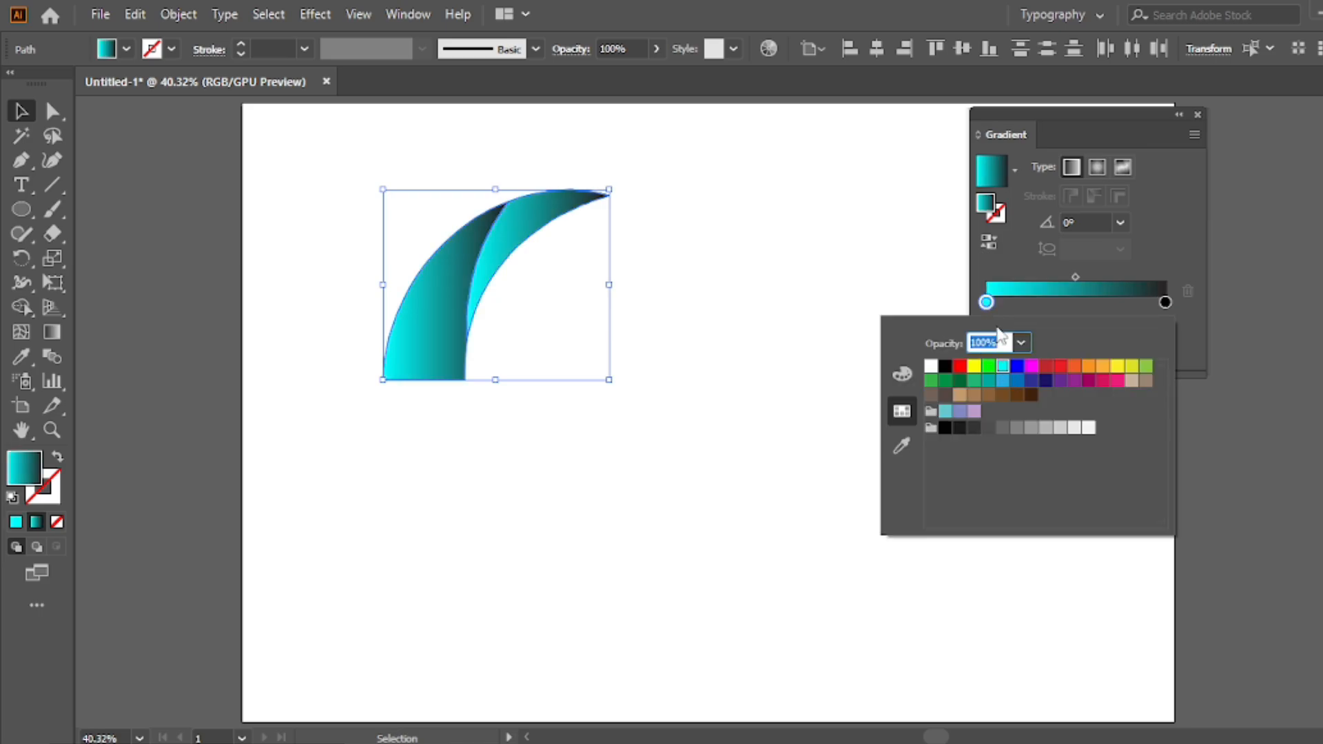
pyautogui.click(985, 302)
pyautogui.moveTo(986, 303)
pyautogui.mouseDown()
pyautogui.moveTo(1080, 302)
pyautogui.moveTo(986, 310)
pyautogui.mouseUp()
pyautogui.click(1065, 303)
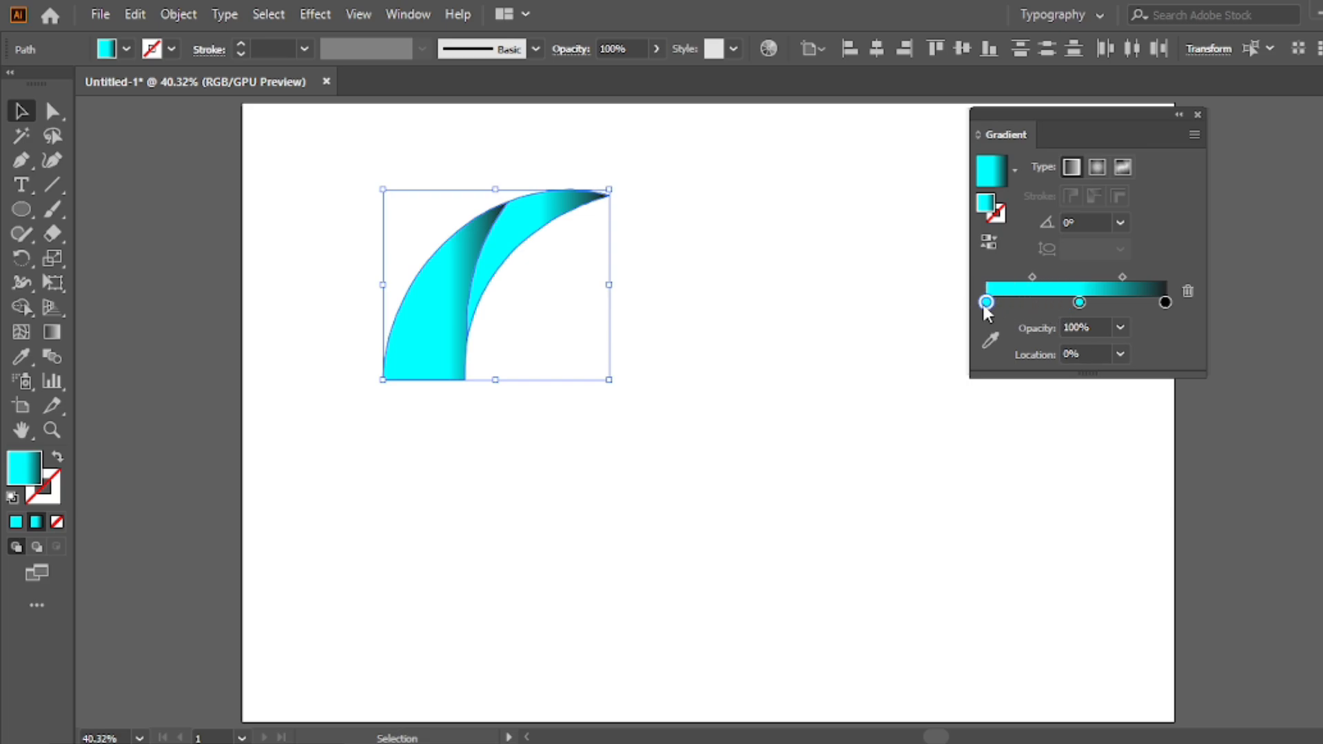
# - Set the gradient's start stop to black and deselect the artwork
pyautogui.doubleClick(986, 303)
pyautogui.click(946, 367)
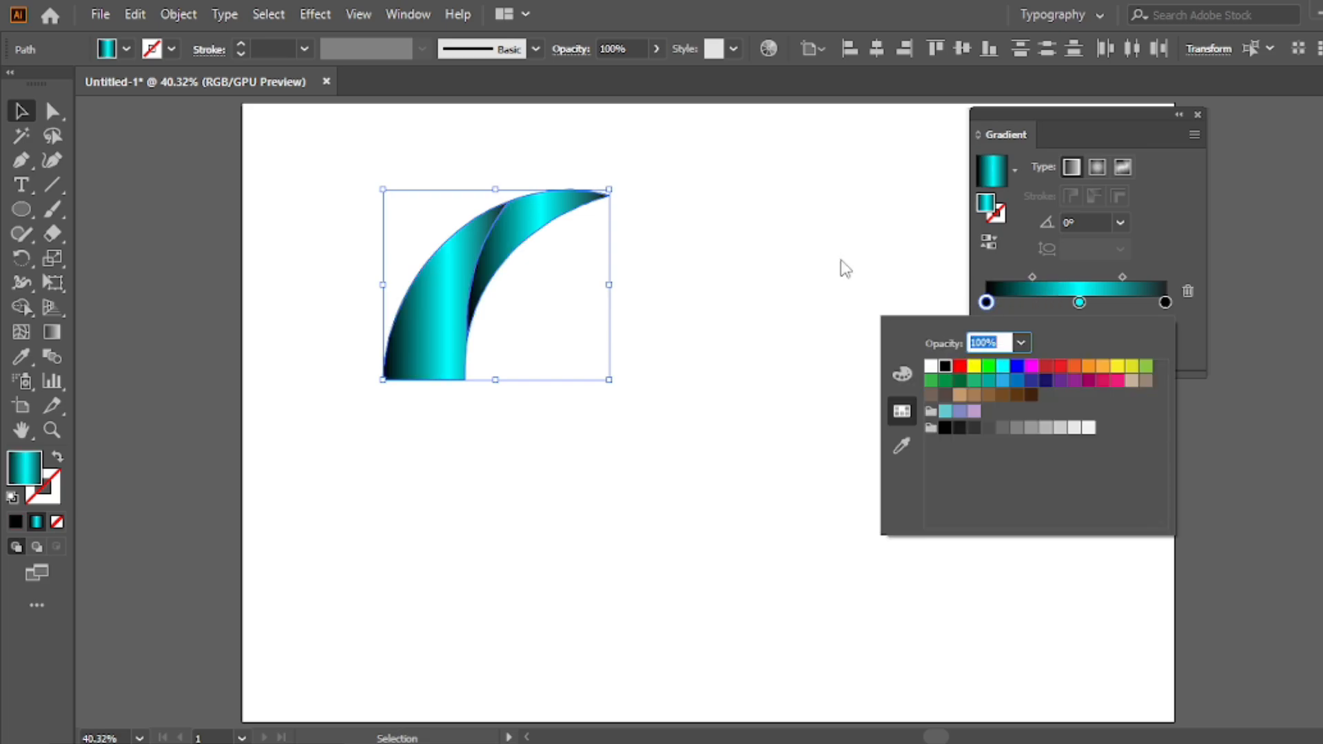
pyautogui.click(852, 266)
pyautogui.click(749, 241)
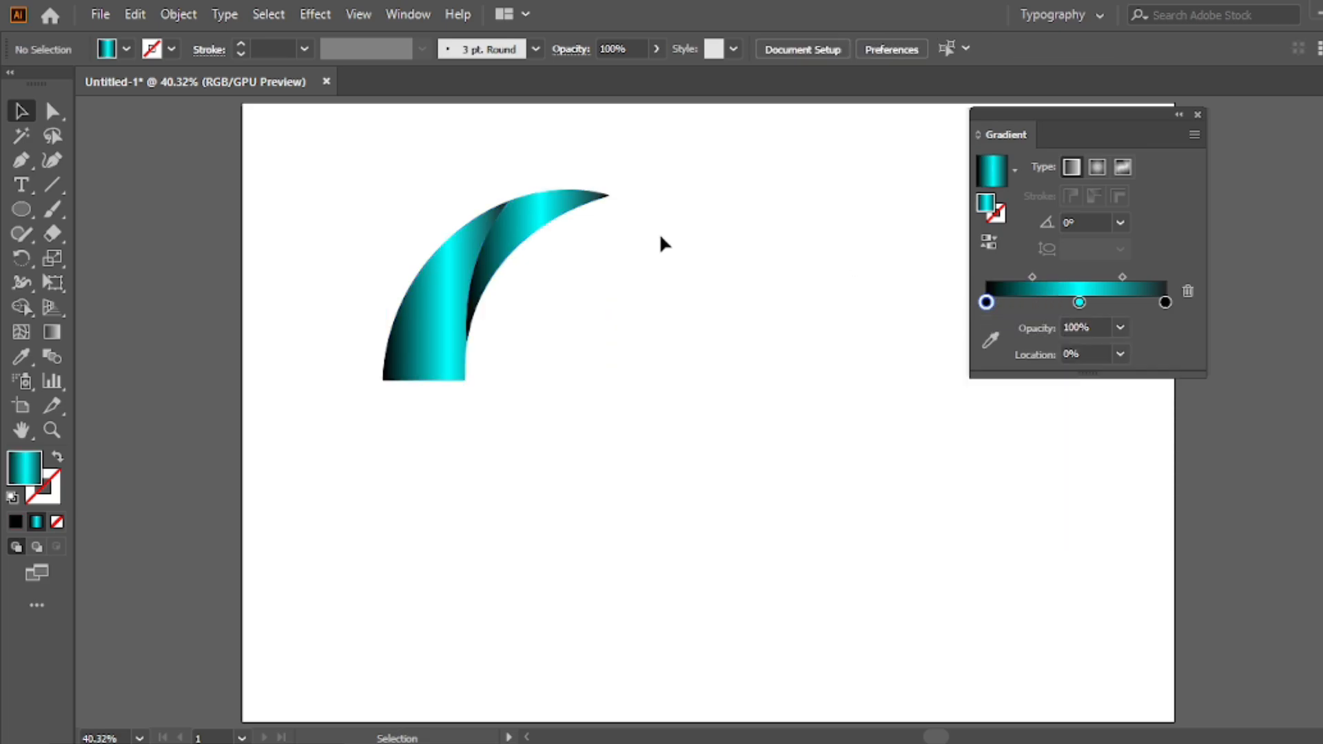
# - Redraw the gradient direction on the inner tip piece diagonally upward at about 31° and deselect it
pyautogui.click(515, 232)
pyautogui.press('g')
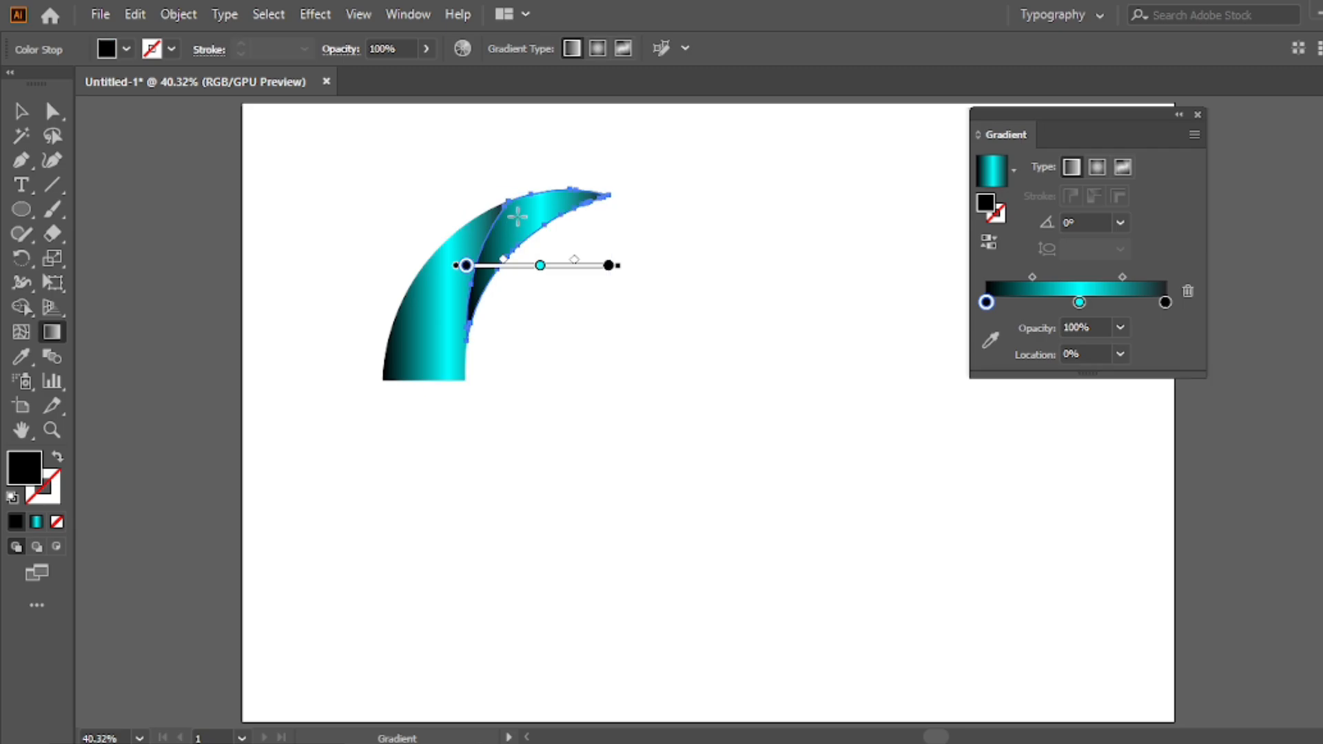
pyautogui.moveTo(504, 310)
pyautogui.mouseDown()
pyautogui.moveTo(530, 263)
pyautogui.moveTo(539, 171)
pyautogui.moveTo(555, 155)
pyautogui.moveTo(568, 170)
pyautogui.mouseUp()
pyautogui.moveTo(458, 286); pyautogui.dragTo(635, 200)
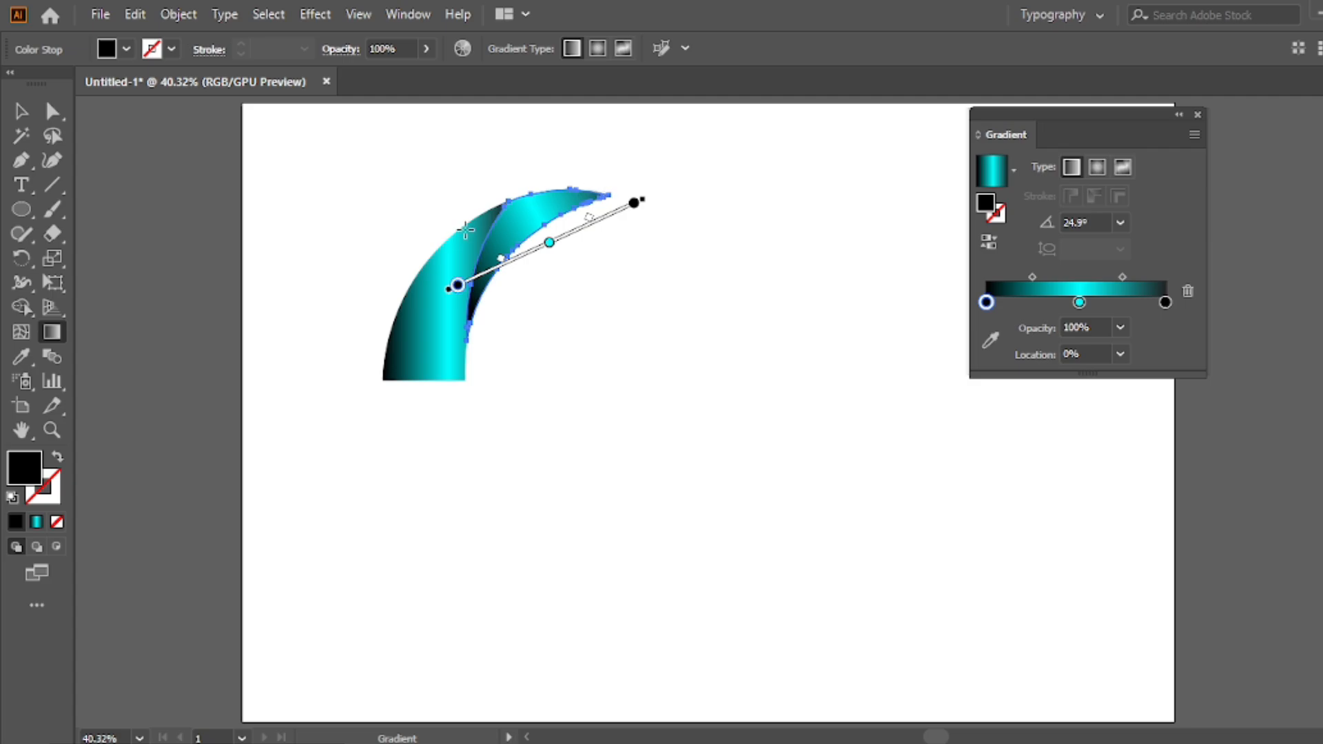
pyautogui.moveTo(464, 249); pyautogui.dragTo(606, 164)
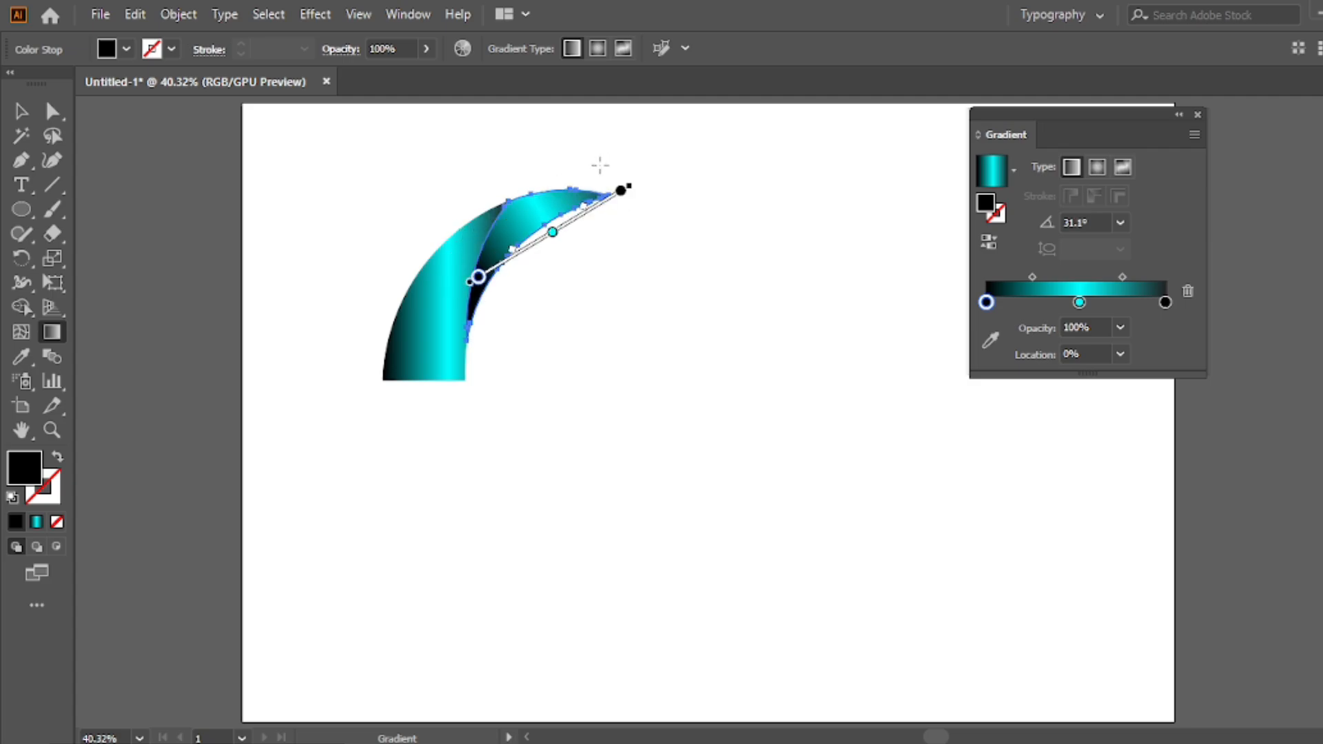
pyautogui.press('v')
pyautogui.click(400, 229)
# - Try other gradient directions on the inner tip piece, ending on a nearly horizontal one at about -4.7°
pyautogui.click(512, 255)
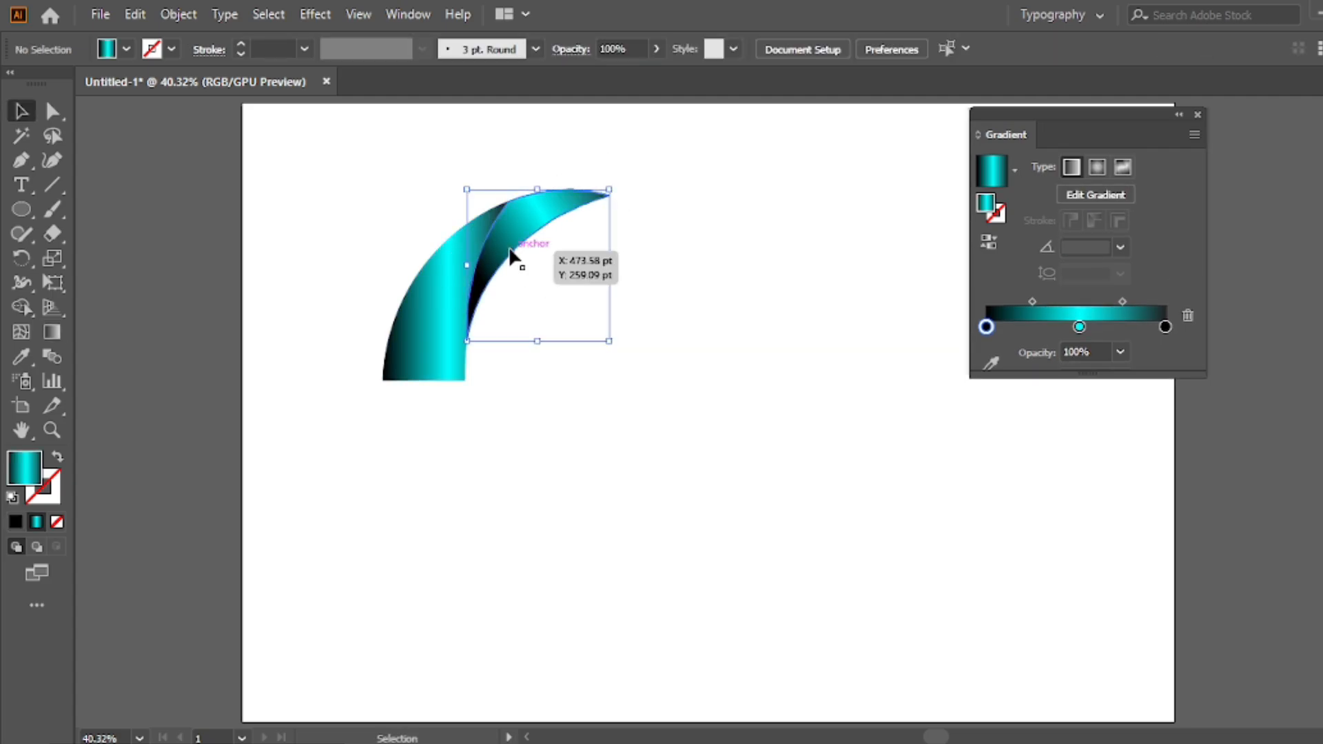
pyautogui.press('g')
pyautogui.moveTo(581, 162); pyautogui.dragTo(443, 334)
pyautogui.hotkey('ctrl', 'z')
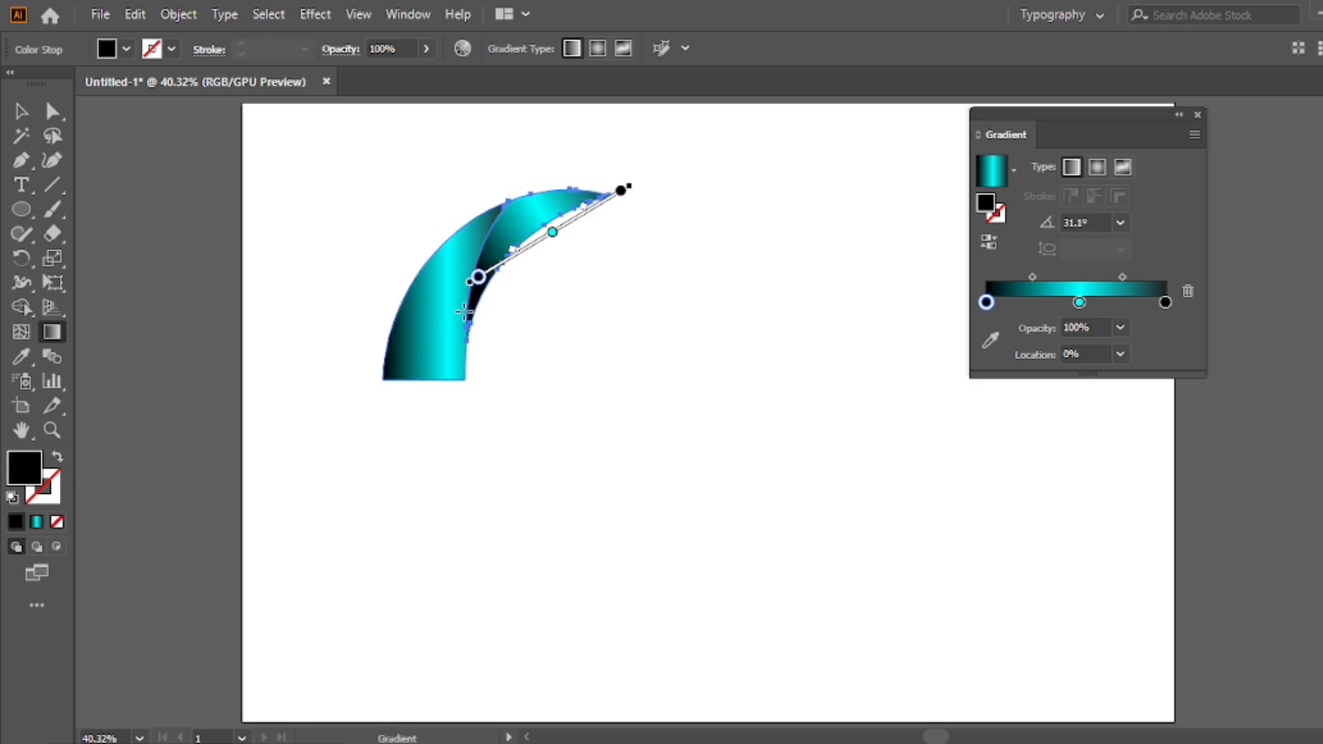
pyautogui.moveTo(536, 300); pyautogui.dragTo(527, 329)
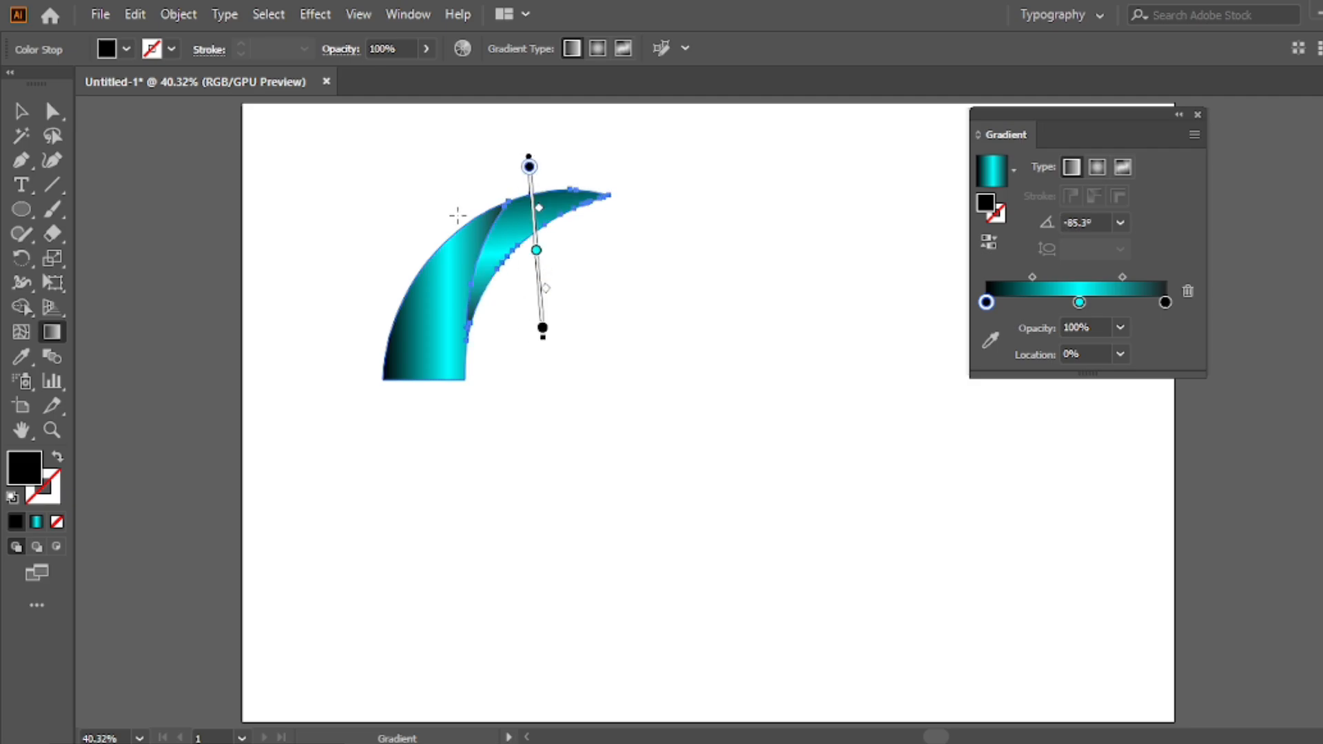
pyautogui.moveTo(457, 216); pyautogui.dragTo(683, 238)
pyautogui.press('v')
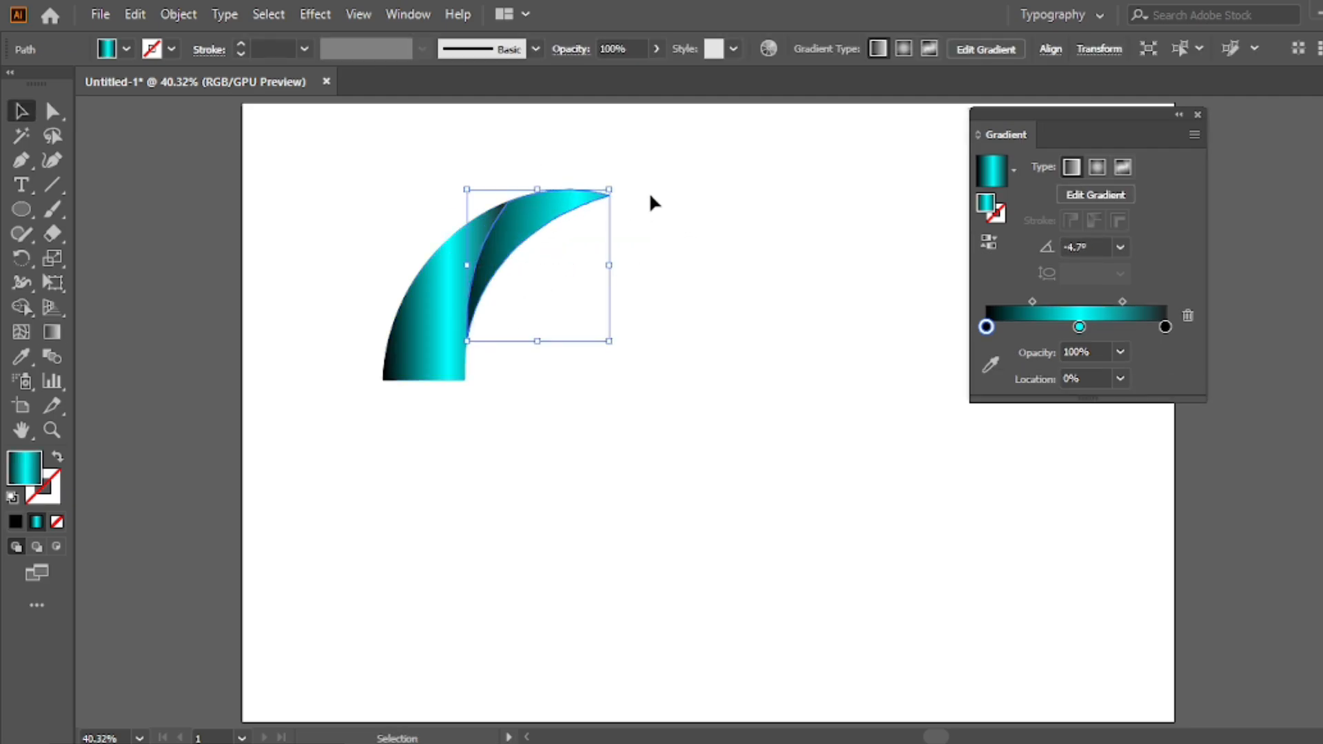
pyautogui.click(649, 200)
# - Redraw the main horn piece's gradient diagonally from its base toward the tip at about 50° and deselect it
pyautogui.click(441, 289)
pyautogui.press('g')
pyautogui.moveTo(490, 243); pyautogui.dragTo(524, 231)
pyautogui.hotkey('ctrl', 'z')
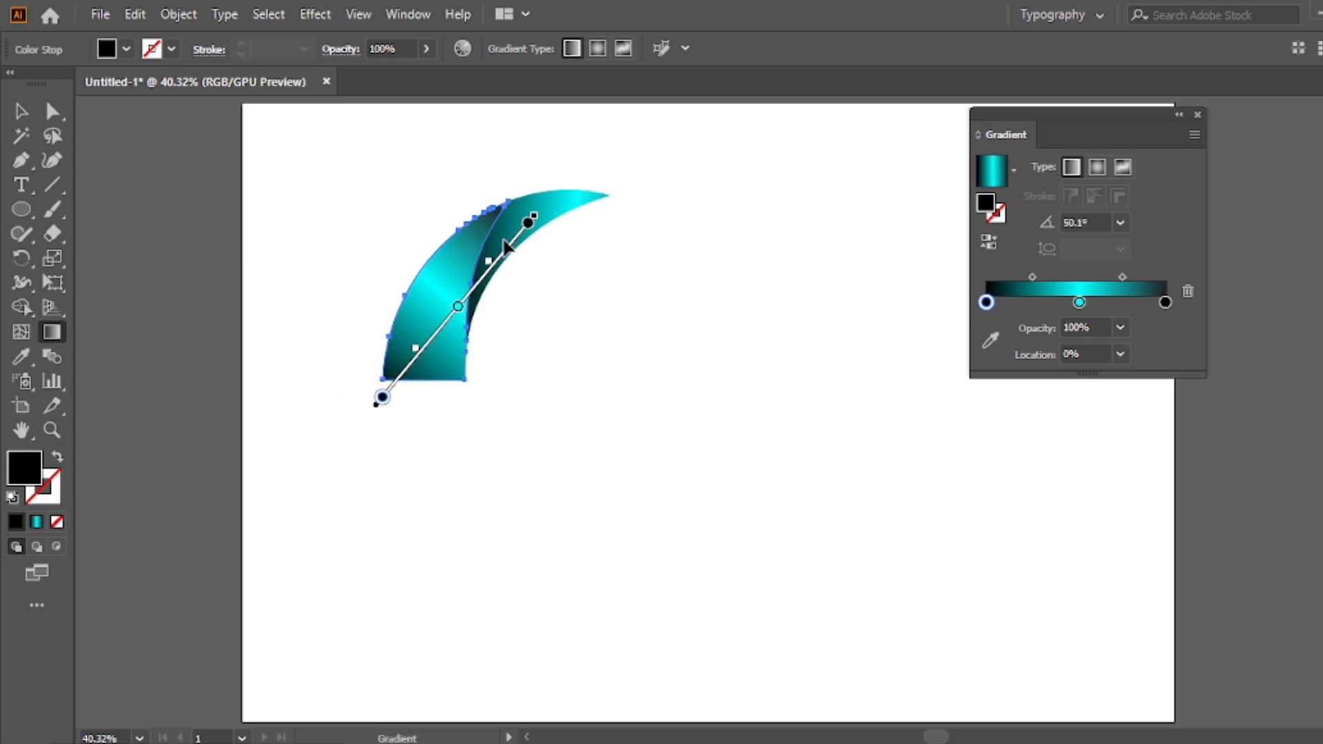
pyautogui.press('v')
pyautogui.click(614, 260)
# - Redraw the inner tip piece's gradient slightly downward across the shape at about -9.6° and deselect it
pyautogui.click(516, 235)
pyautogui.press('g')
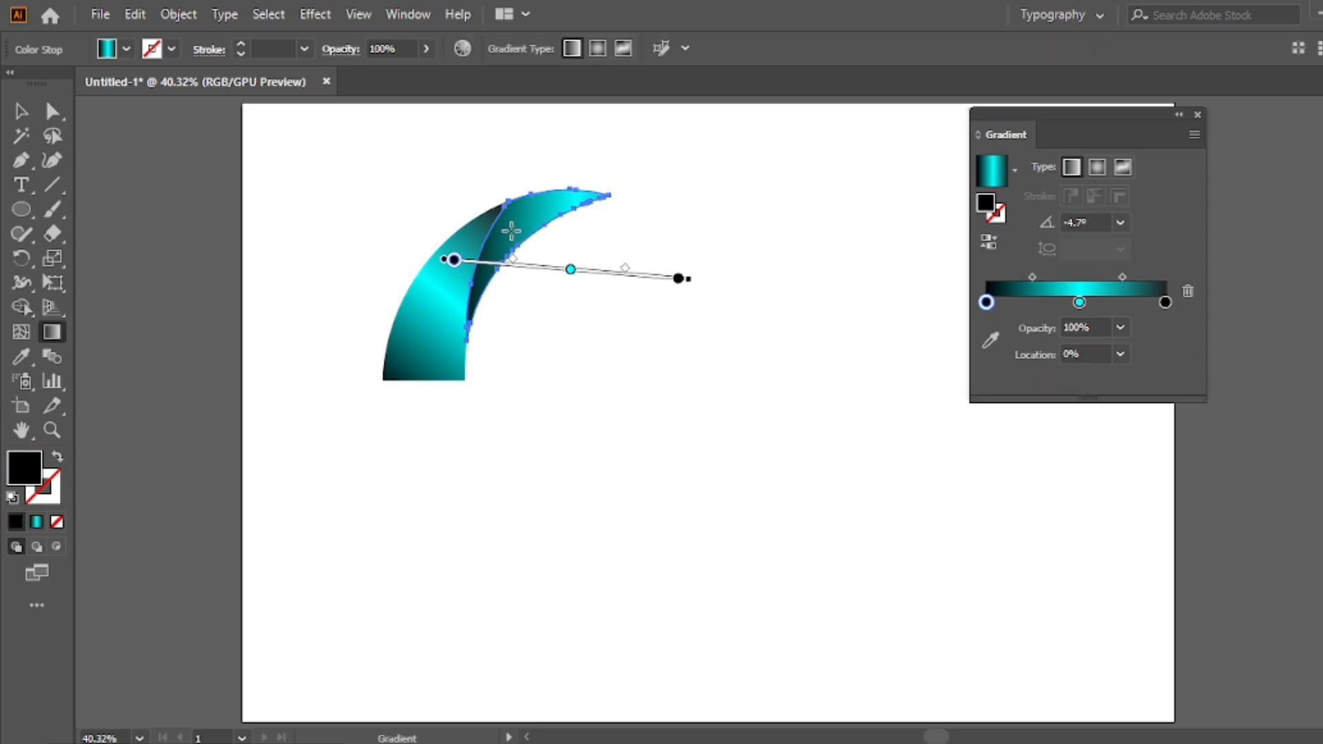
pyautogui.moveTo(483, 229); pyautogui.dragTo(661, 260)
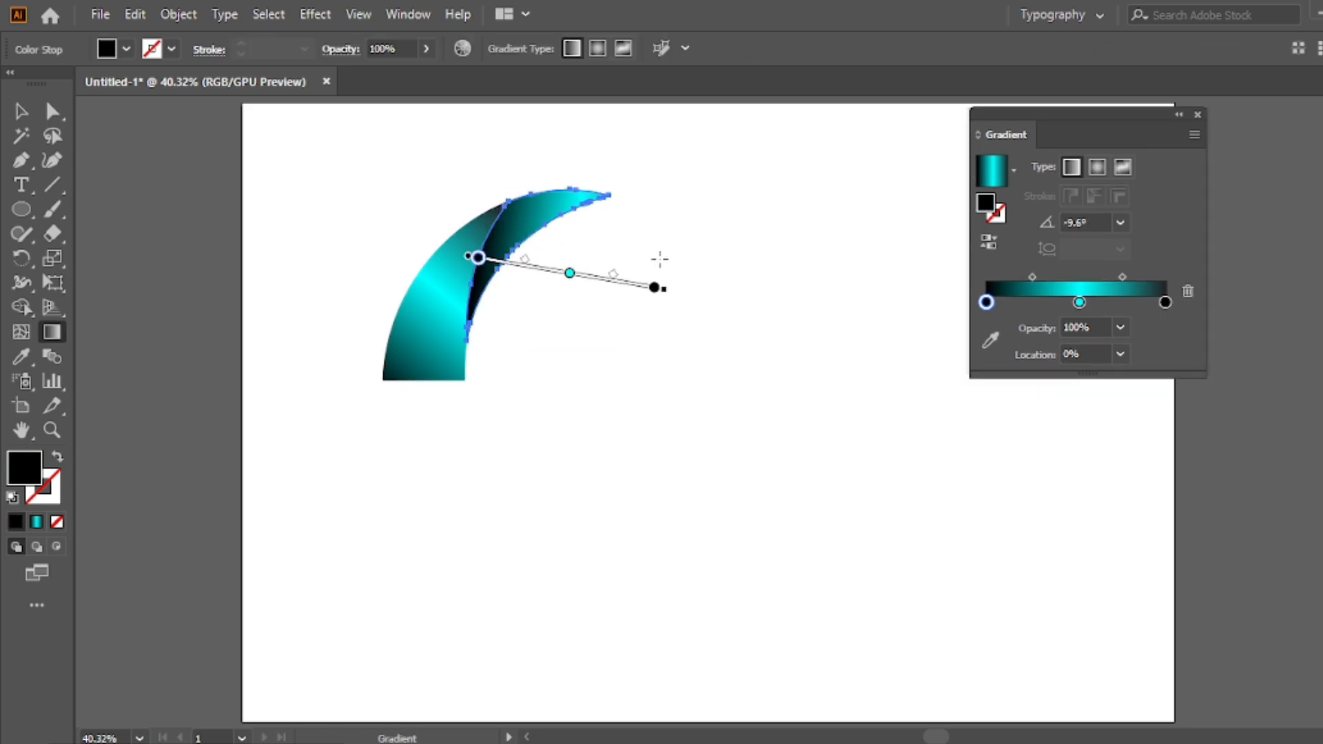
pyautogui.press('v')
pyautogui.click(648, 262)
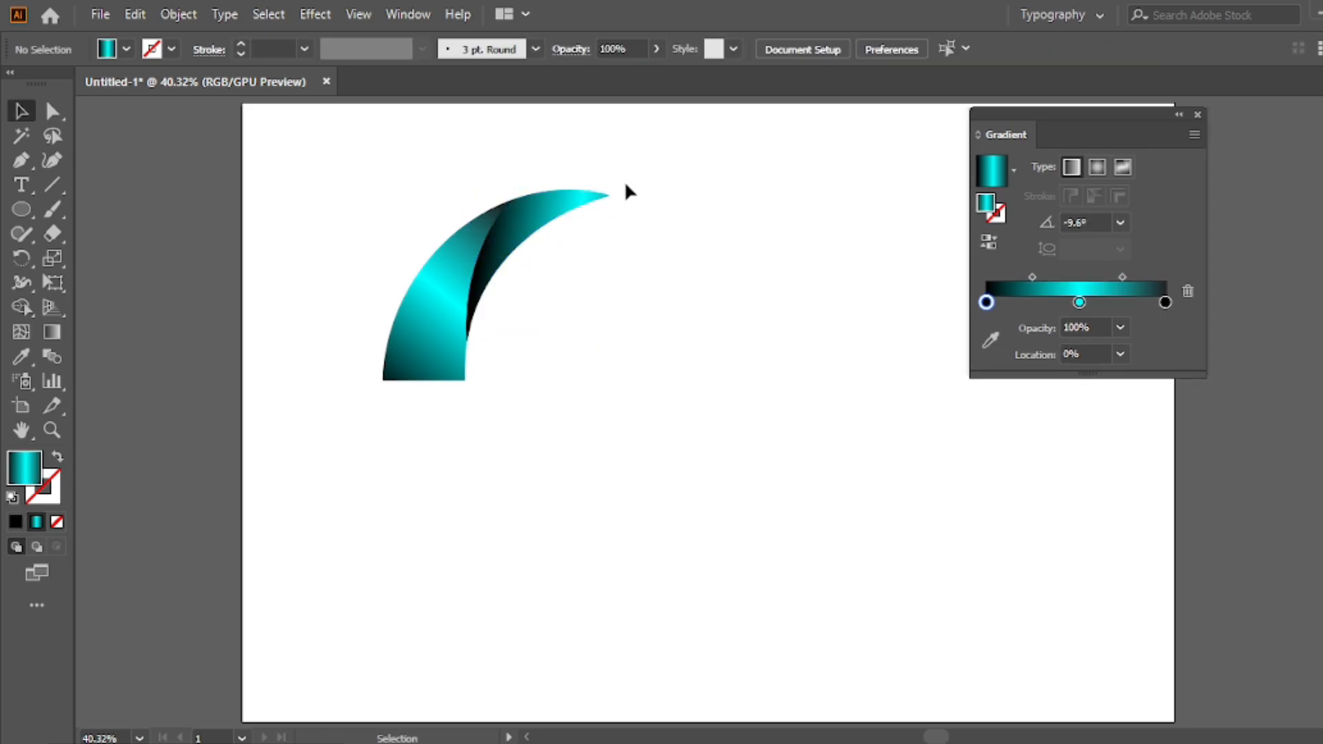
# - Select both gradient-filled horn pieces and group them
pyautogui.moveTo(619, 155); pyautogui.dragTo(469, 294)
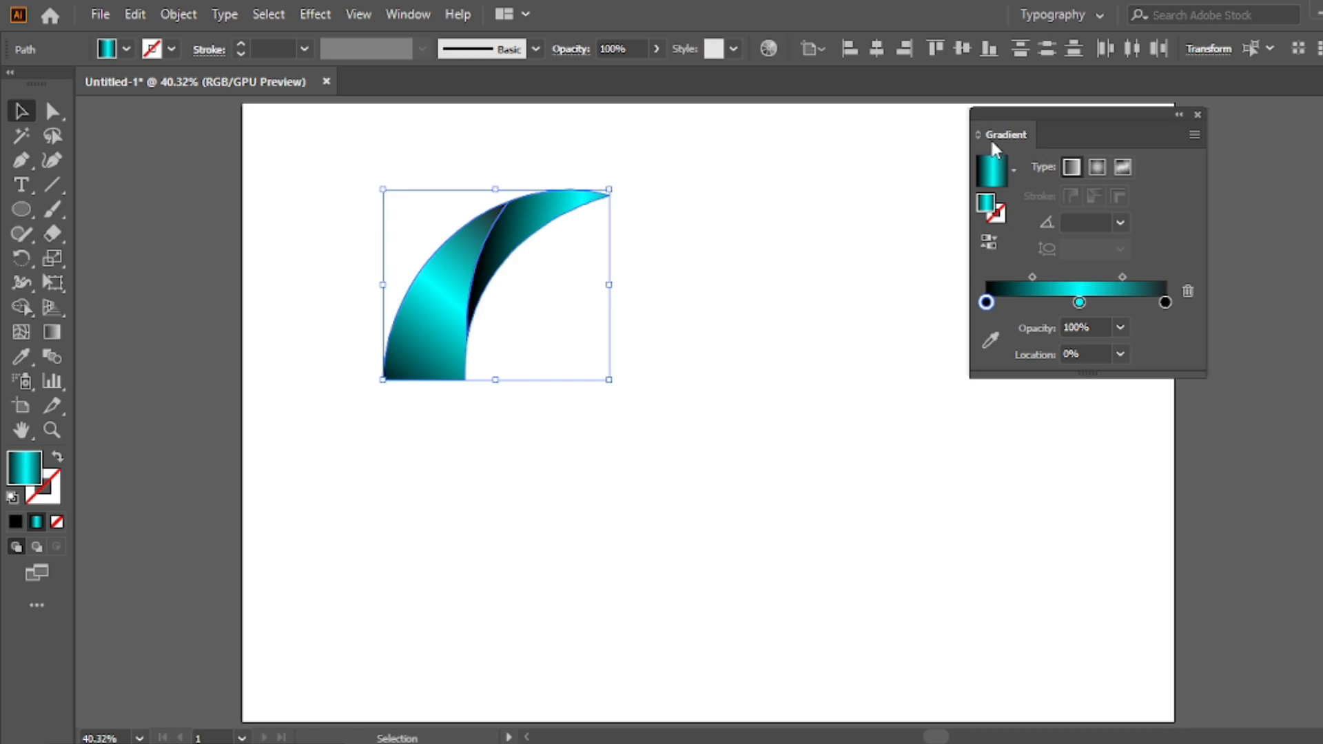
pyautogui.moveTo(990, 138); pyautogui.dragTo(1144, 122)
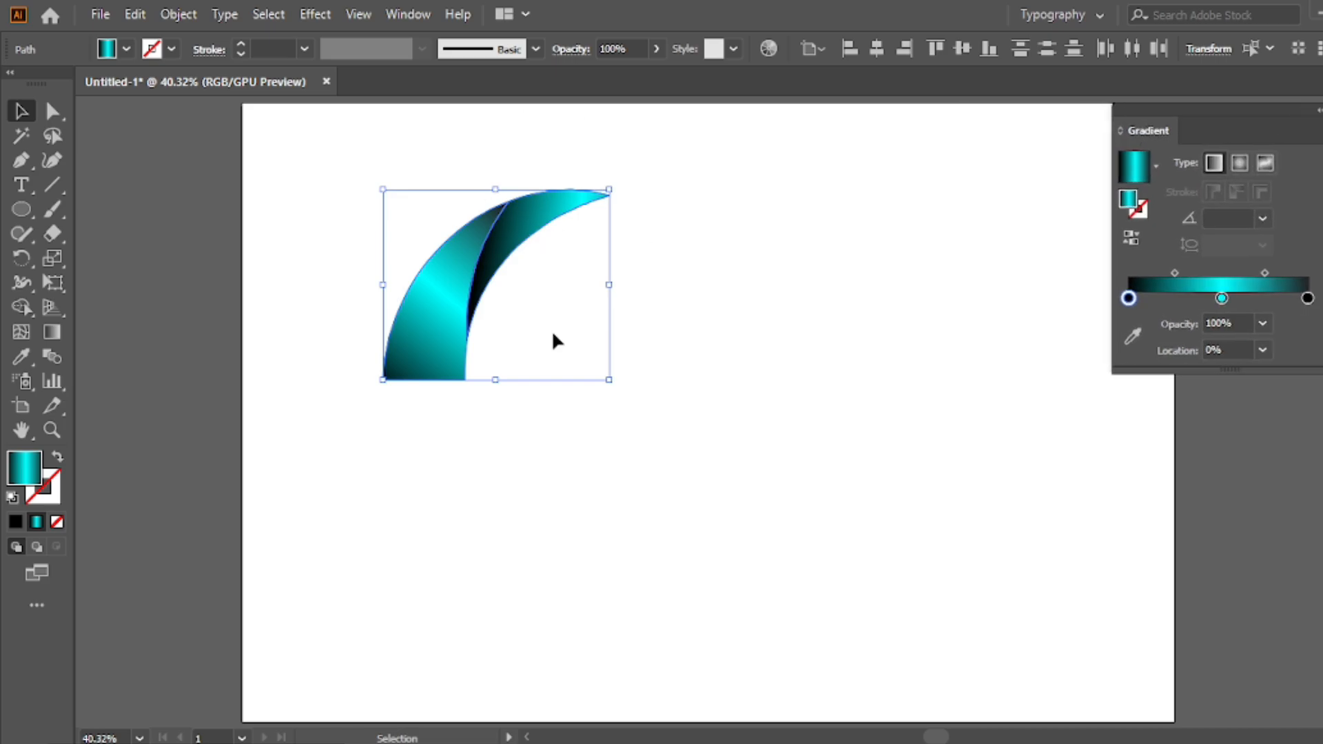
pyautogui.rightClick(391, 168)
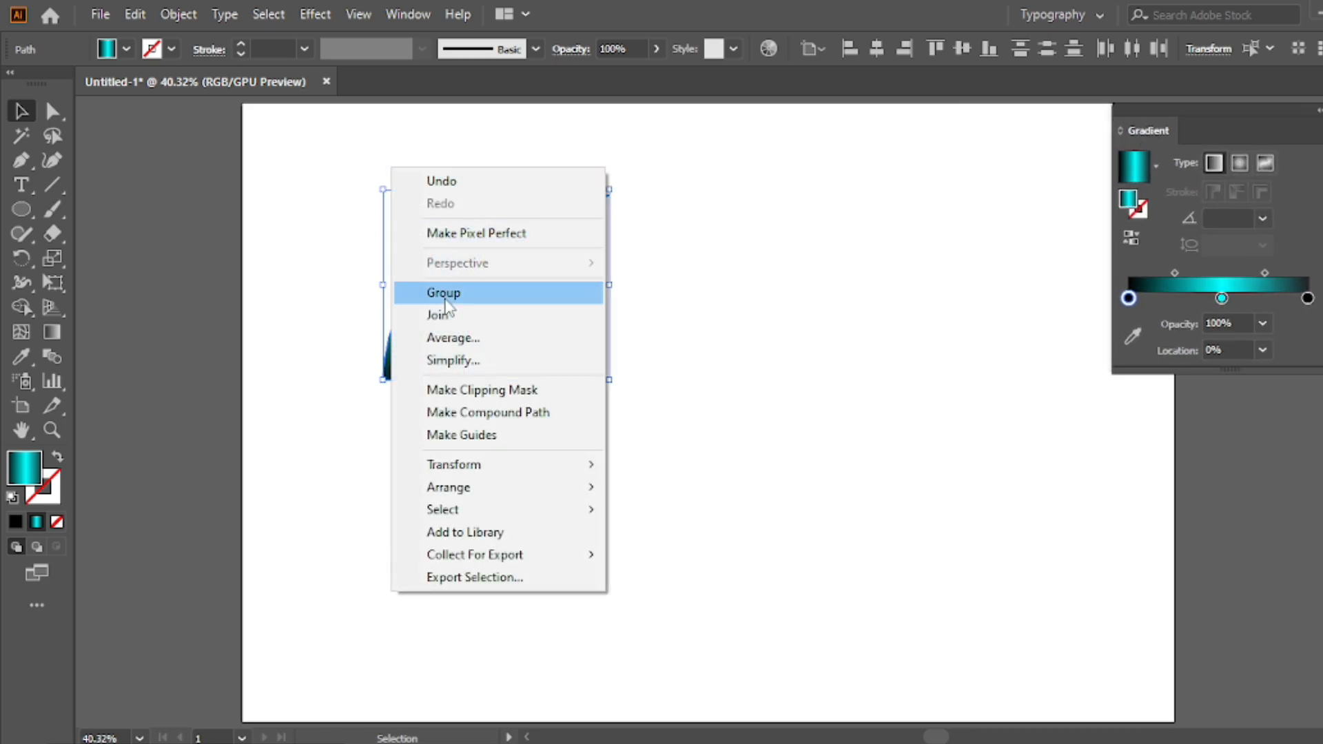
pyautogui.click(496, 294)
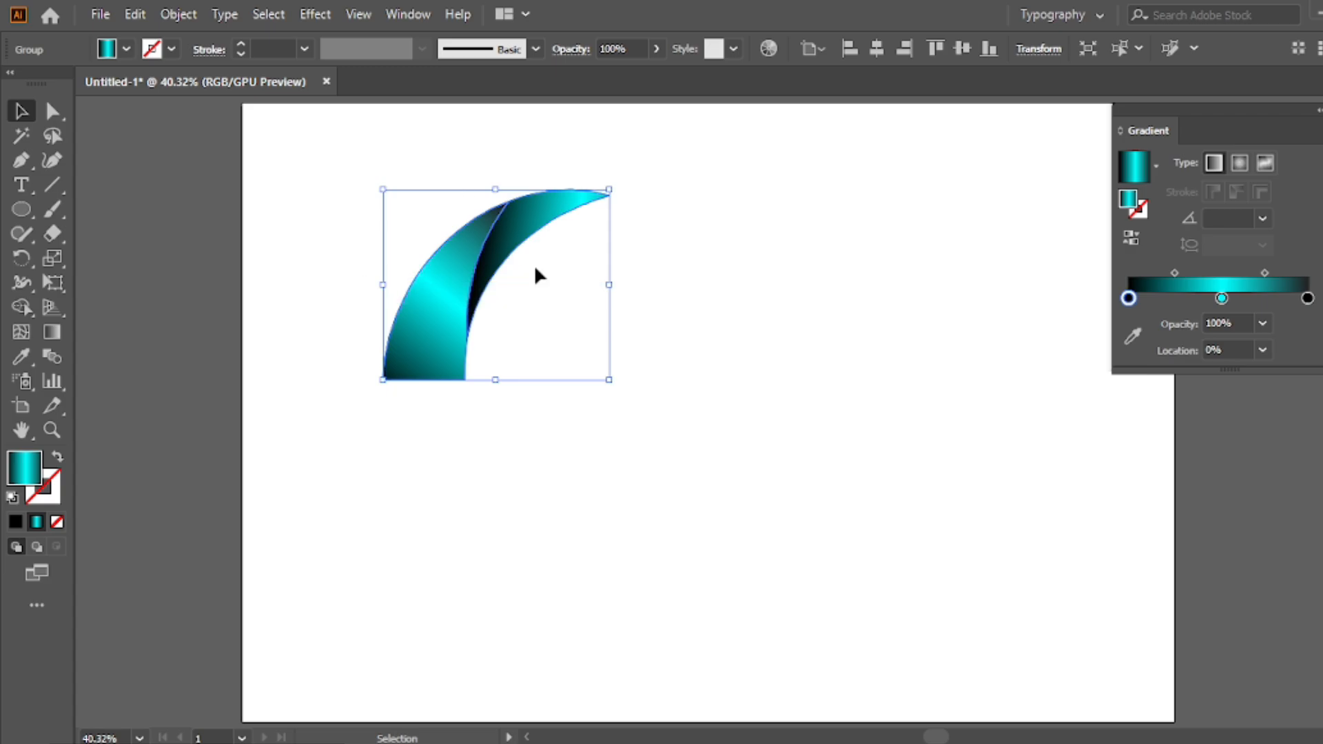
# - Open the Distort & Transform effect Transform for the group and set its horizontal move to -100 pt
pyautogui.click(314, 13)
pyautogui.moveTo(342, 182)
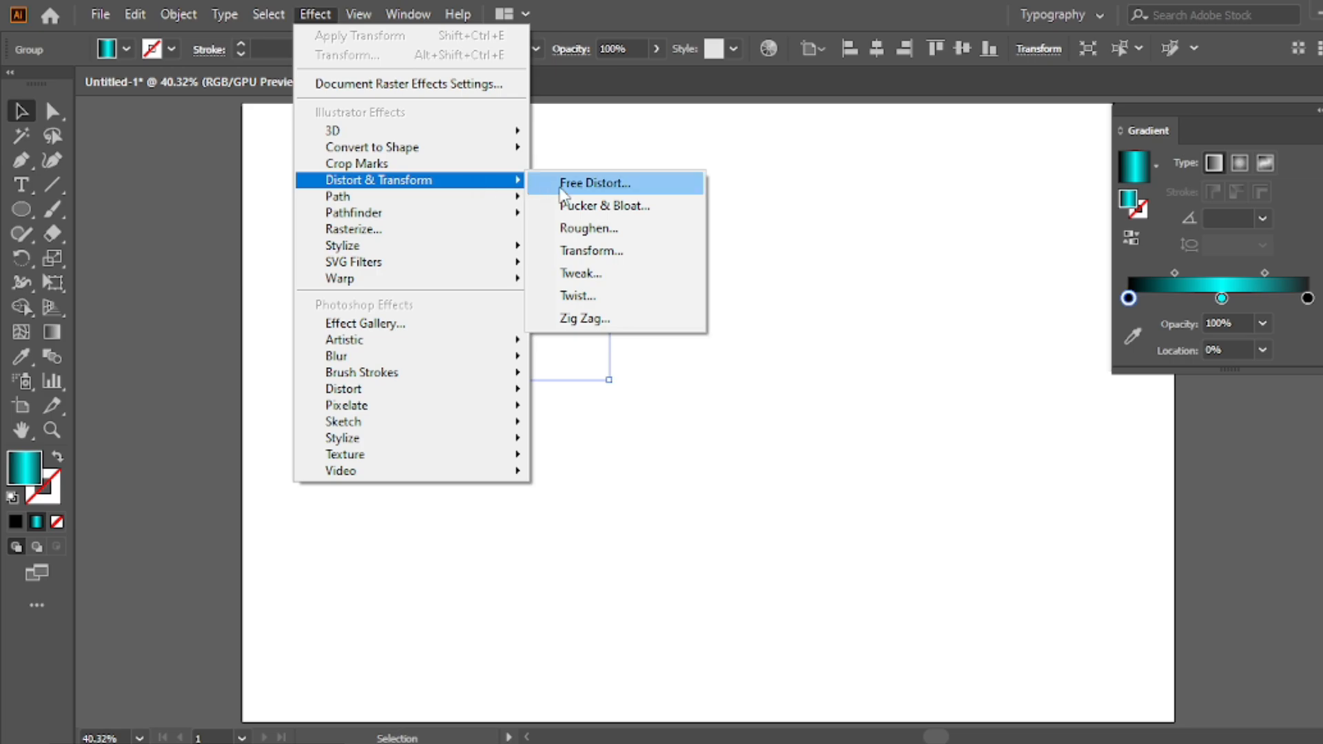
pyautogui.click(615, 264)
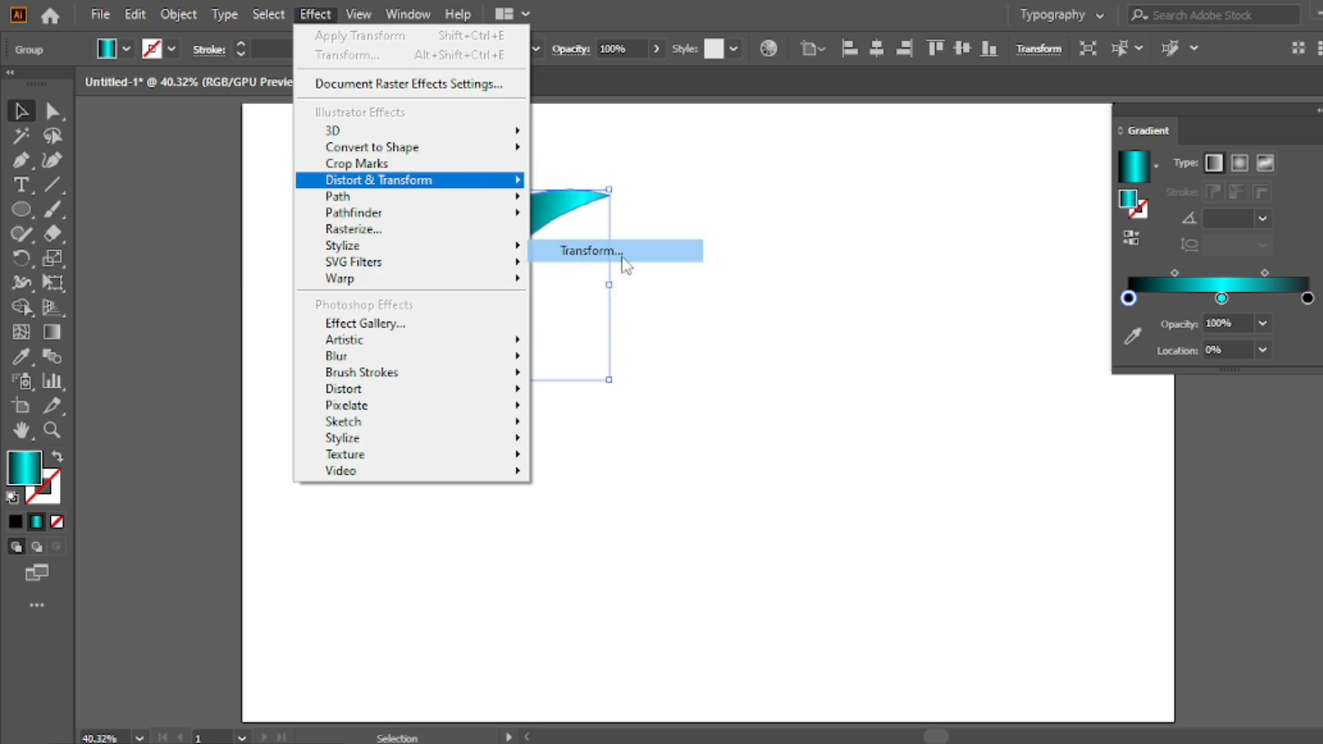
pyautogui.moveTo(410, 66); pyautogui.dragTo(871, 76)
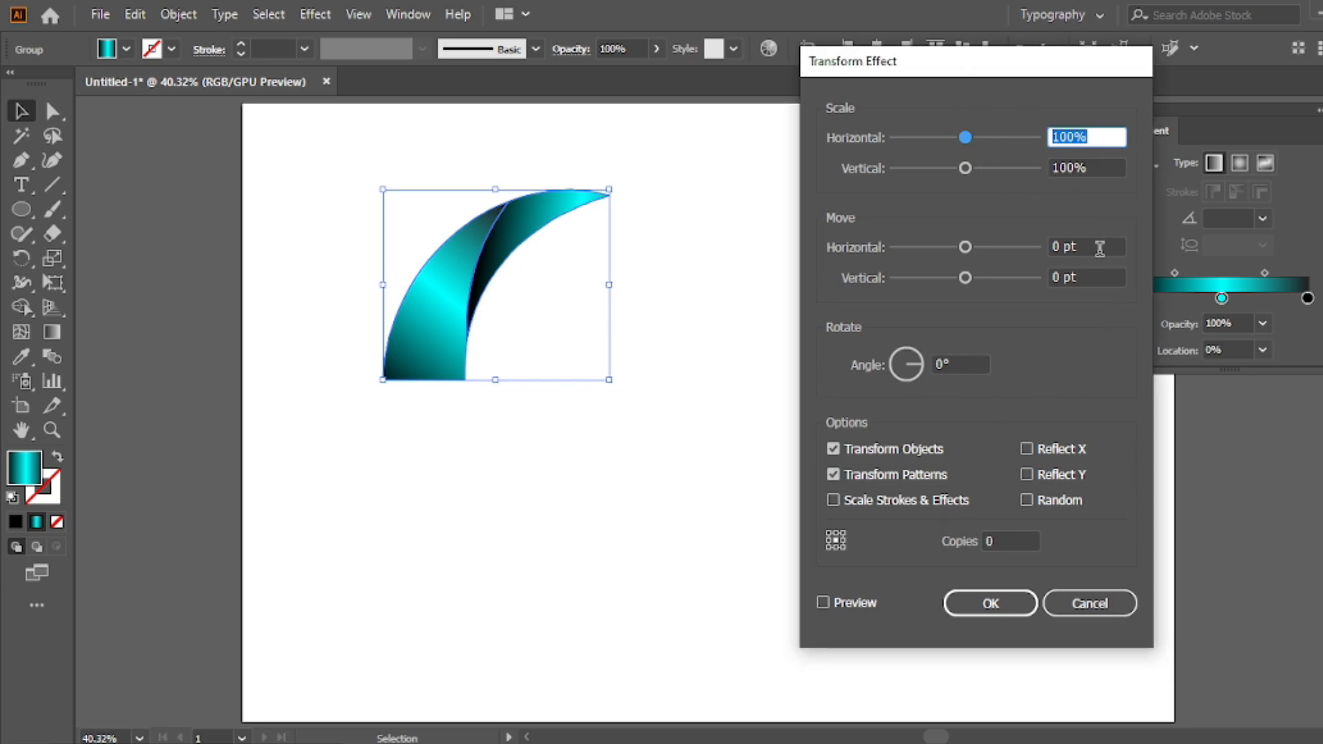
pyautogui.press('Tab')
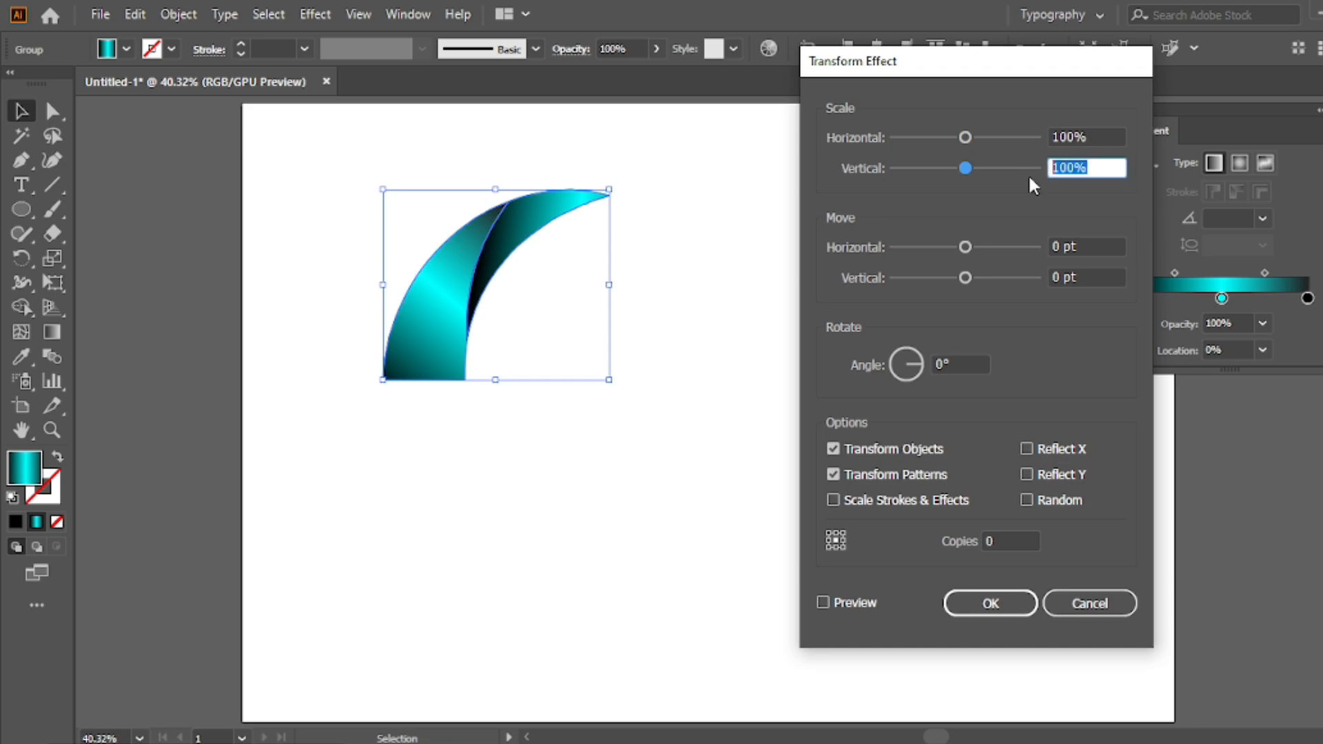
pyautogui.click(1079, 245)
pyautogui.moveTo(1079, 246); pyautogui.dragTo(1048, 259)
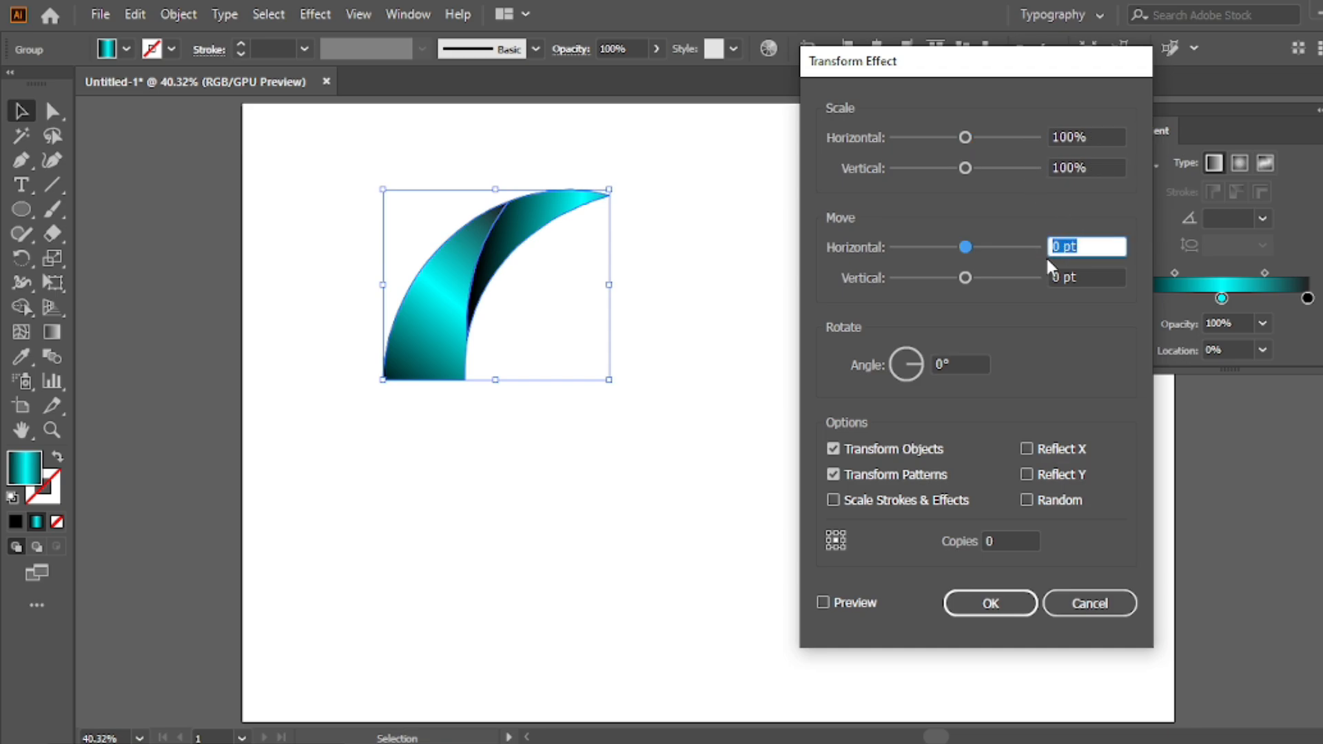
pyautogui.write('-100')
pyautogui.press('Tab')
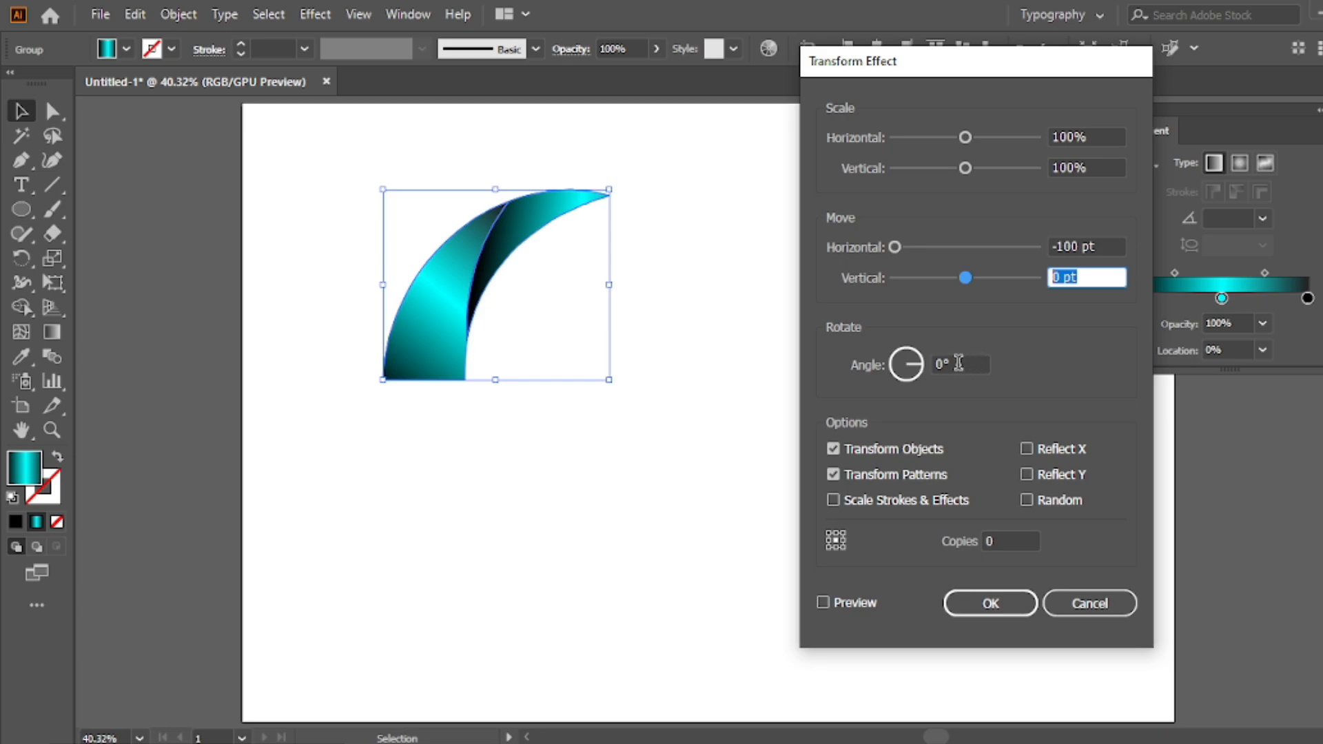
# - Set the effect's rotation angle to 60°, enable the preview and choose the lower-right reference point
pyautogui.click(944, 364)
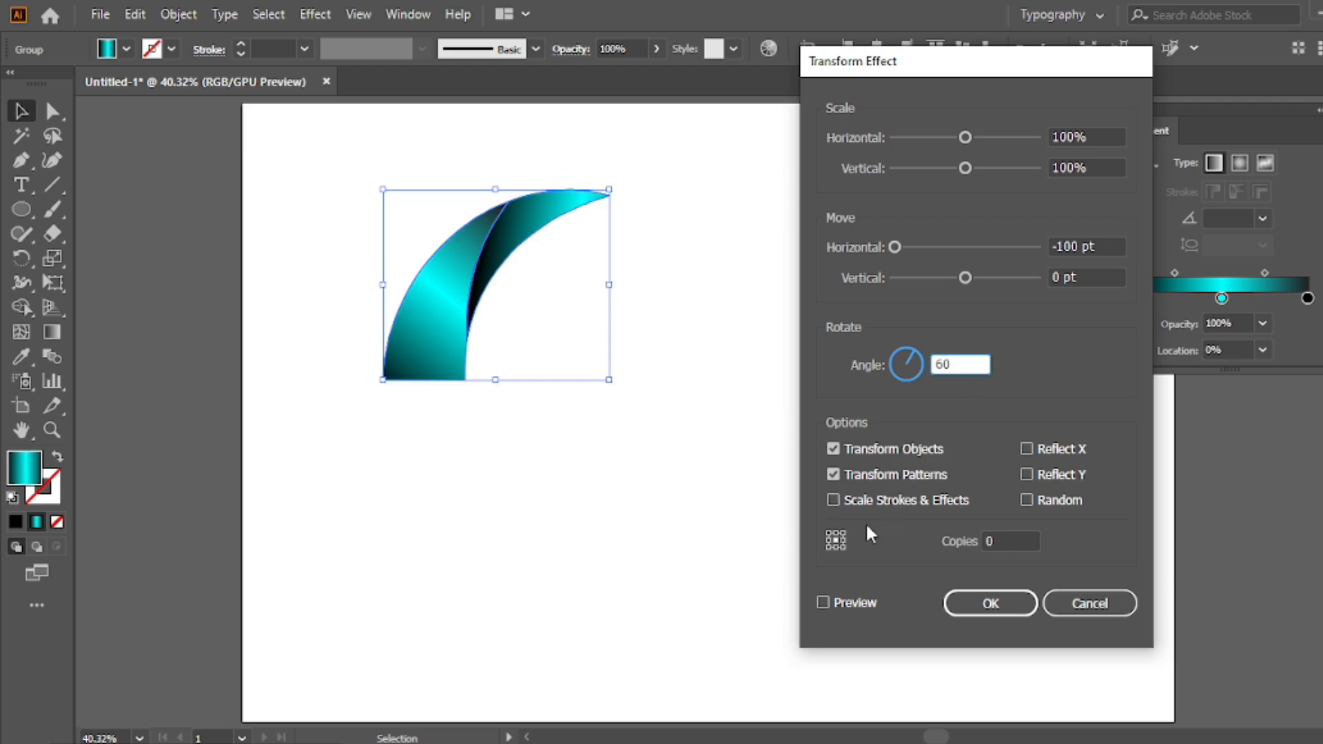
pyautogui.click(823, 603)
pyautogui.click(843, 548)
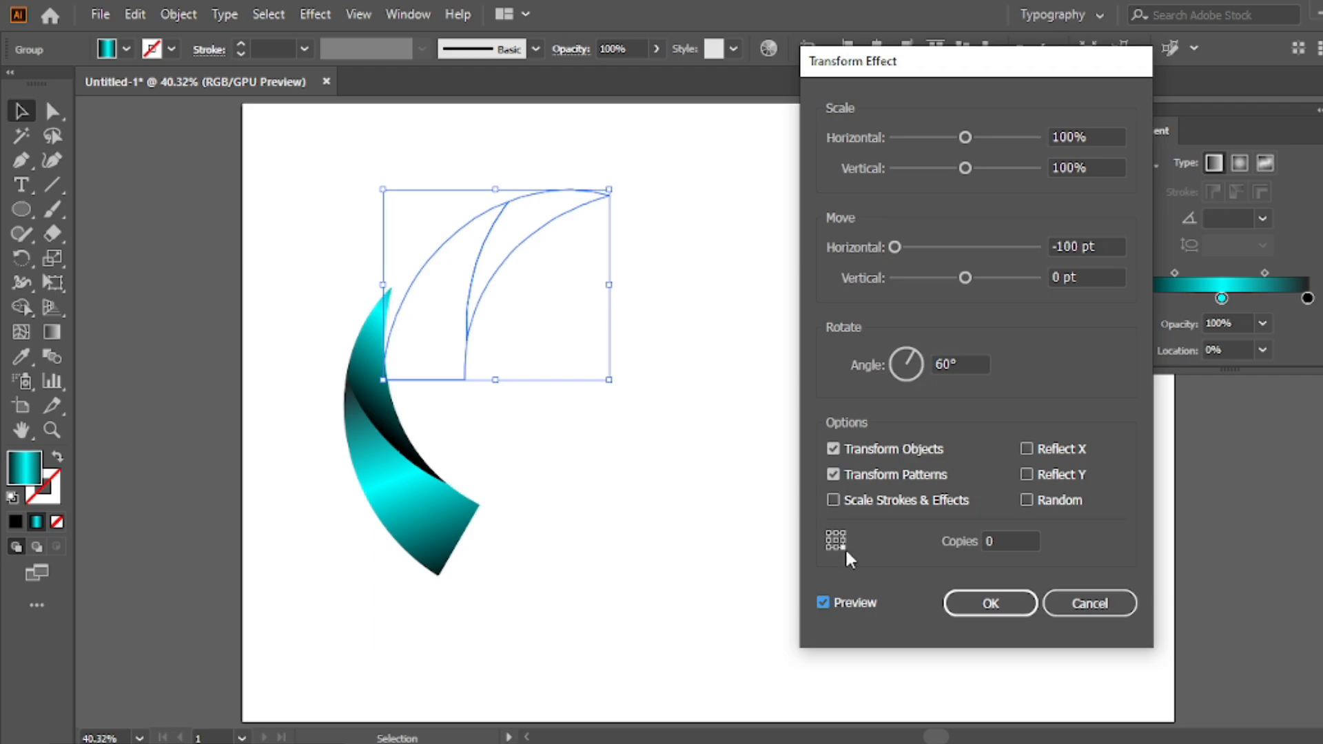
# - Set the Transform effect's number of copies to 5
pyautogui.click(1001, 542)
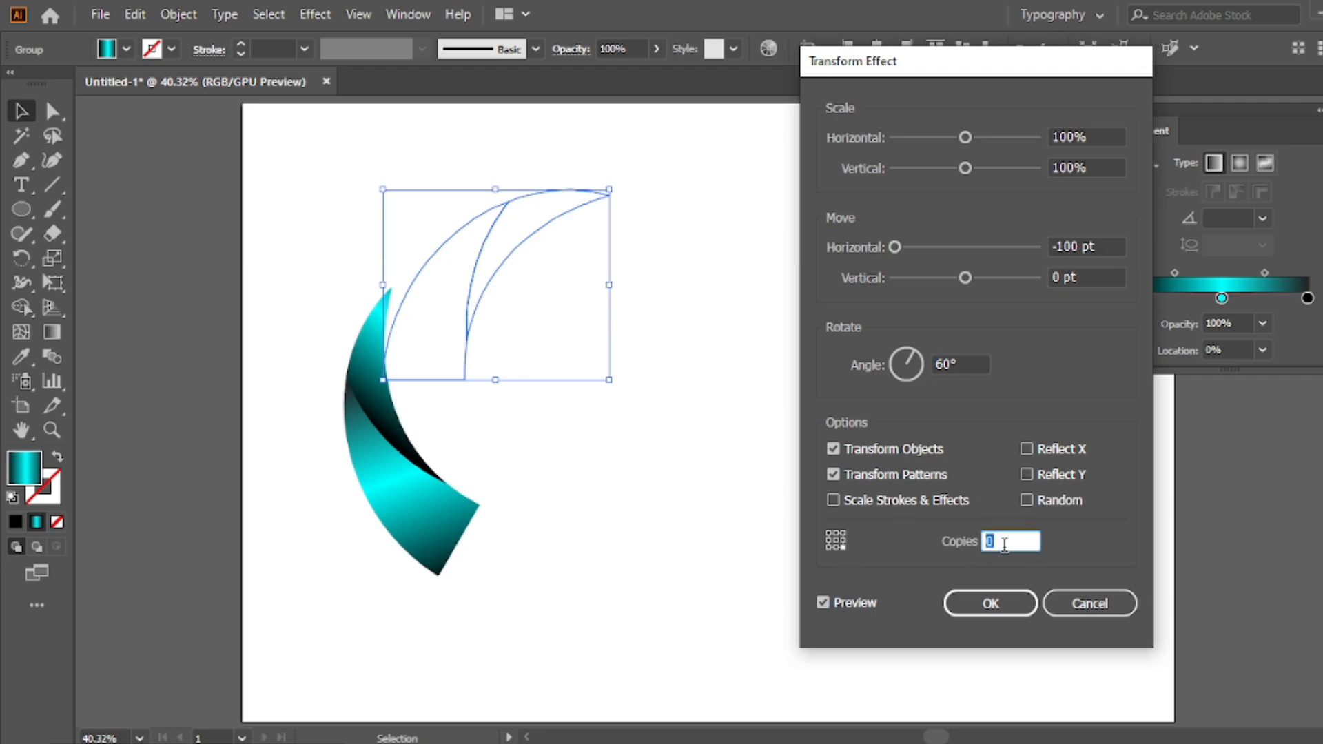
pyautogui.press('Up')
pyautogui.press('Up')
pyautogui.press('Up')
pyautogui.press('Up')
pyautogui.press('Up')
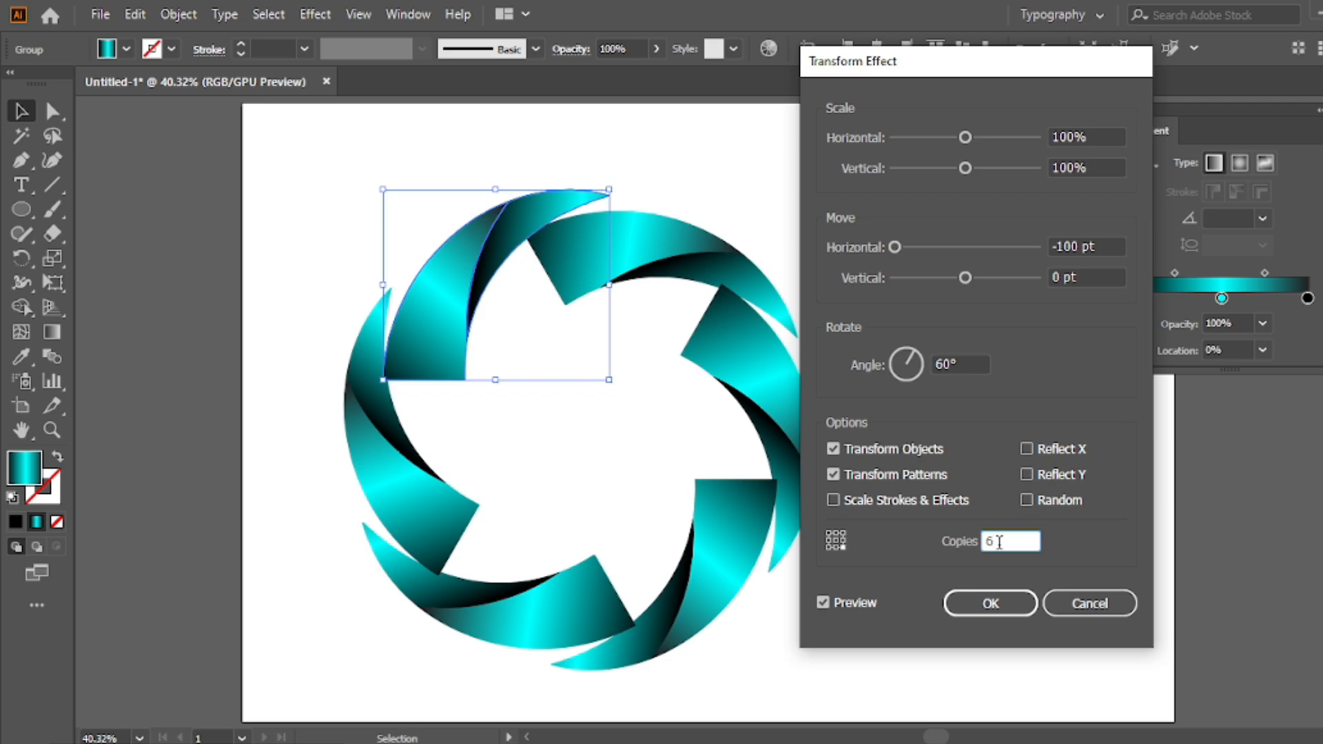
pyautogui.press('Down')
pyautogui.press('Up')
pyautogui.press('Down')
pyautogui.press('Up')
# - Increase the Transform effect's rotation angle to 62°
pyautogui.click(962, 363)
pyautogui.press('Up')
pyautogui.press('Up')
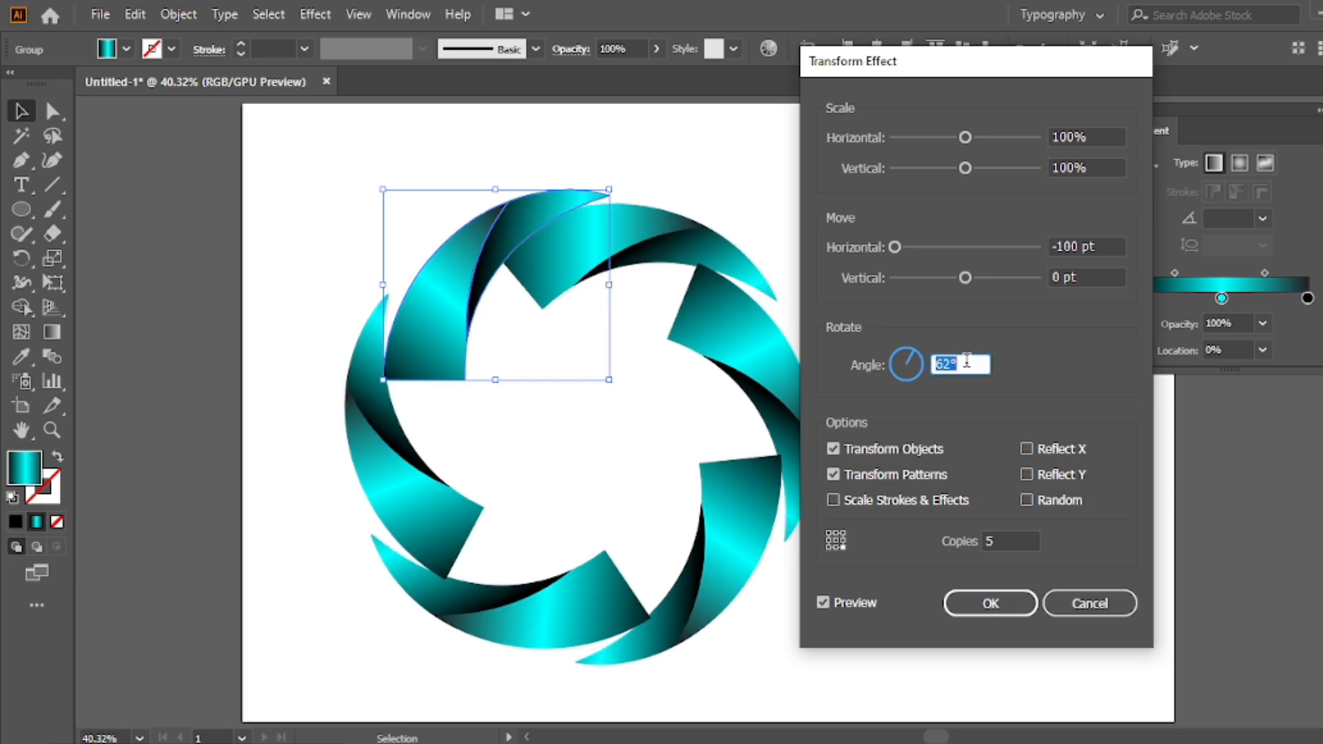
# - Try raising the Transform effect's rotation angle to 70° in the preview
pyautogui.press('Up')
pyautogui.press('Up')
pyautogui.press('Up')
pyautogui.press('Up')
pyautogui.press('Up')
pyautogui.press('Up')
pyautogui.press('Up')
pyautogui.press('Up')
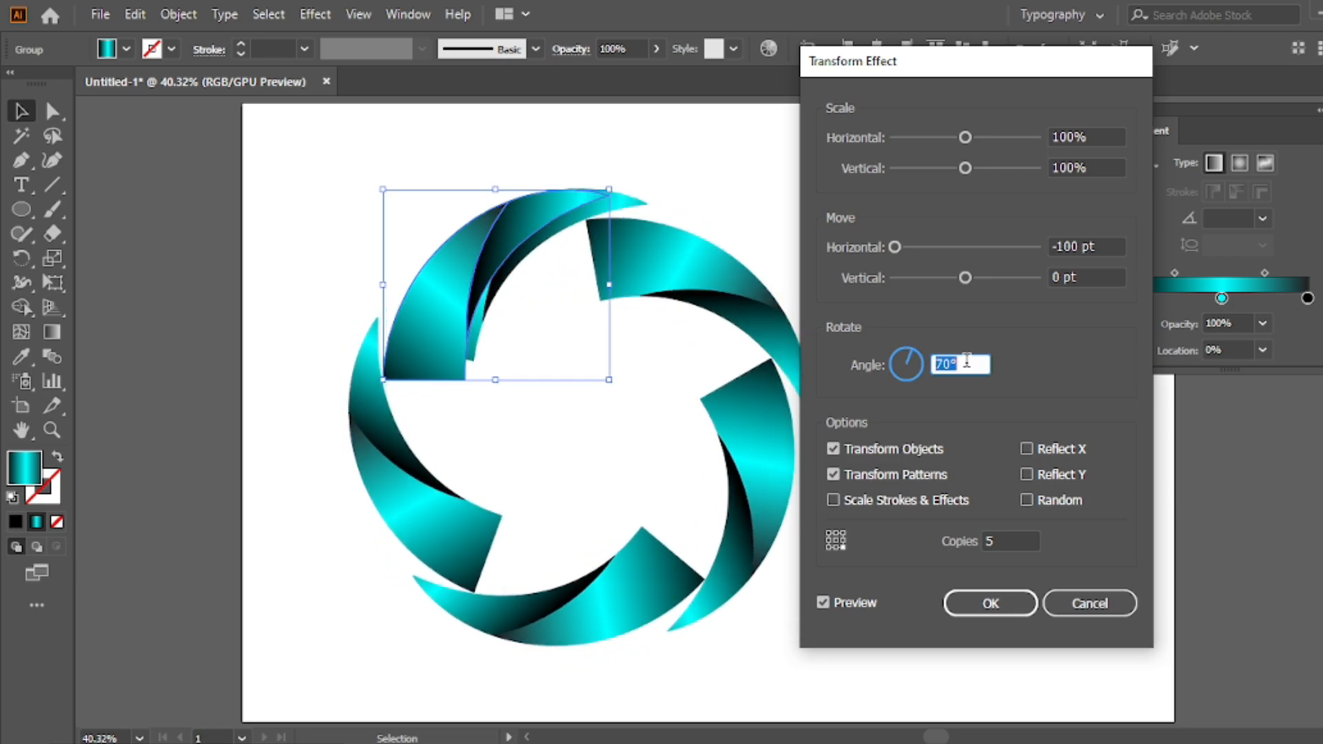
pyautogui.press('Up')
pyautogui.press('Up')
pyautogui.press('Up')
pyautogui.press('Up')
pyautogui.press('Up')
pyautogui.press('Up')
pyautogui.press('Up')
pyautogui.press('Up')
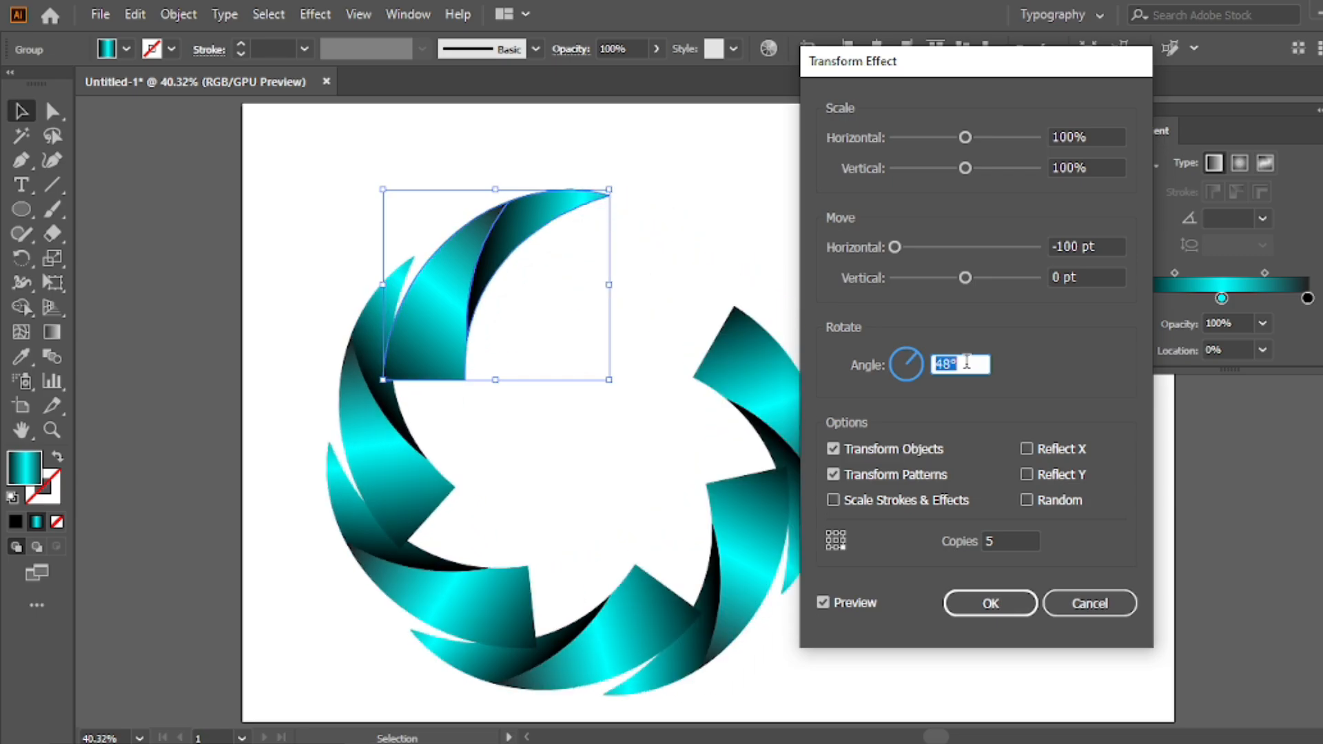
# - Lower the Transform effect's rotation angle to -60° and apply the effect
pyautogui.press('Down')
pyautogui.press('Down')
pyautogui.press('Down')
pyautogui.press('Down')
pyautogui.press('Down')
pyautogui.press('Down')
pyautogui.press('Down')
pyautogui.press('Down')
pyautogui.press('Down')
pyautogui.press('Down')
pyautogui.press('Down')
pyautogui.press('Down')
pyautogui.press('Down')
pyautogui.press('Down')
pyautogui.press('Down')
pyautogui.press('Down')
pyautogui.press('Down')
pyautogui.press('Down')
pyautogui.press('Down')
pyautogui.press('Down')
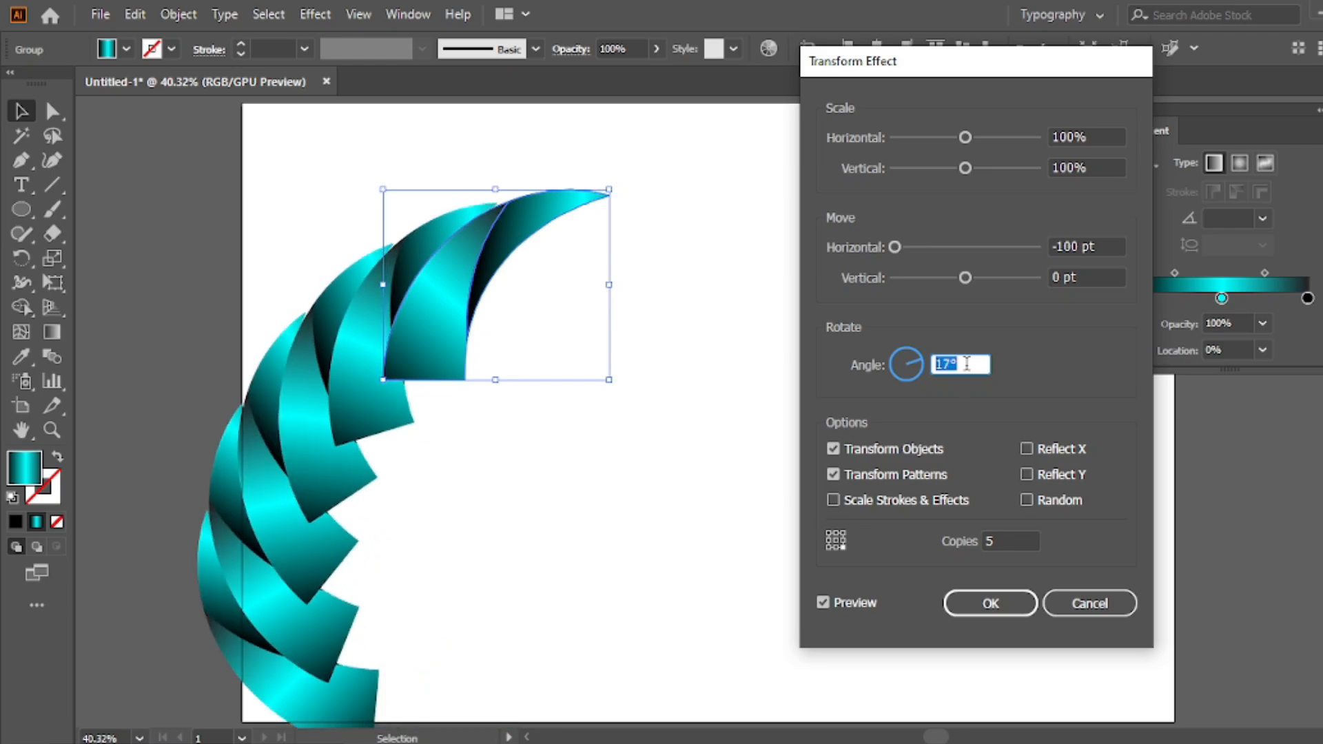
pyautogui.press('Down')
pyautogui.press('Down')
pyautogui.press('Down')
pyautogui.press('Down')
pyautogui.press('Down')
pyautogui.press('Down')
pyautogui.press('Down')
pyautogui.press('Down')
pyautogui.press('Down')
pyautogui.press('Down')
pyautogui.press('Down')
pyautogui.press('Down')
pyautogui.press('Down')
pyautogui.press('Down')
pyautogui.press('Down')
pyautogui.press('Down')
pyautogui.press('Down')
pyautogui.press('Down')
pyautogui.press('Down')
pyautogui.press('Down')
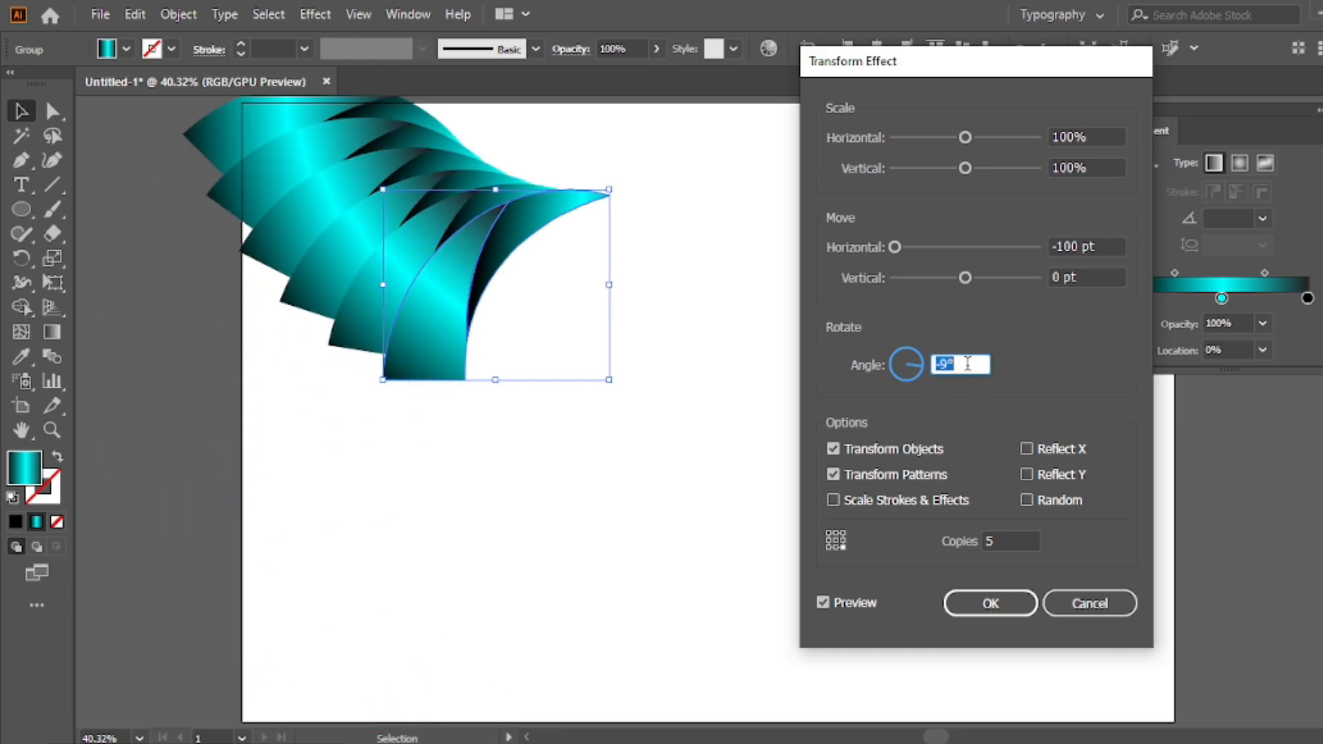
pyautogui.press('Down')
pyautogui.press('Down')
pyautogui.press('Down')
pyautogui.press('Down')
pyautogui.press('Down')
pyautogui.press('Down')
pyautogui.press('Down')
pyautogui.press('Down')
pyautogui.press('Down')
pyautogui.press('Down')
pyautogui.press('Down')
pyautogui.press('Down')
pyautogui.press('Down')
pyautogui.press('Down')
pyautogui.press('Down')
pyautogui.press('Down')
pyautogui.press('Down')
pyautogui.press('Down')
pyautogui.press('Down')
pyautogui.press('Down')
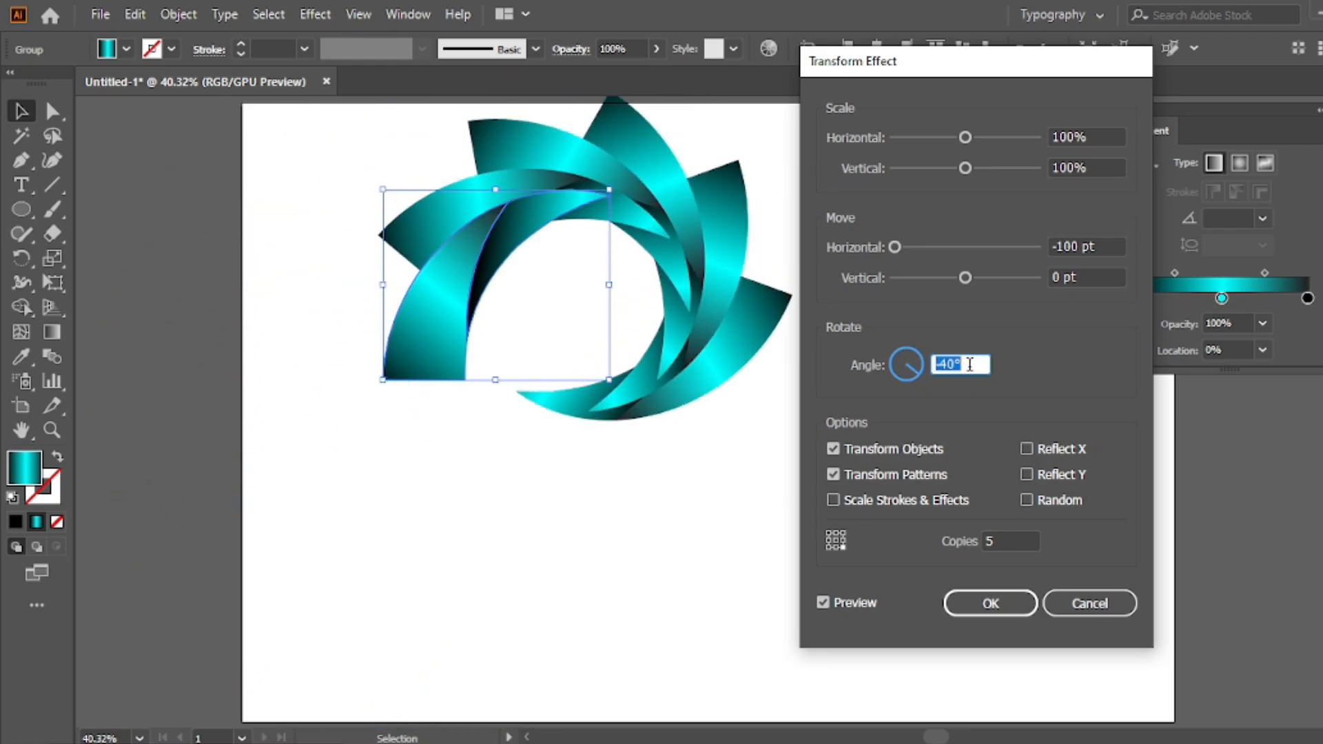
pyautogui.press('Down')
pyautogui.press('Down')
pyautogui.press('Down')
pyautogui.press('Down')
pyautogui.press('Down')
pyautogui.press('Down')
pyautogui.press('Down')
pyautogui.press('Down')
pyautogui.press('Down')
pyautogui.press('Down')
pyautogui.press('Down')
pyautogui.press('Down')
pyautogui.press('Down')
pyautogui.press('Down')
pyautogui.press('Down')
pyautogui.press('Down')
pyautogui.press('Down')
pyautogui.press('Down')
pyautogui.press('Down')
pyautogui.press('Down')
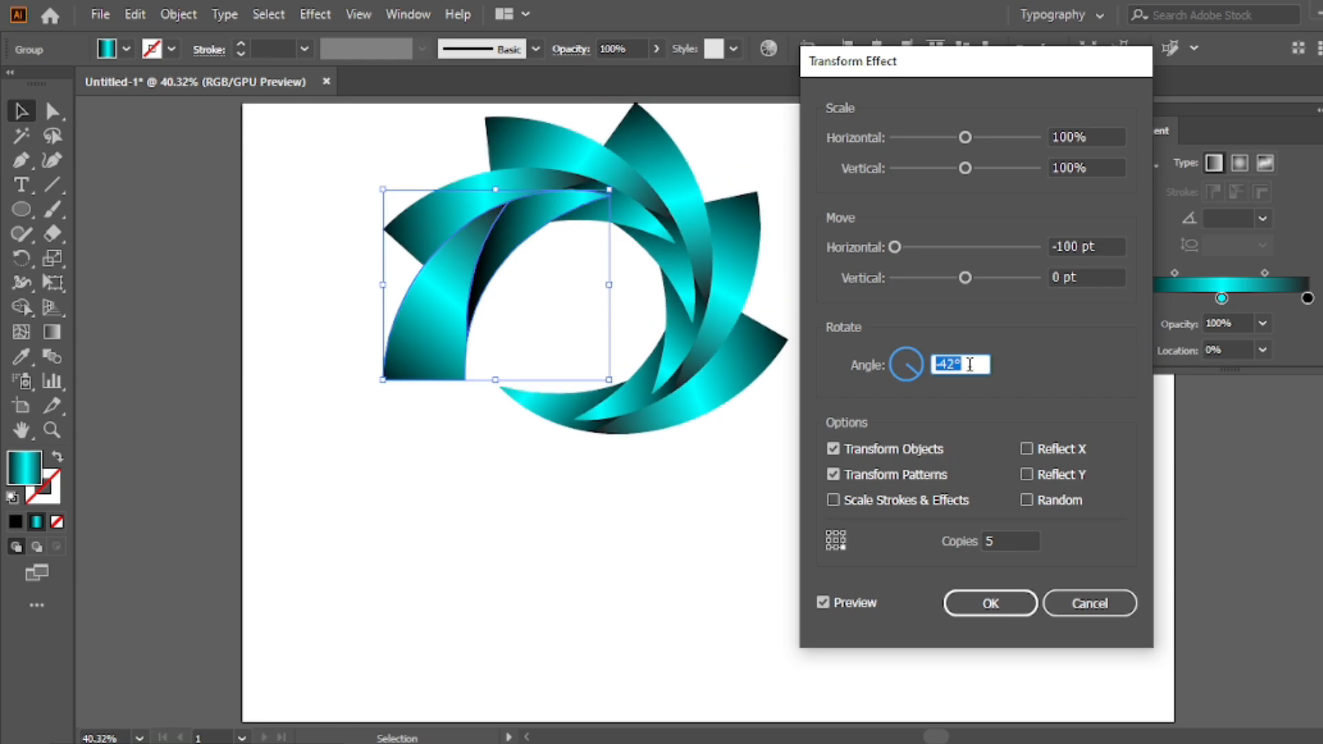
pyautogui.press('Down')
pyautogui.press('Down')
pyautogui.press('Down')
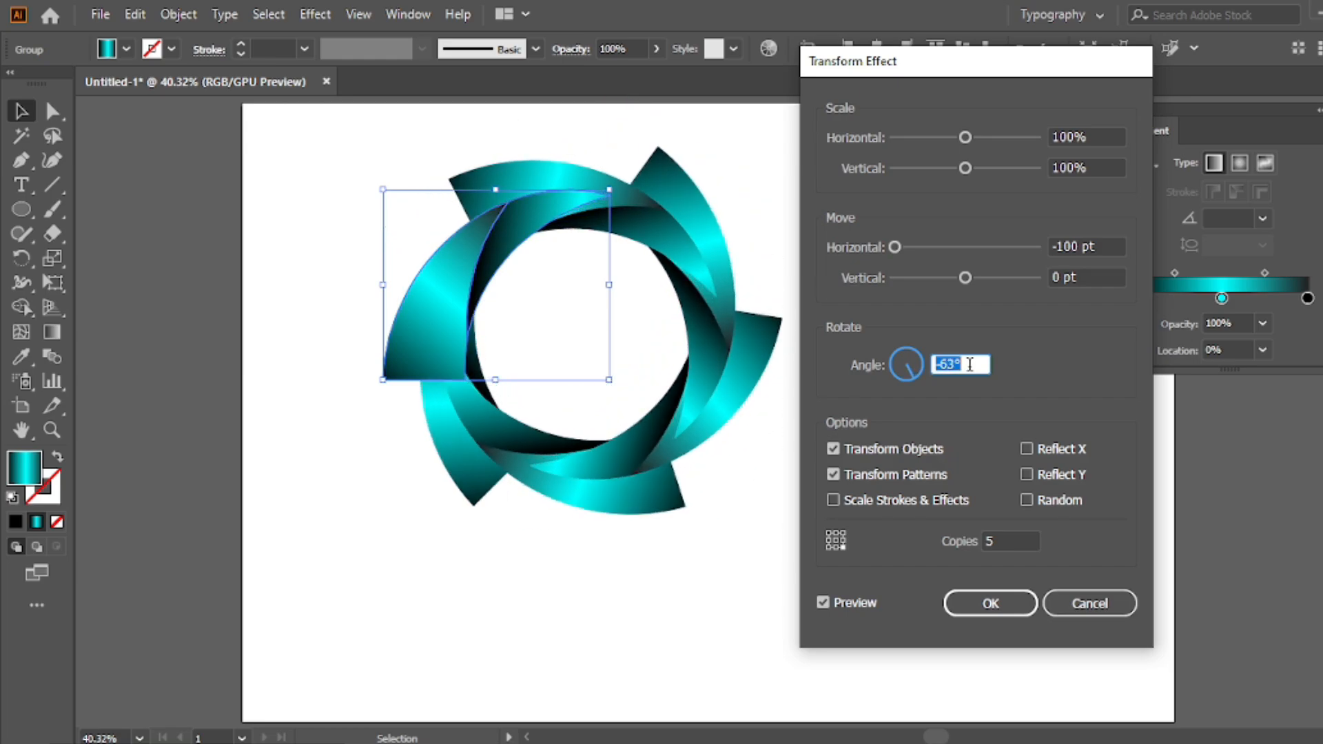
pyautogui.press('Up')
pyautogui.press('Up')
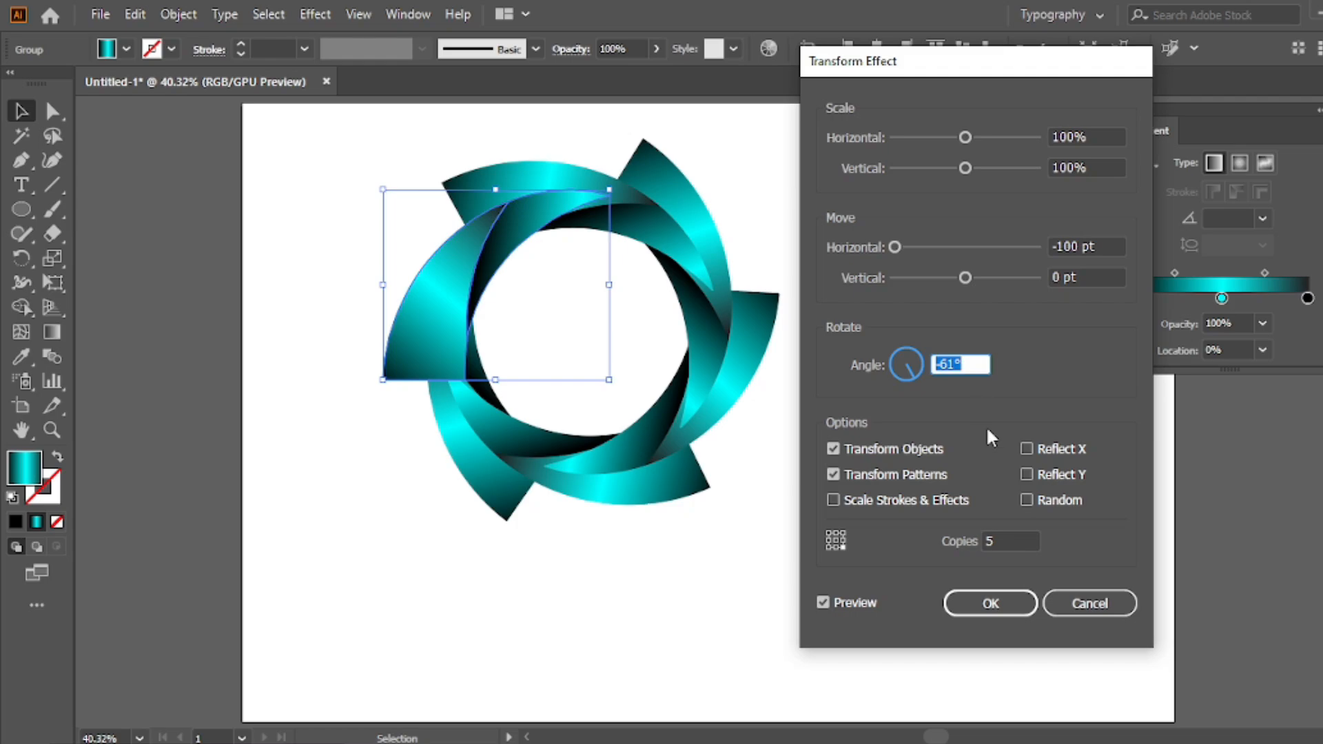
pyautogui.press('Down')
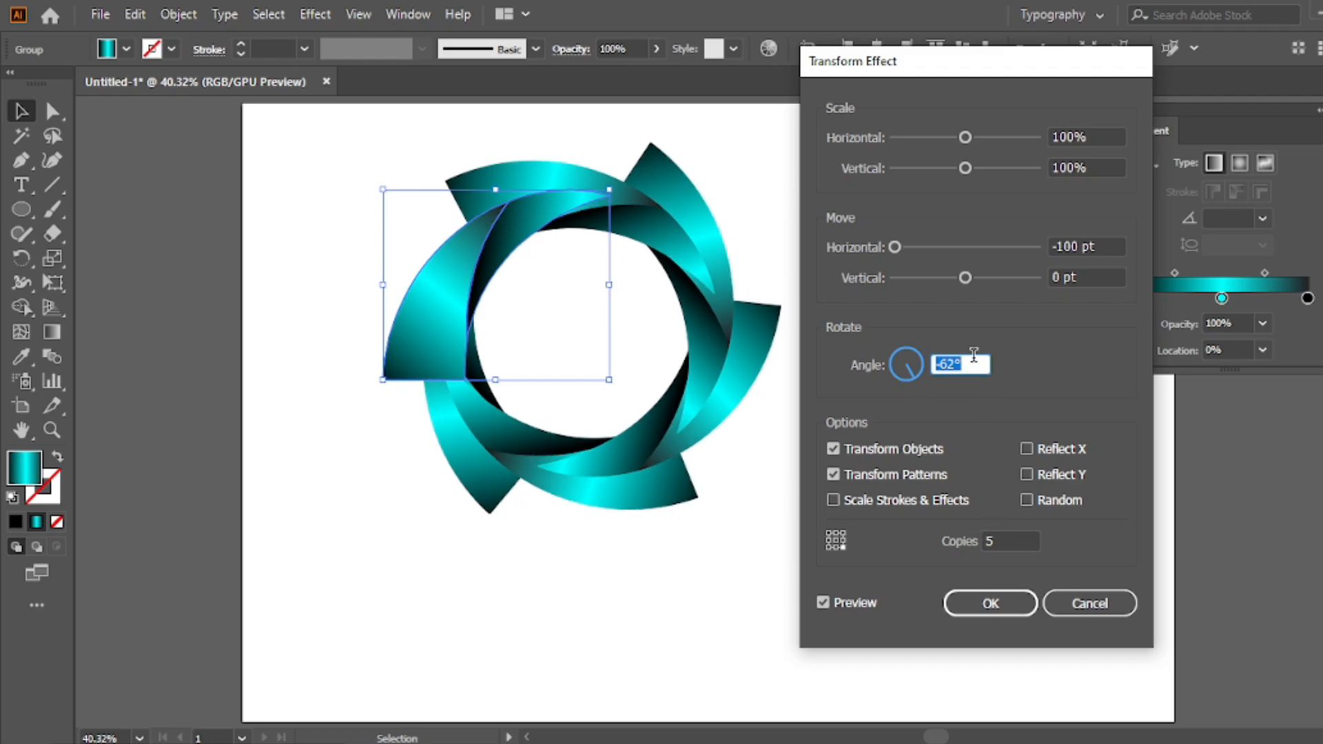
pyautogui.press('Up')
pyautogui.press('Up')
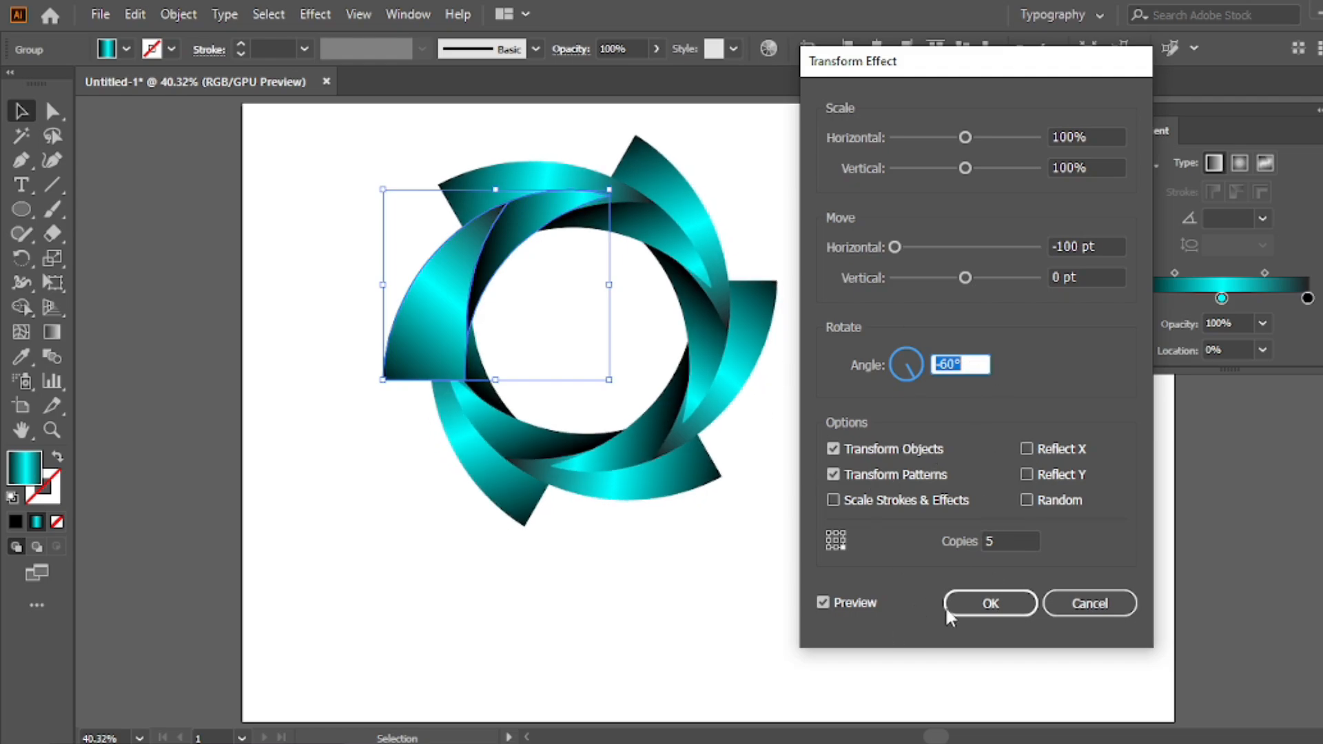
pyautogui.click(975, 598)
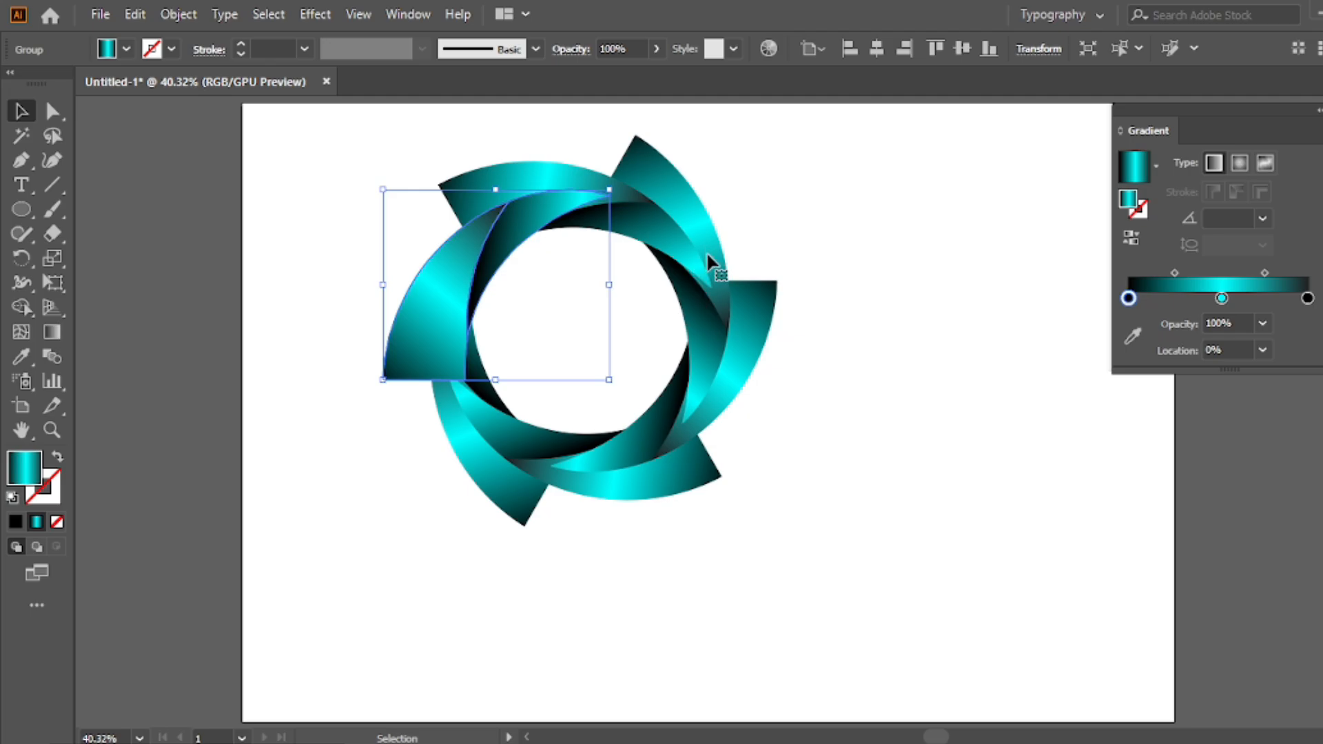
# - Select the ring group and expand its appearance
pyautogui.click(746, 185)
pyautogui.click(467, 314)
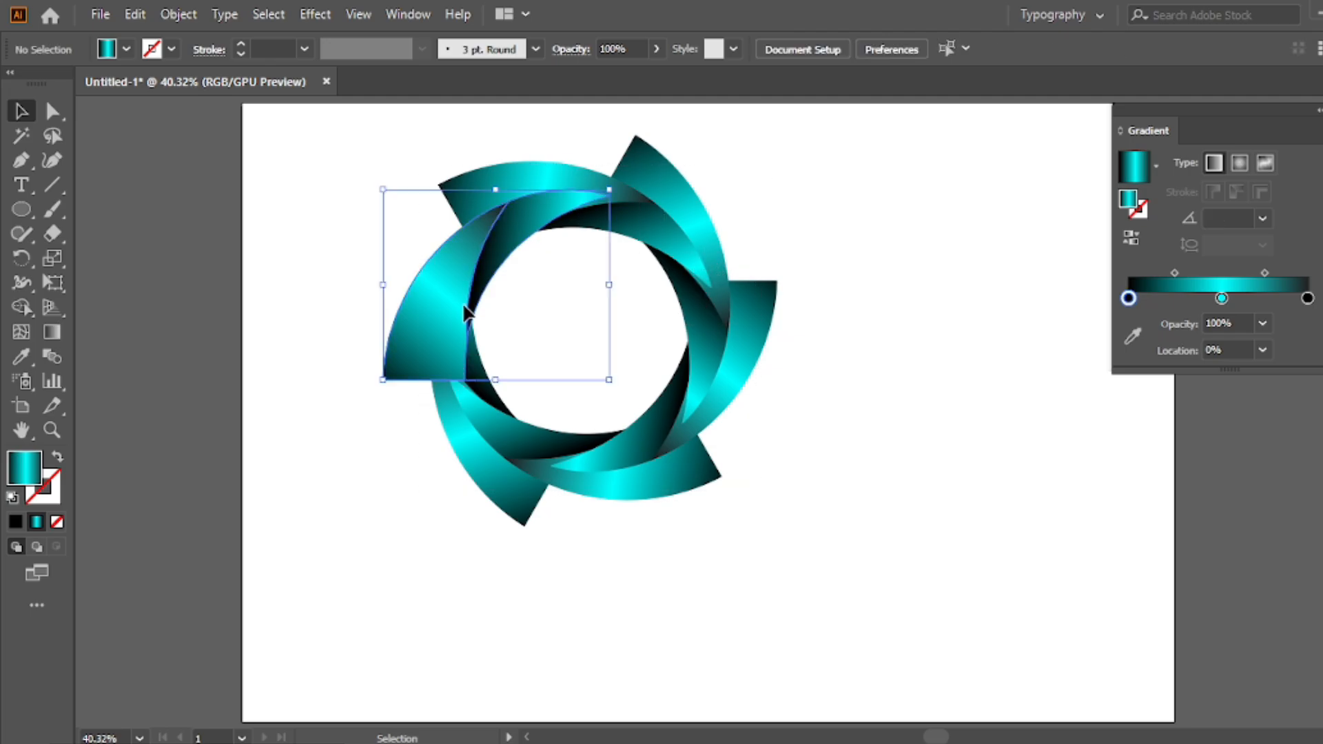
pyautogui.click(180, 15)
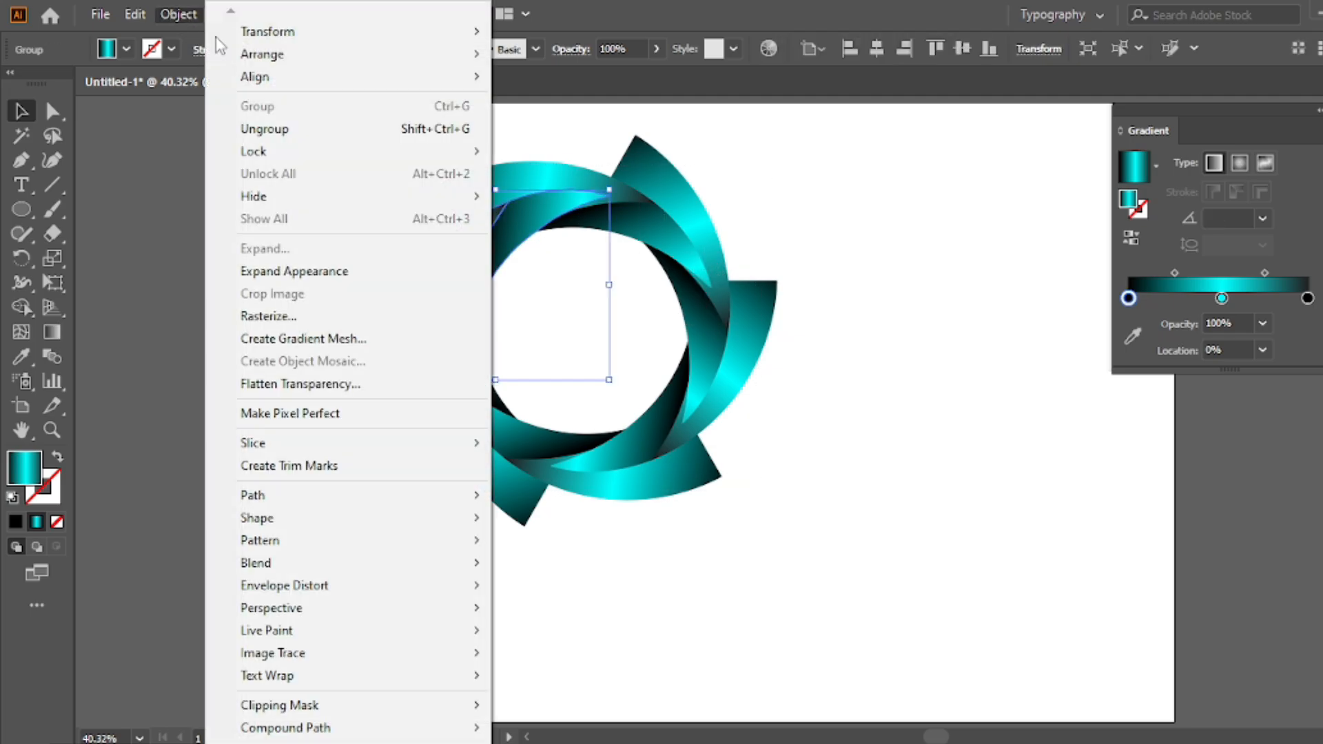
pyautogui.click(328, 272)
# - Move the expanded ring to the middle of the artboard and enlarge it slightly from its centre
pyautogui.moveTo(602, 195); pyautogui.dragTo(661, 309)
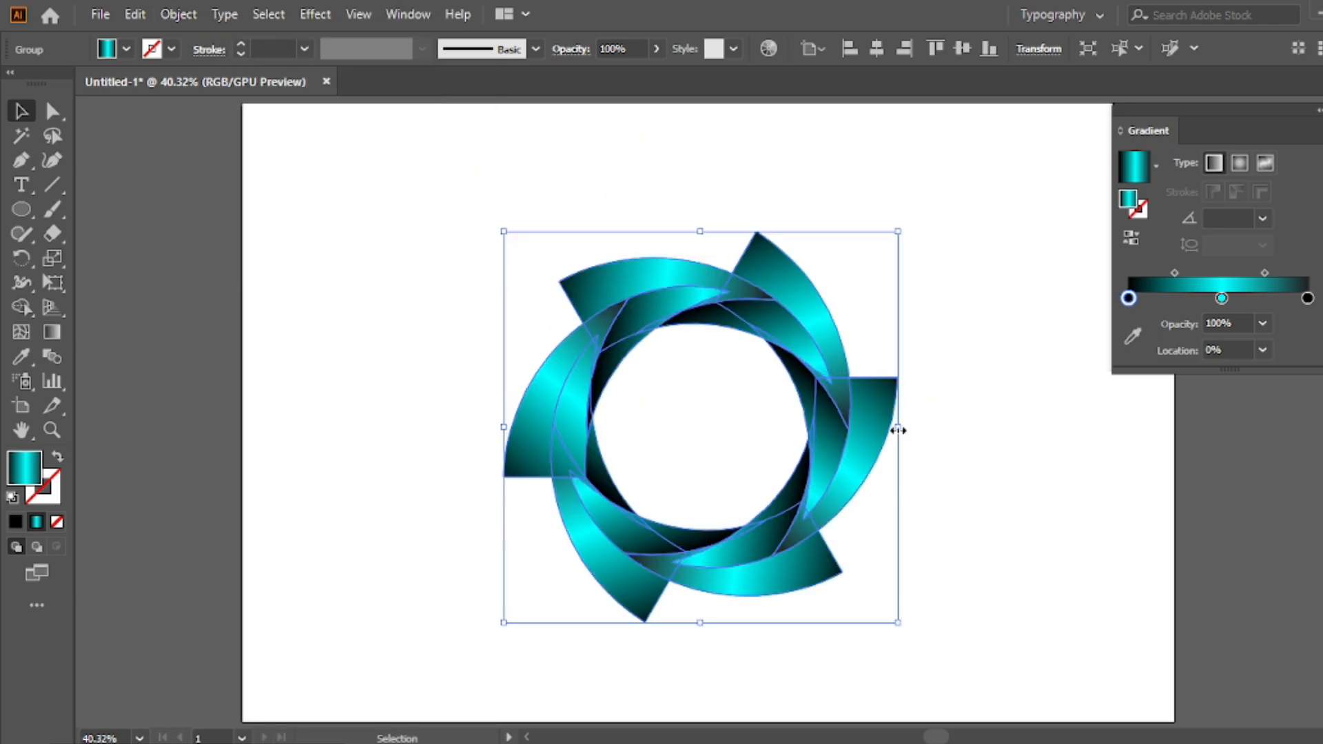
pyautogui.moveTo(898, 430); pyautogui.dragTo(907, 431)
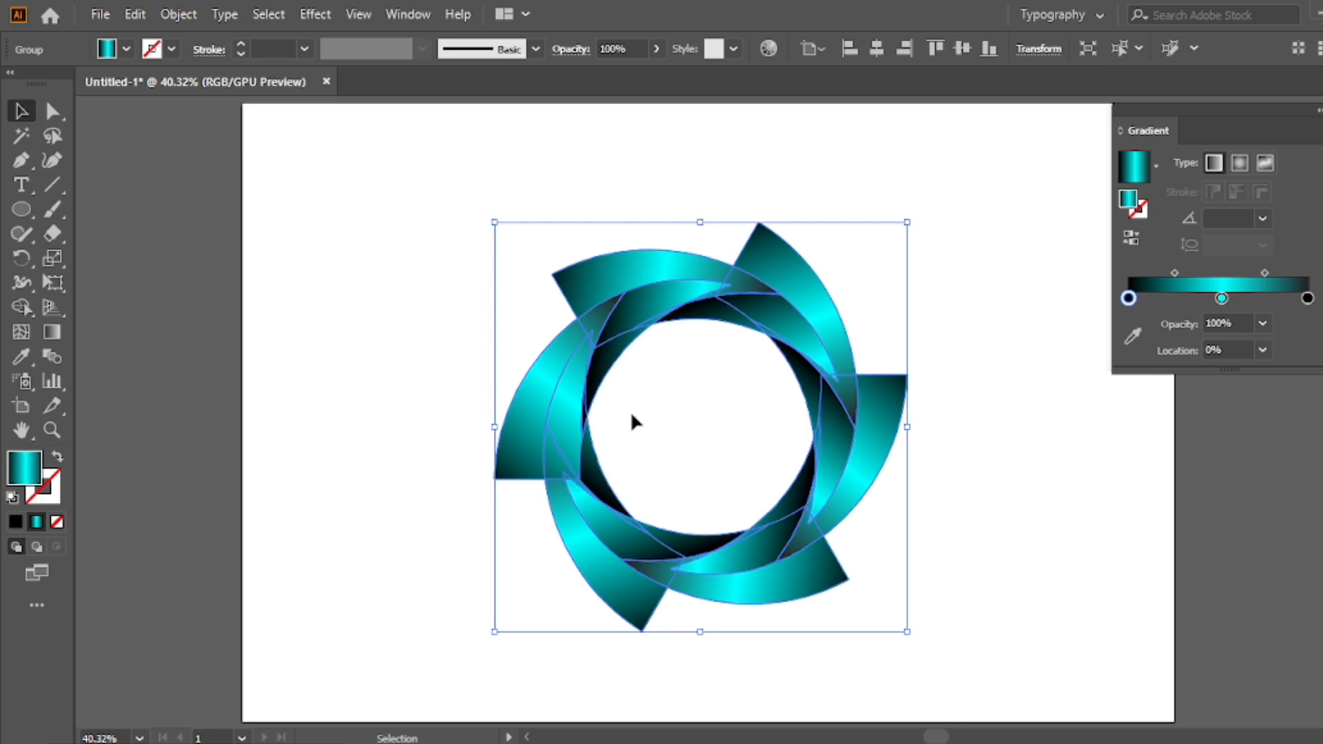
# - Close the gradient settings and move the ring slightly upward on the artboard
pyautogui.click(1317, 115)
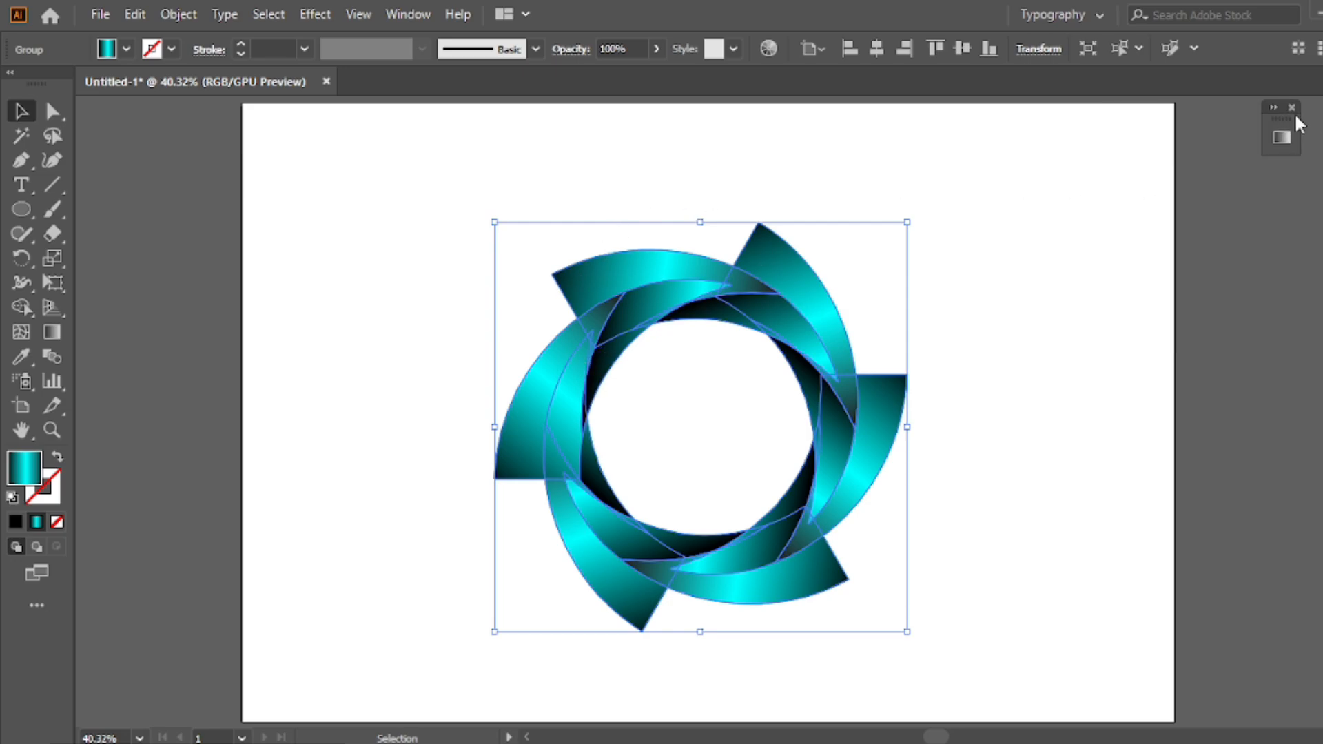
pyautogui.click(1291, 117)
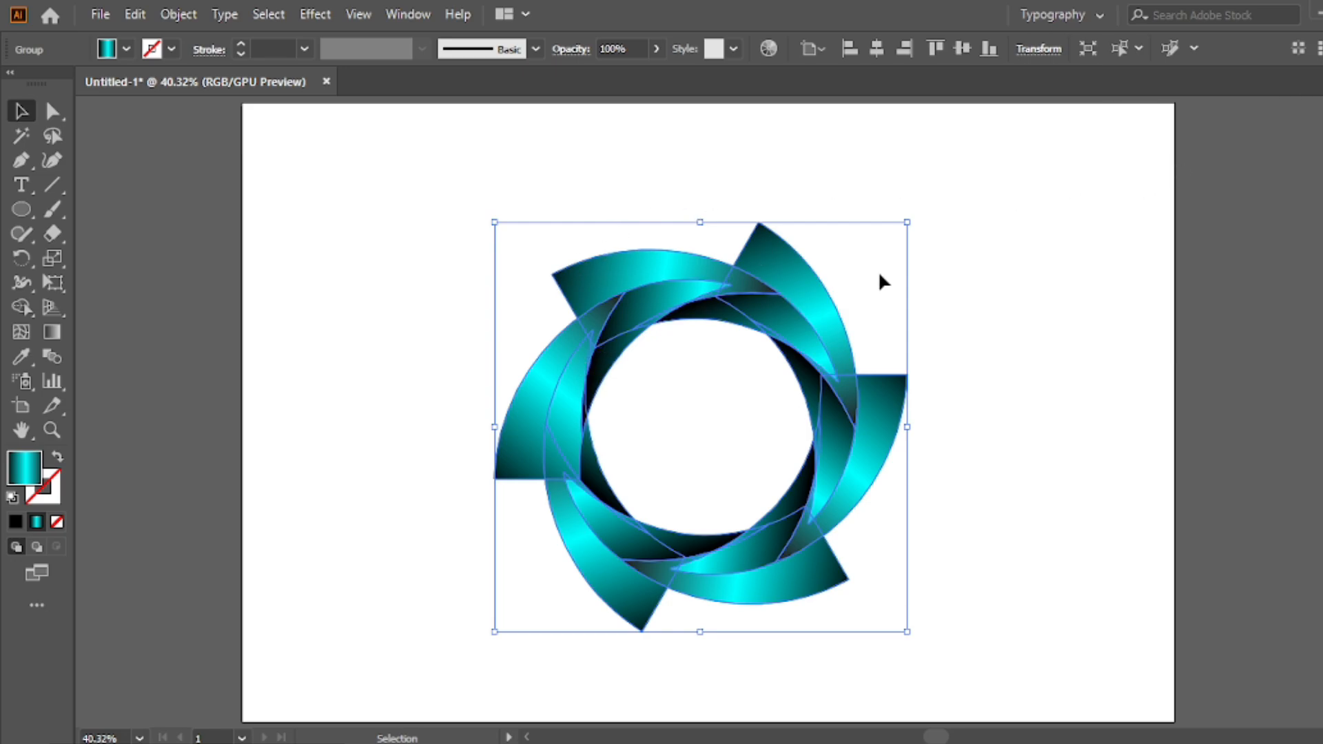
pyautogui.moveTo(808, 276); pyautogui.dragTo(809, 265)
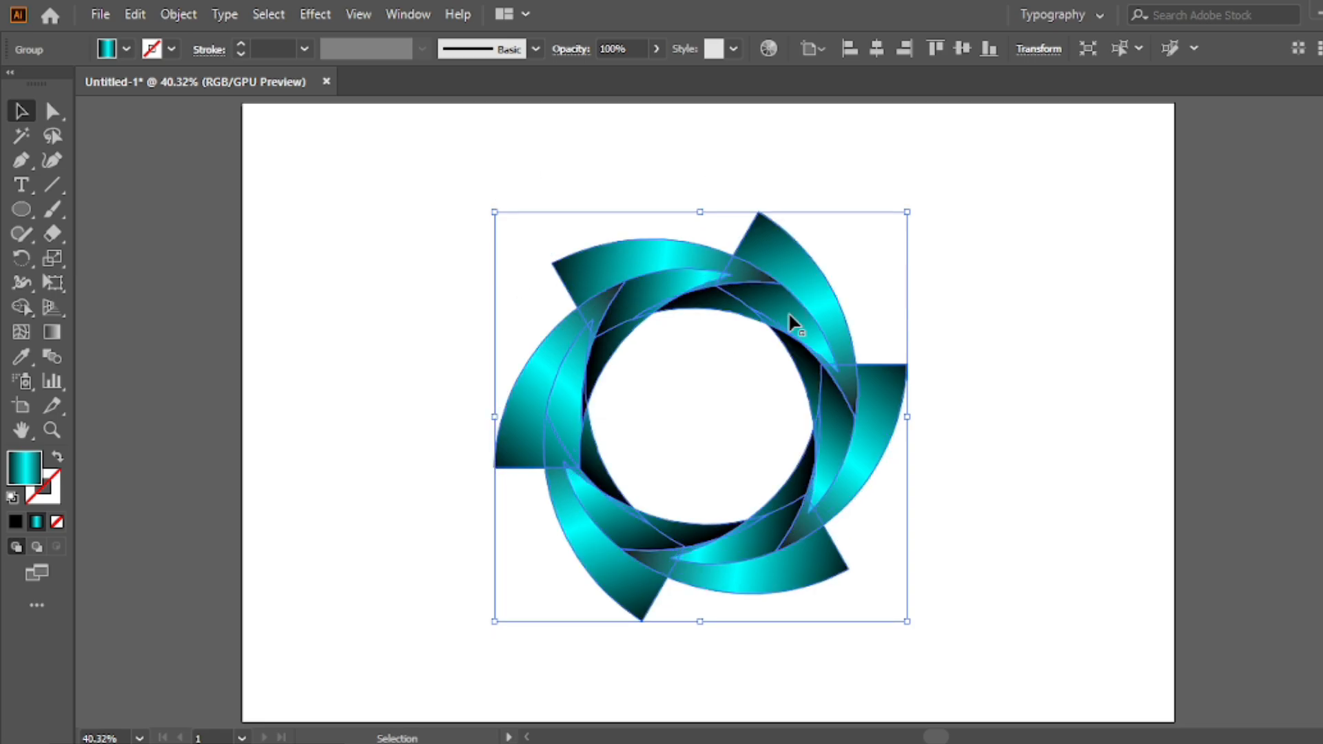
pyautogui.rightClick(640, 181)
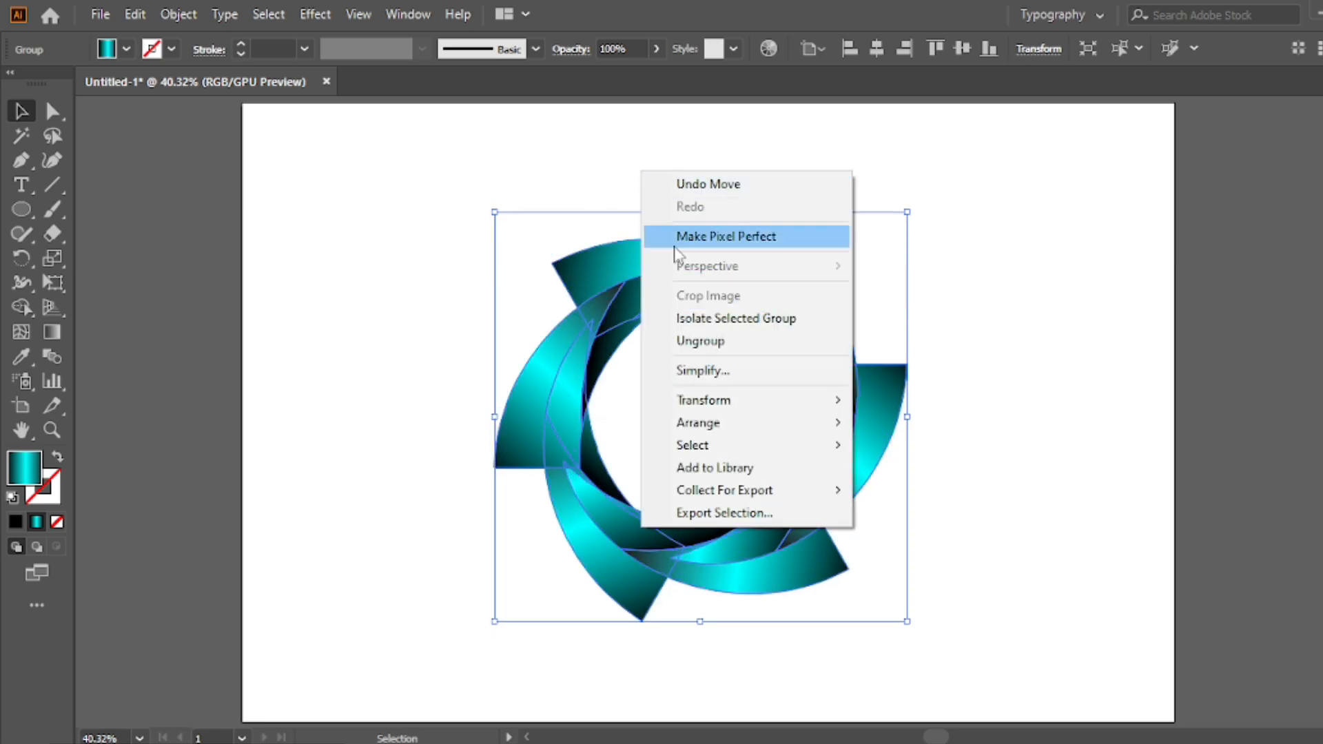
pyautogui.click(482, 178)
pyautogui.click(602, 269)
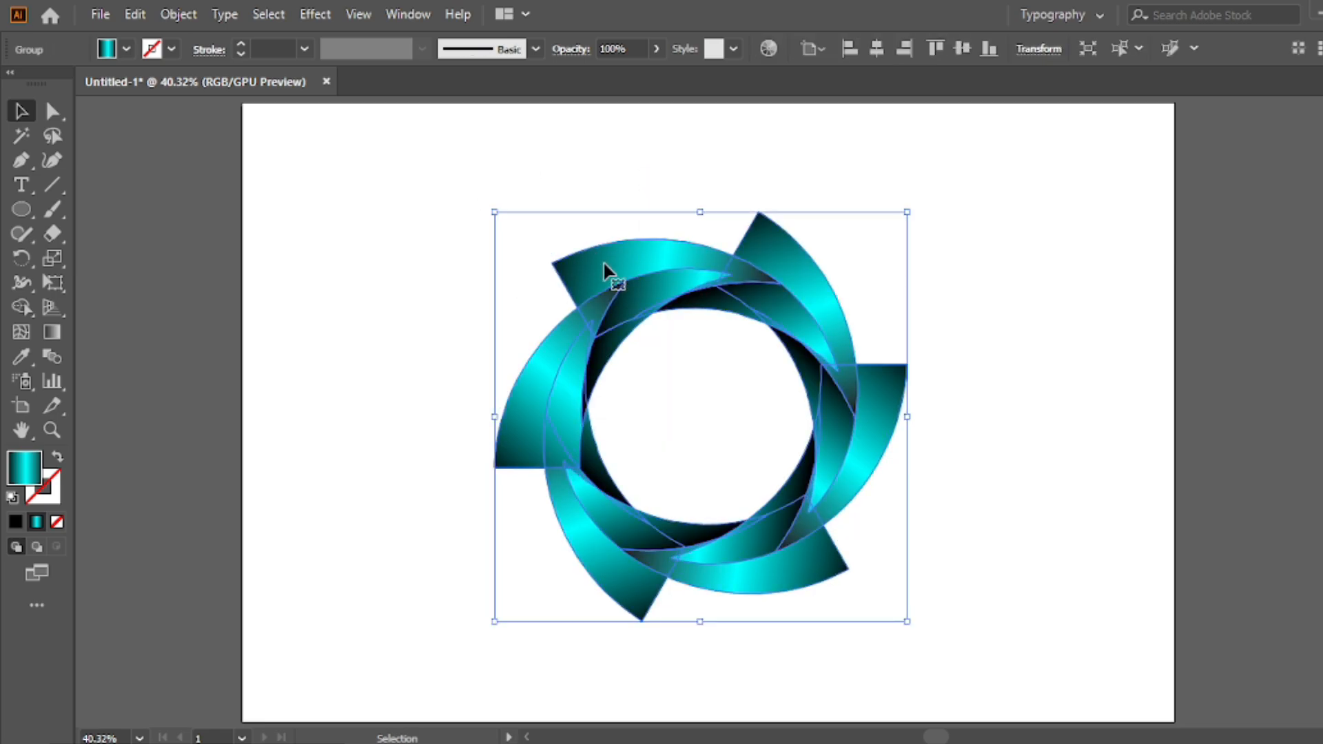
pyautogui.click(679, 148)
pyautogui.click(644, 271)
# - Move the ring straight up to the artboard's upper edge
pyautogui.moveTo(645, 262); pyautogui.dragTo(645, 161)
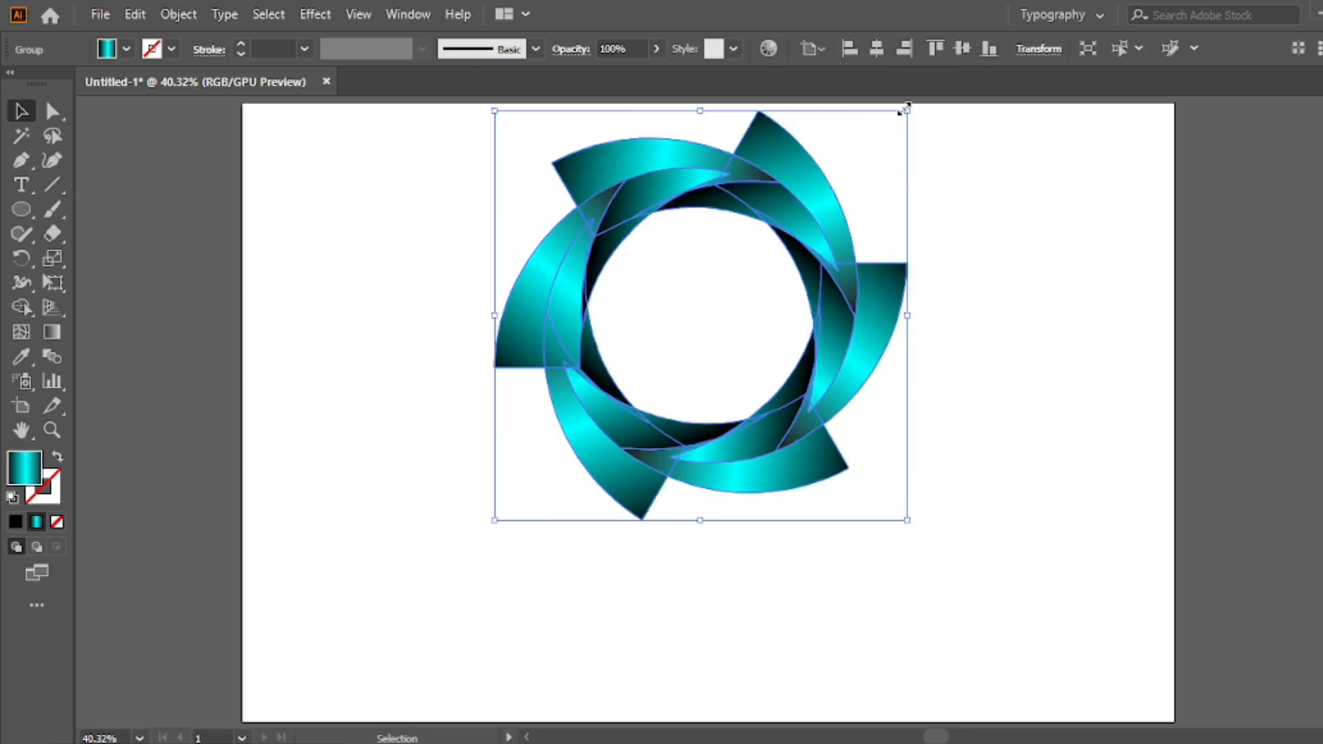
pyautogui.scroll(-2, 743, 238)
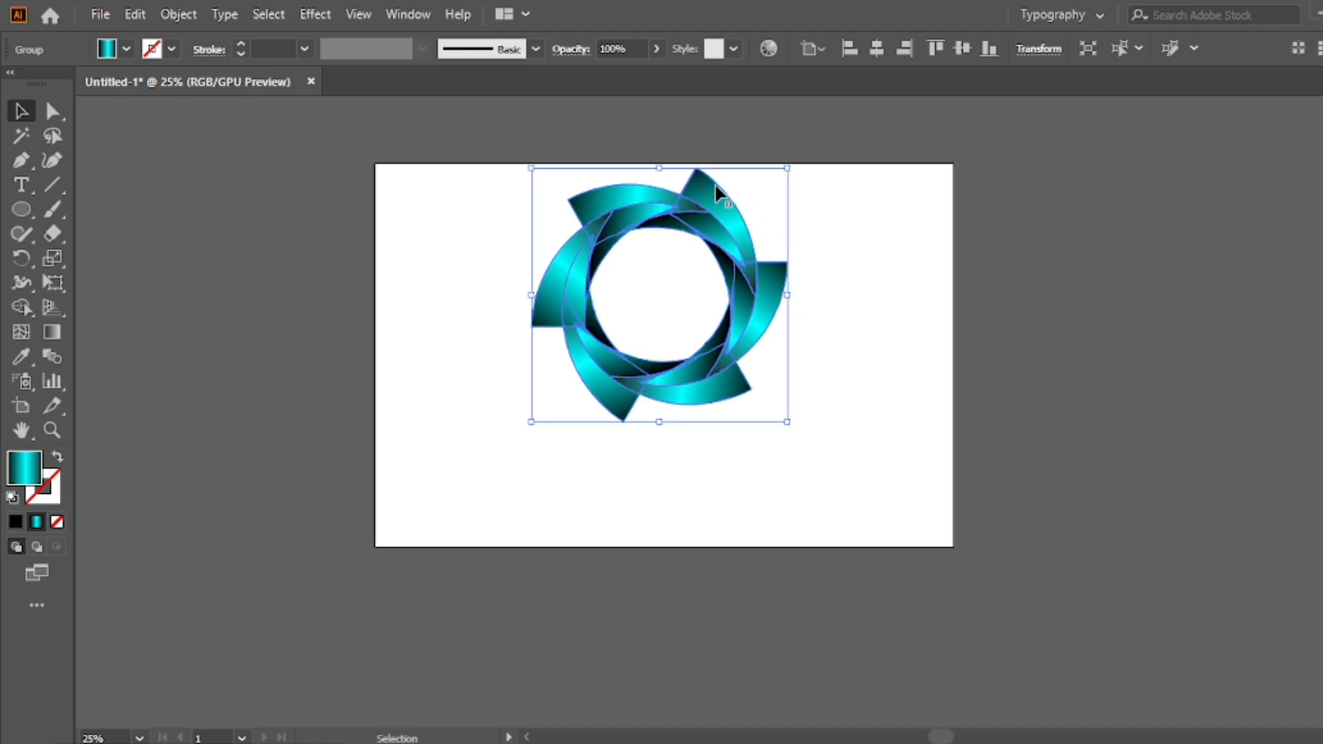
pyautogui.moveTo(795, 171); pyautogui.dragTo(755, 201)
pyautogui.press('a')
pyautogui.hotkey('ctrl', 'z')
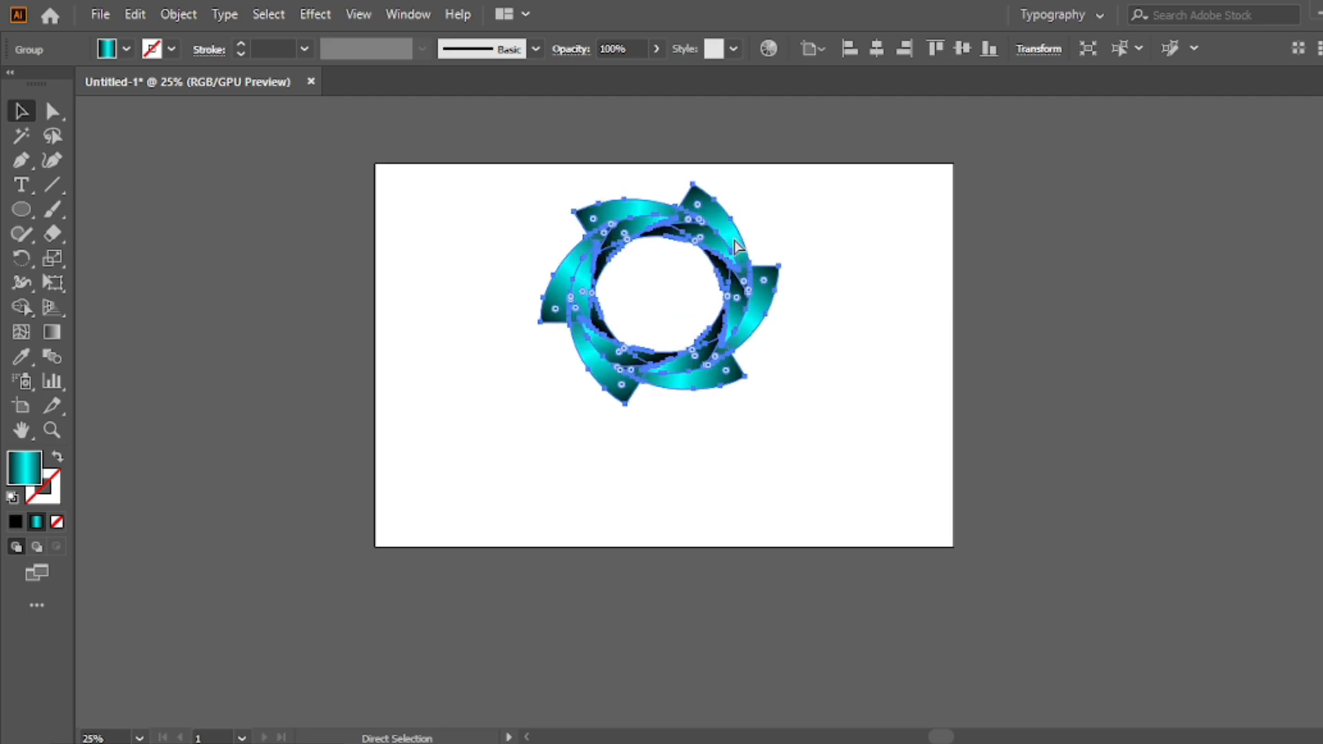
# - Scale the ring down proportionally about its centre and shift it up near the artboard's upper edge
pyautogui.press('v')
pyautogui.moveTo(789, 169); pyautogui.dragTo(763, 187)
pyautogui.moveTo(722, 242); pyautogui.dragTo(717, 236)
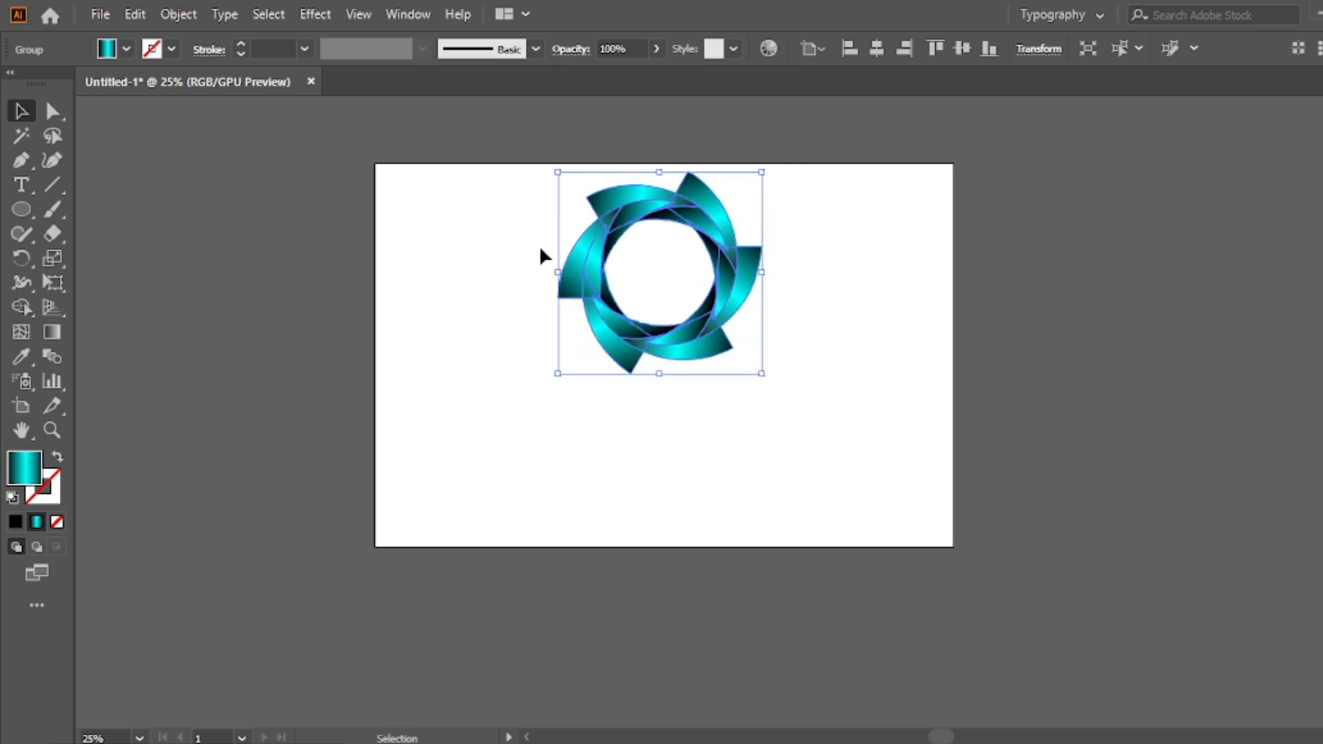
# - Create a copy of the ring reflected across the horizontal axis and place it directly below the original
pyautogui.rightClick(534, 228)
pyautogui.click(526, 217)
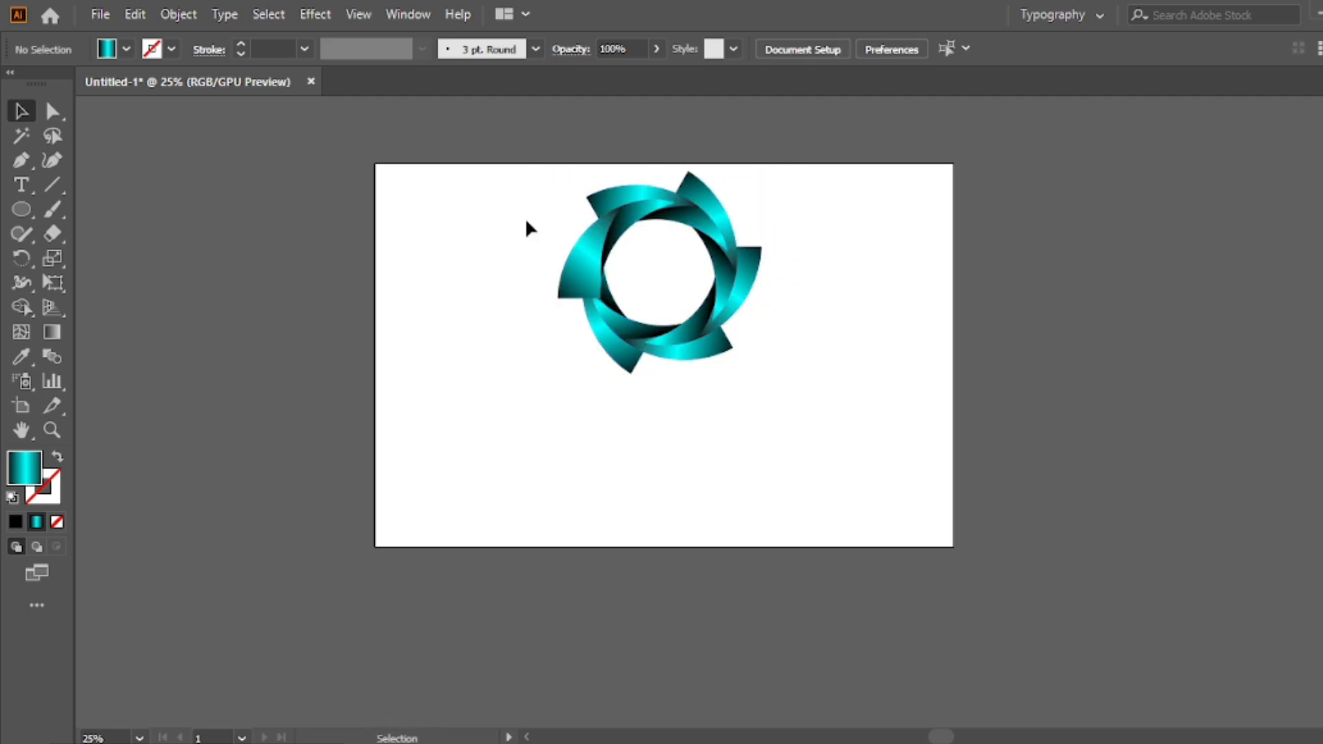
pyautogui.click(576, 219)
pyautogui.rightClick(518, 164)
pyautogui.moveTo(683, 404)
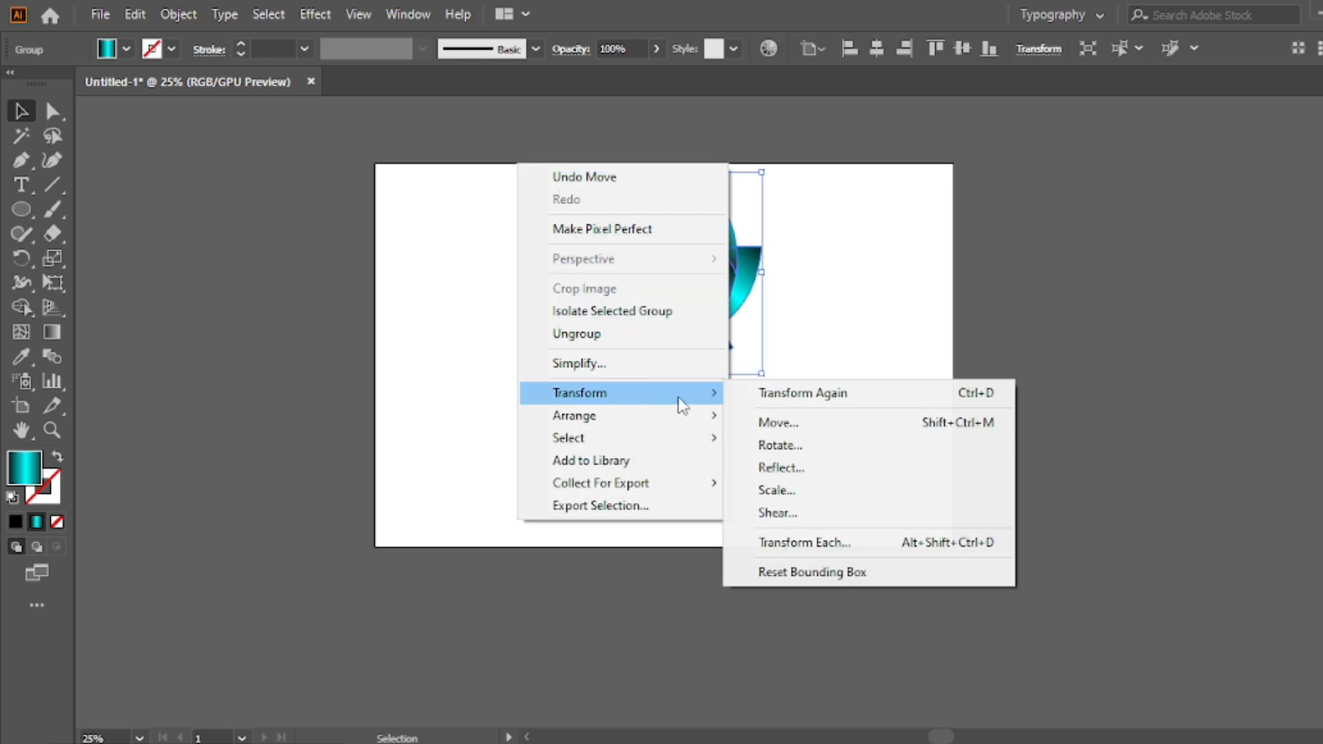
pyautogui.click(821, 469)
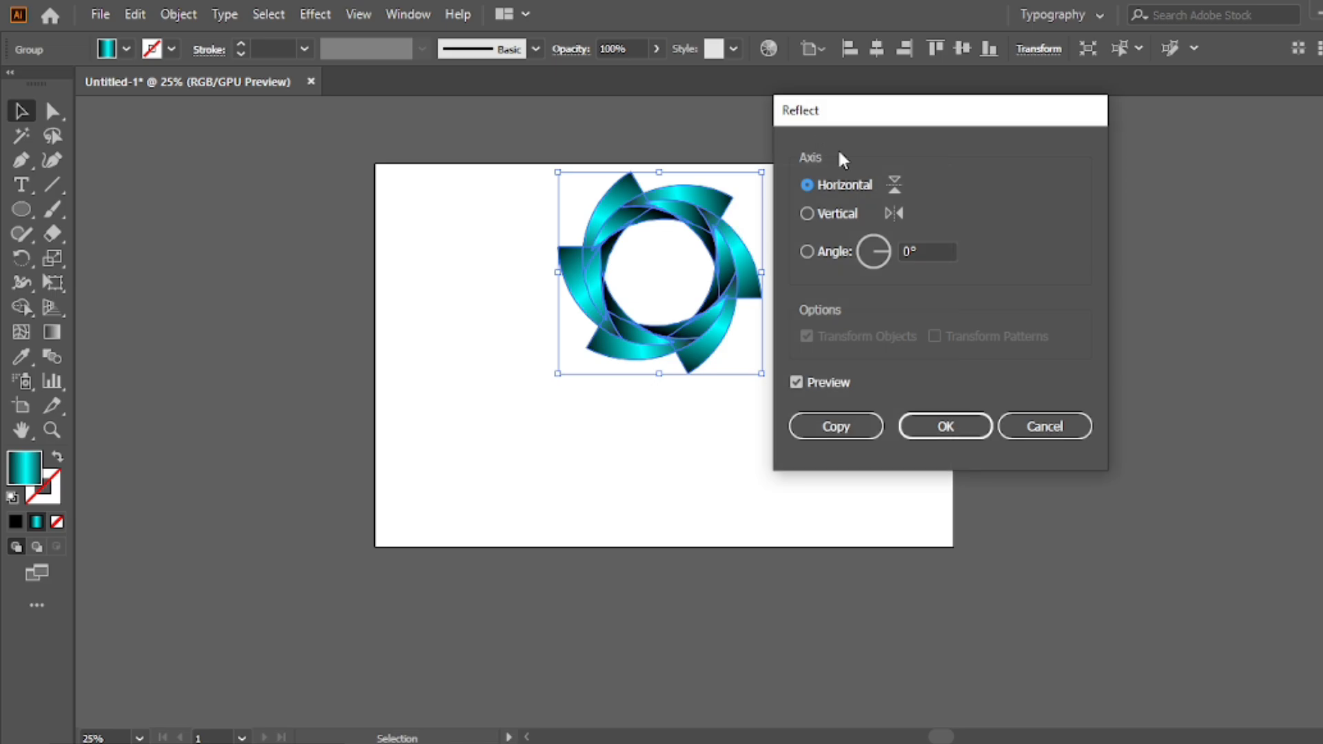
pyautogui.click(797, 380)
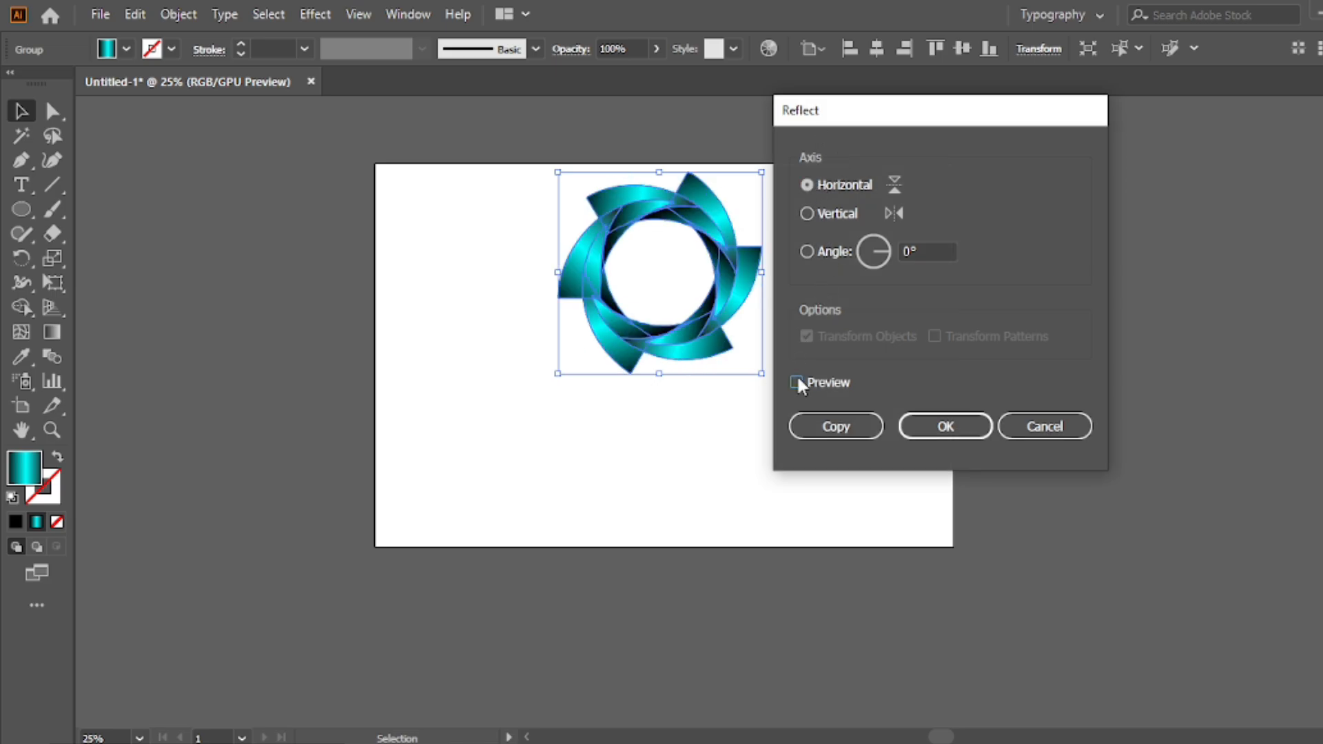
pyautogui.click(797, 380)
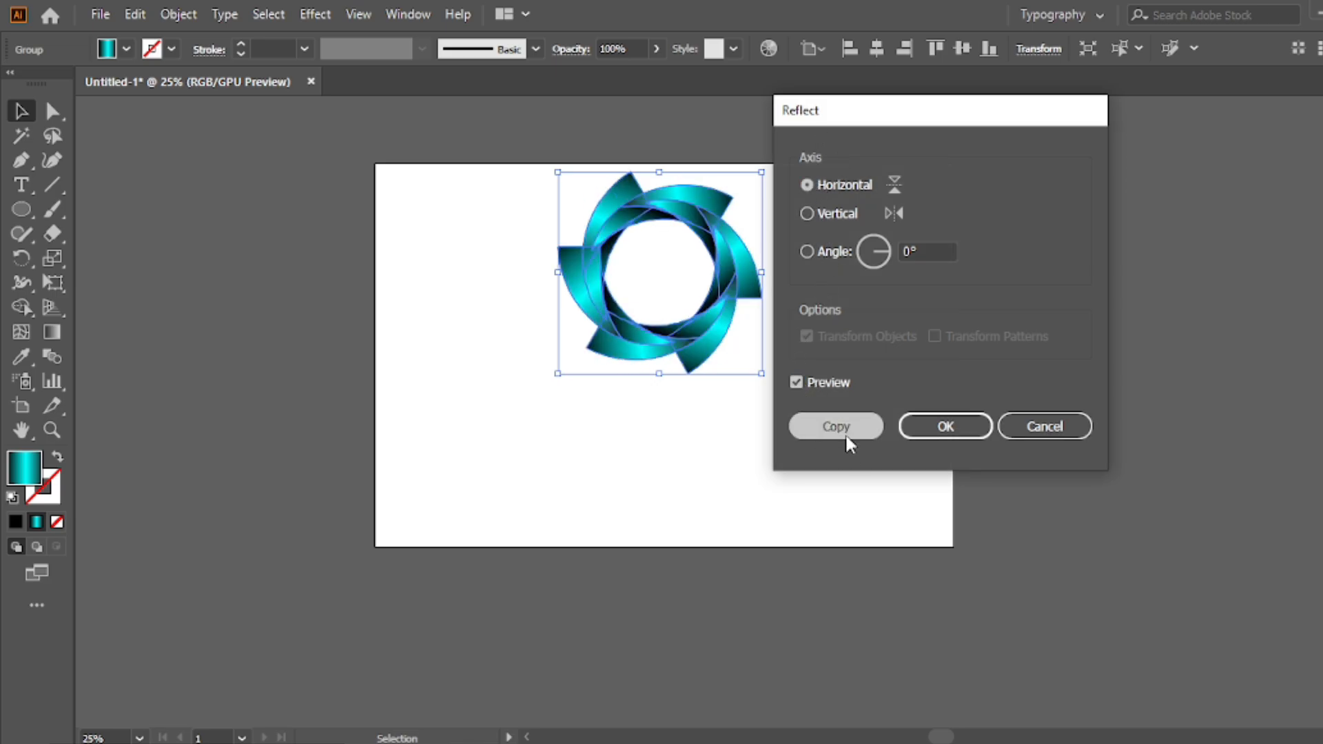
pyautogui.click(845, 432)
pyautogui.moveTo(725, 280); pyautogui.dragTo(736, 480)
pyautogui.click(805, 391)
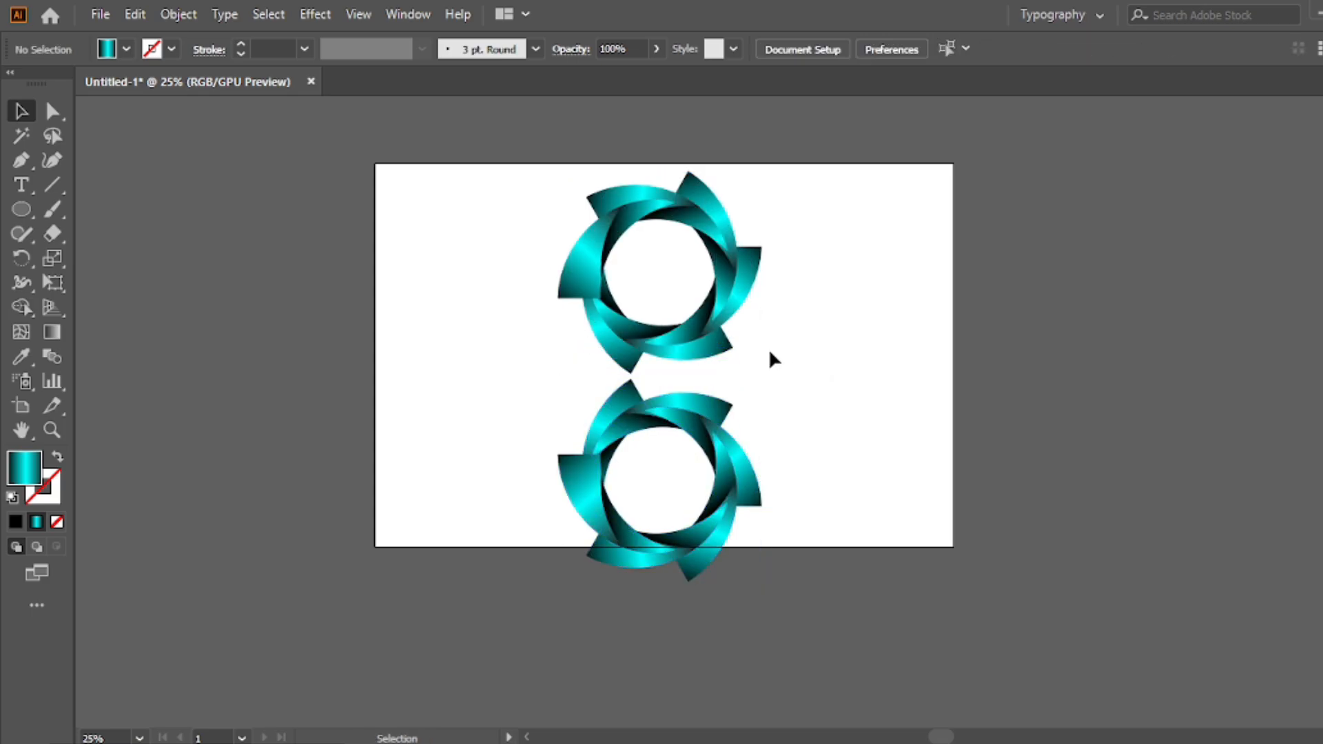
# - Draw a rectangle that completely covers the reflected lower ring
pyautogui.click(689, 434)
pyautogui.click(21, 209)
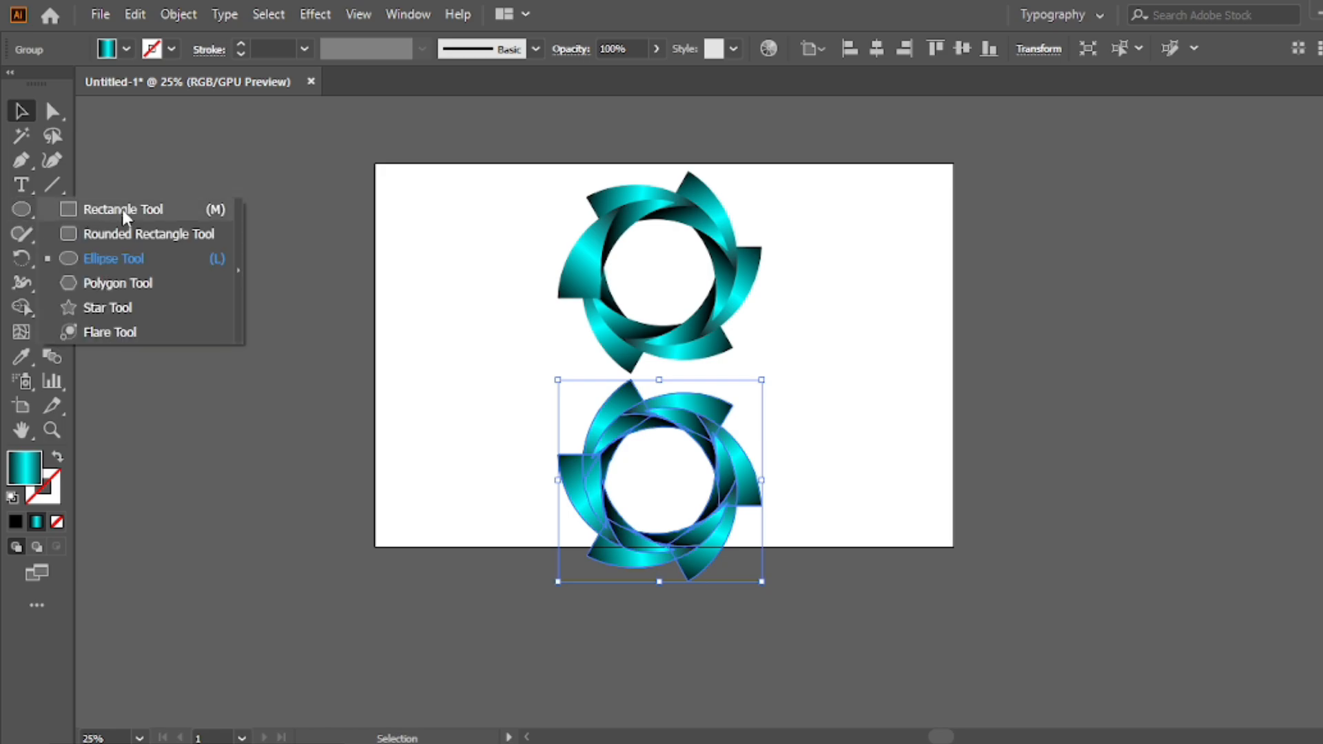
pyautogui.click(124, 212)
pyautogui.moveTo(512, 380); pyautogui.dragTo(797, 618)
pyautogui.press('v')
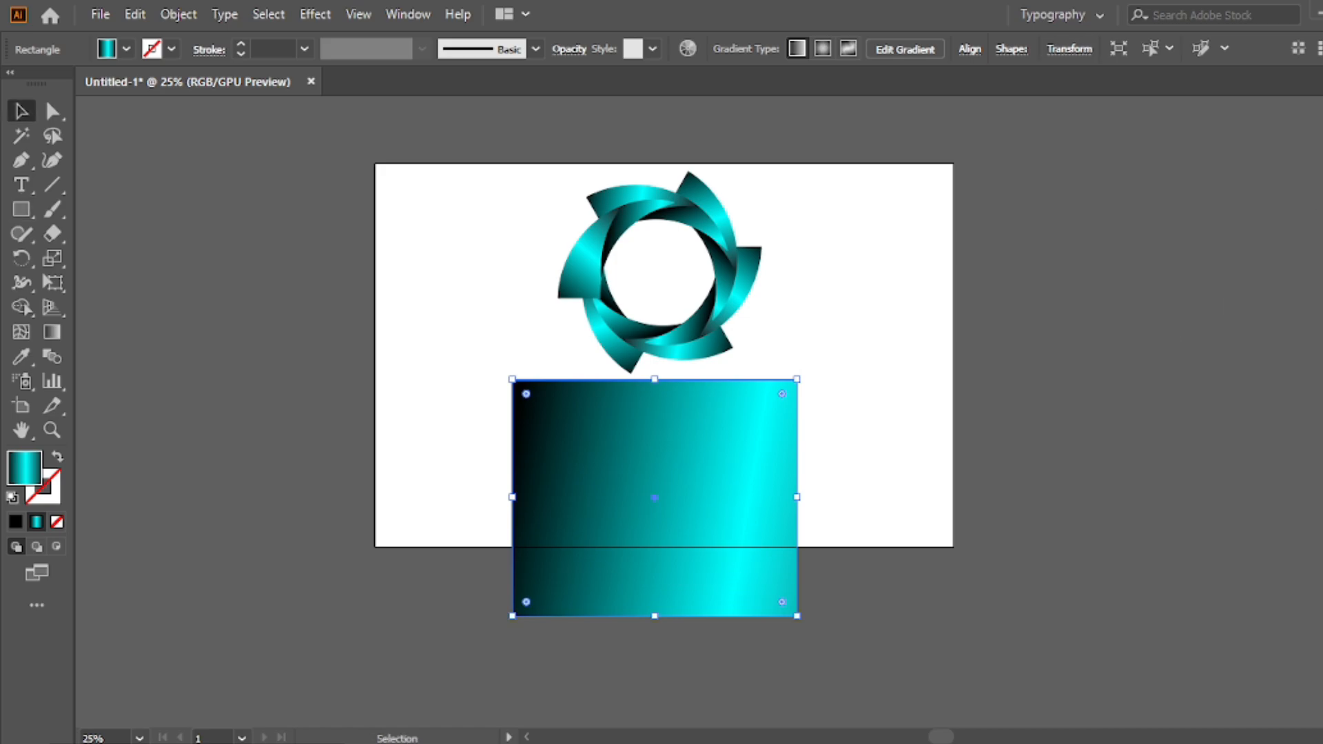
# - Fill the rectangle with the White, Black gradient preset
pyautogui.click(1321, 137)
pyautogui.click(1167, 132)
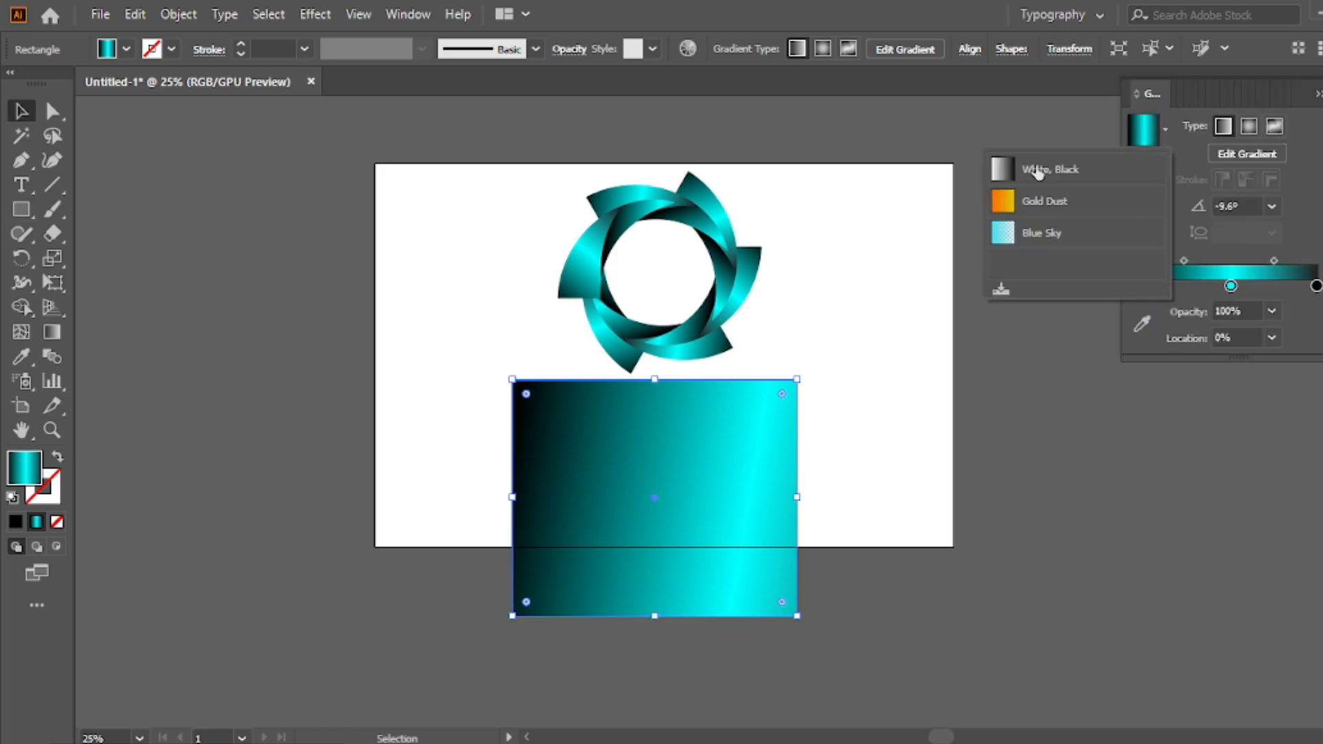
pyautogui.click(1047, 171)
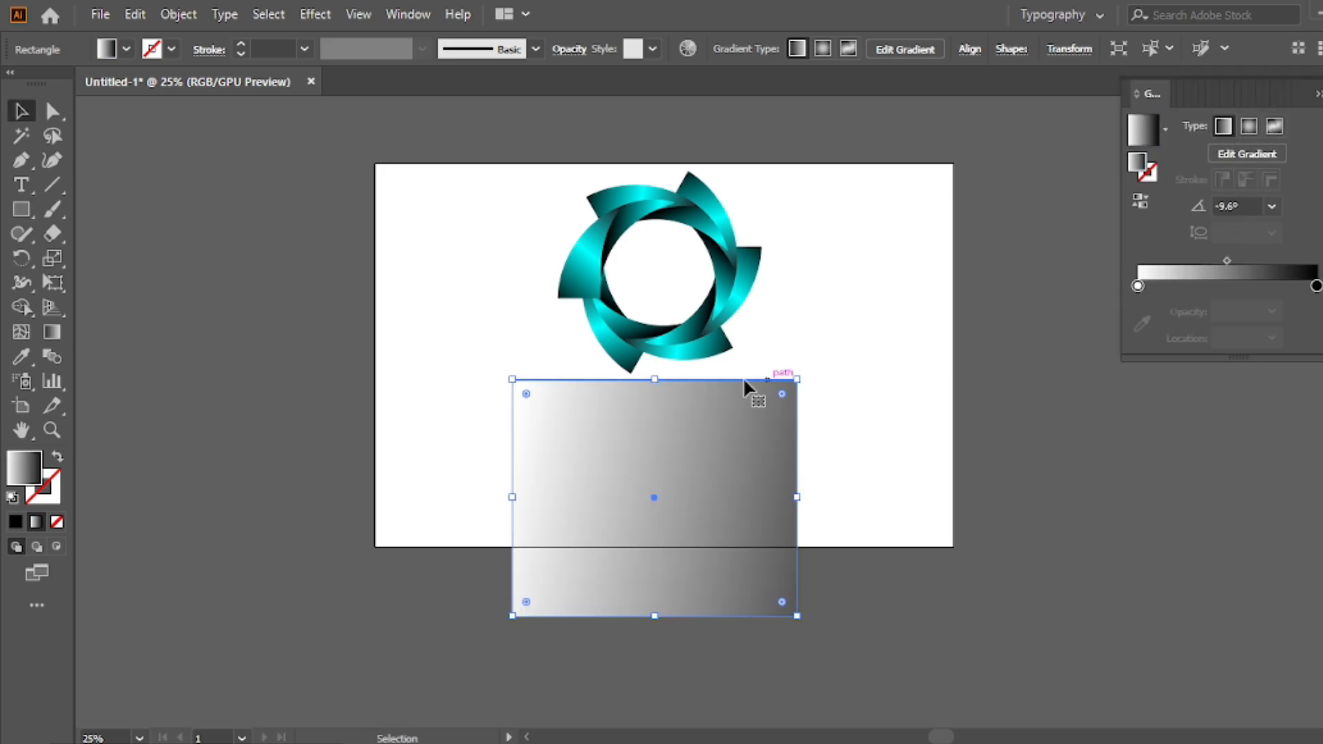
# - Redirect the rectangle's gradient vertically from white at its upper edge to black at its lower edge, and shift the midpoint close to the white end
pyautogui.click(51, 332)
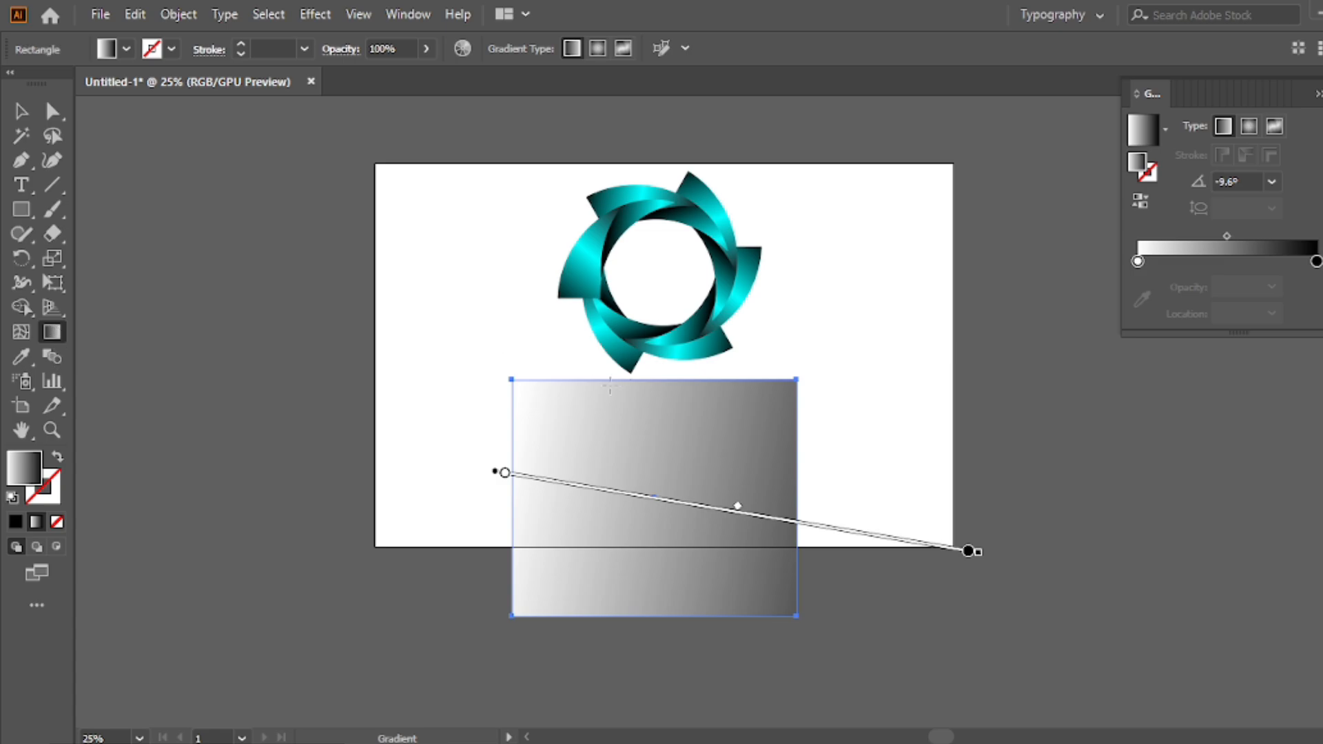
pyautogui.moveTo(649, 381); pyautogui.dragTo(653, 613)
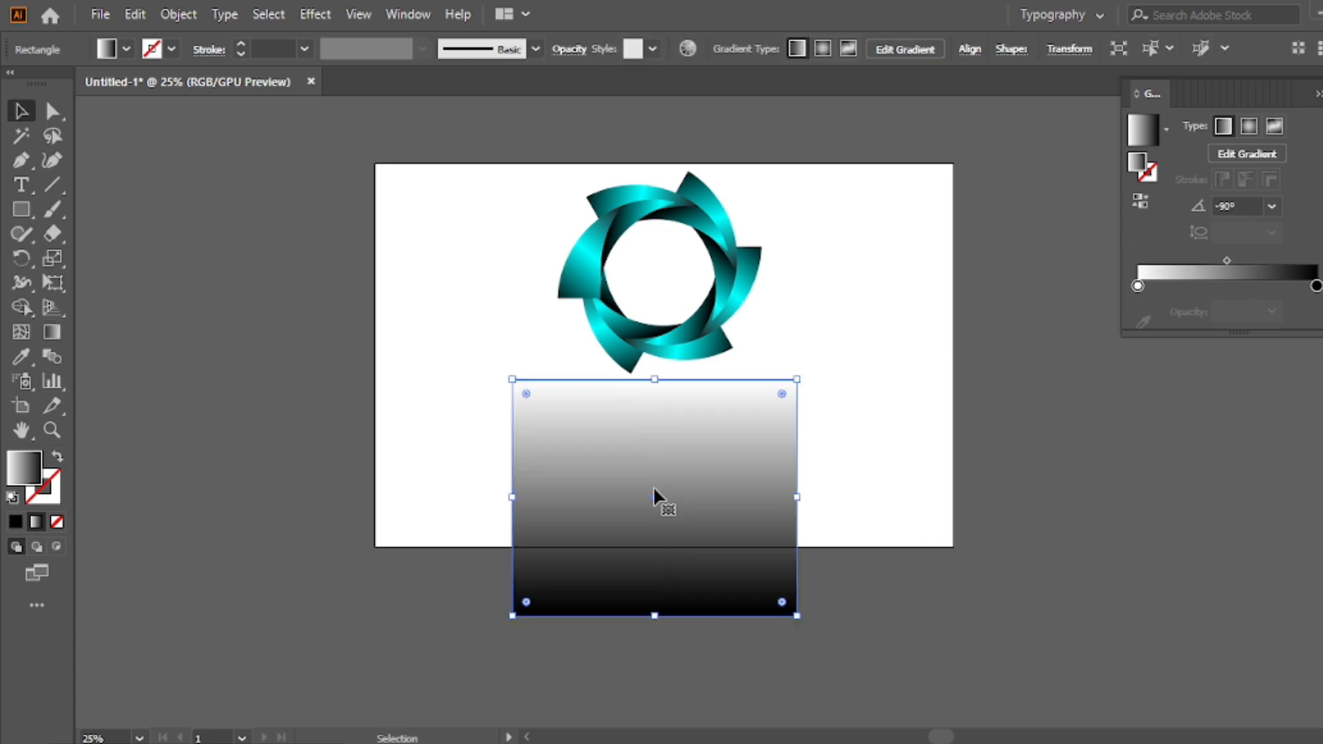
pyautogui.moveTo(660, 501); pyautogui.dragTo(659, 362)
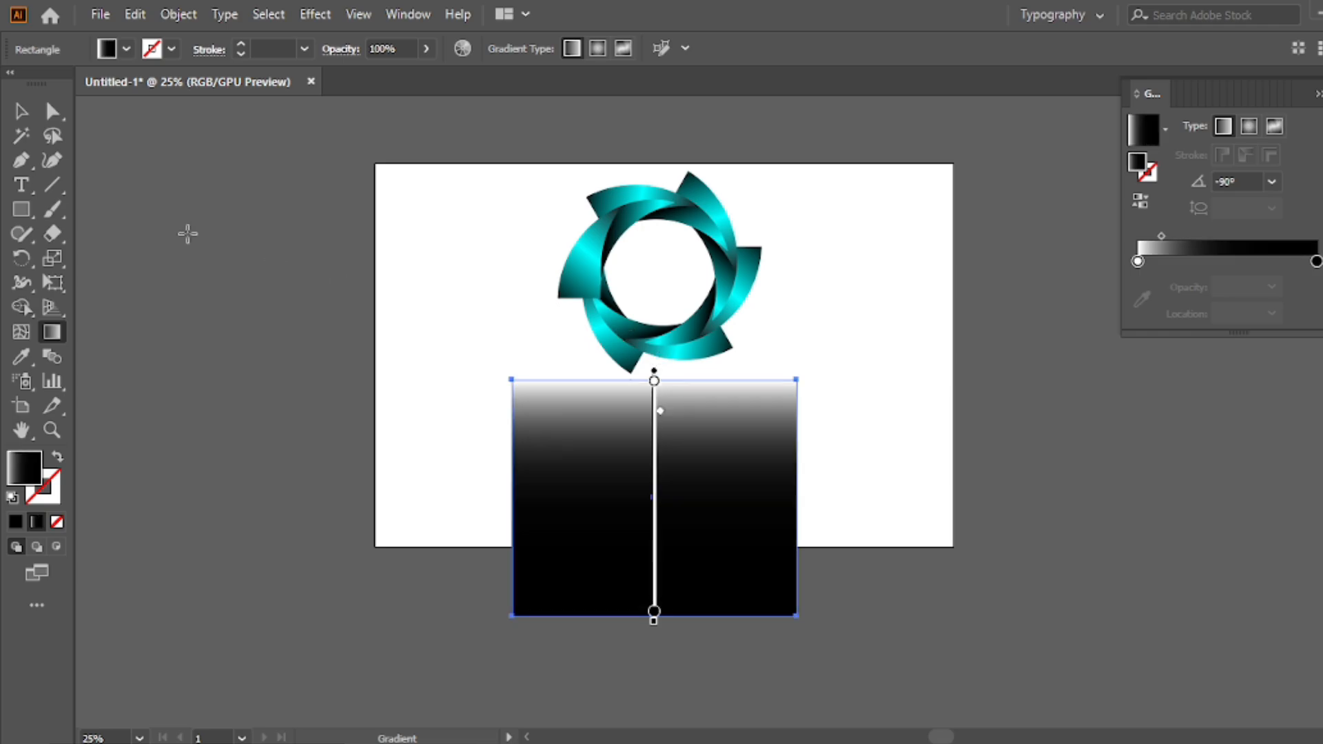
# - Select the gradient rectangle together with the reflected ring and make an opacity mask from them
pyautogui.click(20, 110)
pyautogui.moveTo(436, 406); pyautogui.dragTo(840, 682)
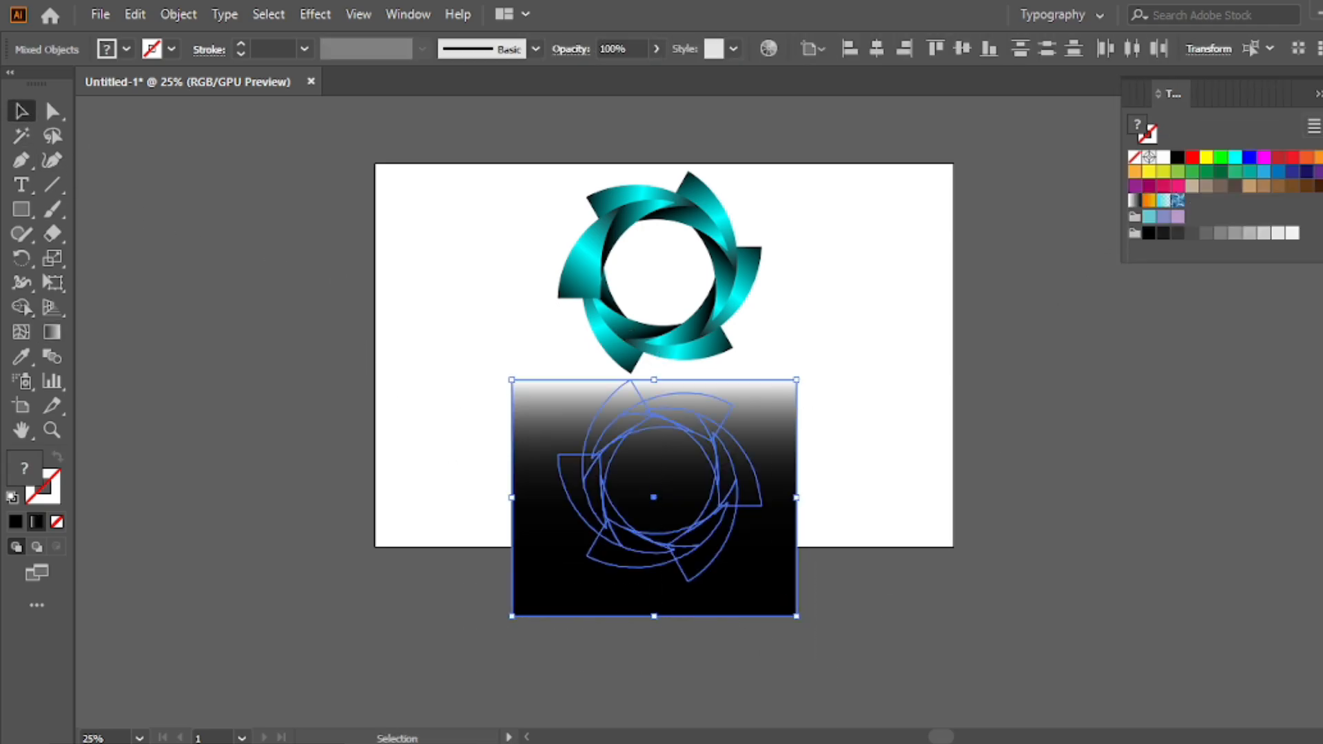
pyautogui.click(1310, 195)
pyautogui.click(1305, 110)
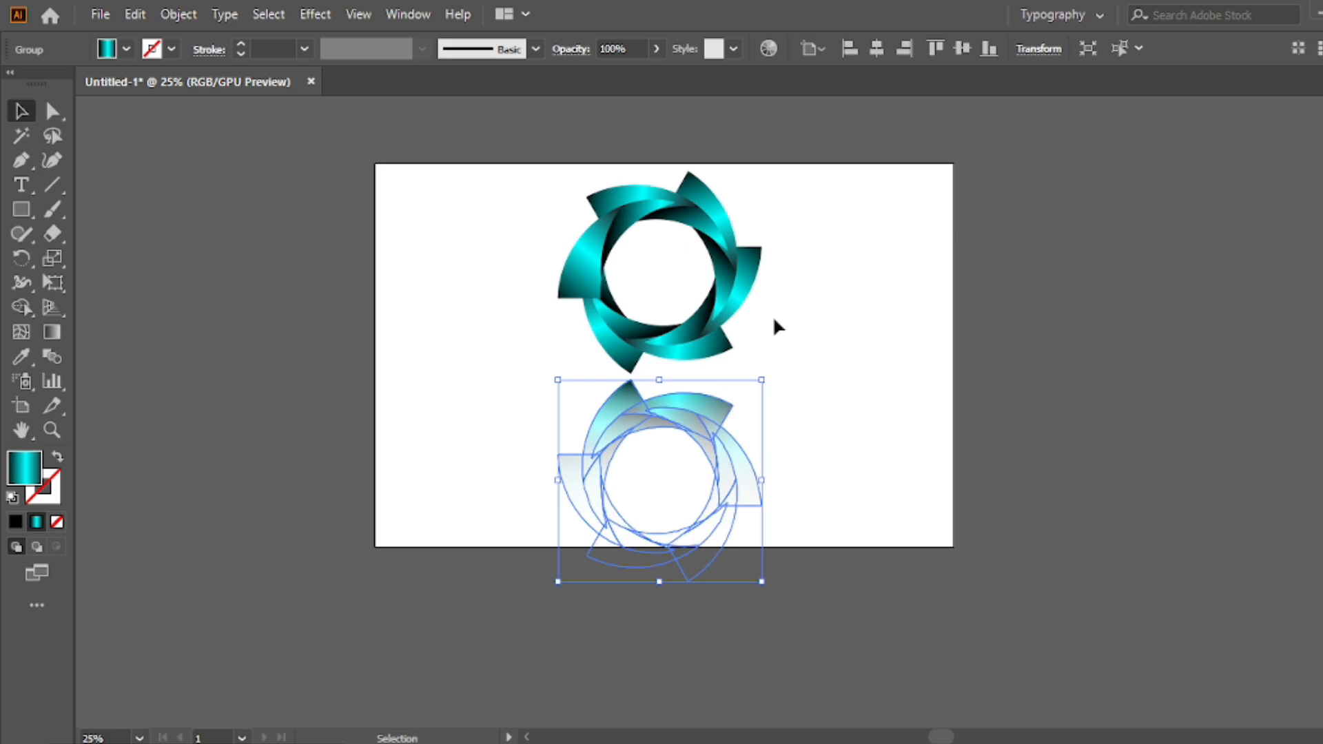
# - Select the ring and its reflection and centre them horizontally on the artboard
pyautogui.click(774, 320)
pyautogui.click(717, 412)
pyautogui.moveTo(768, 185); pyautogui.dragTo(580, 463)
pyautogui.click(877, 48)
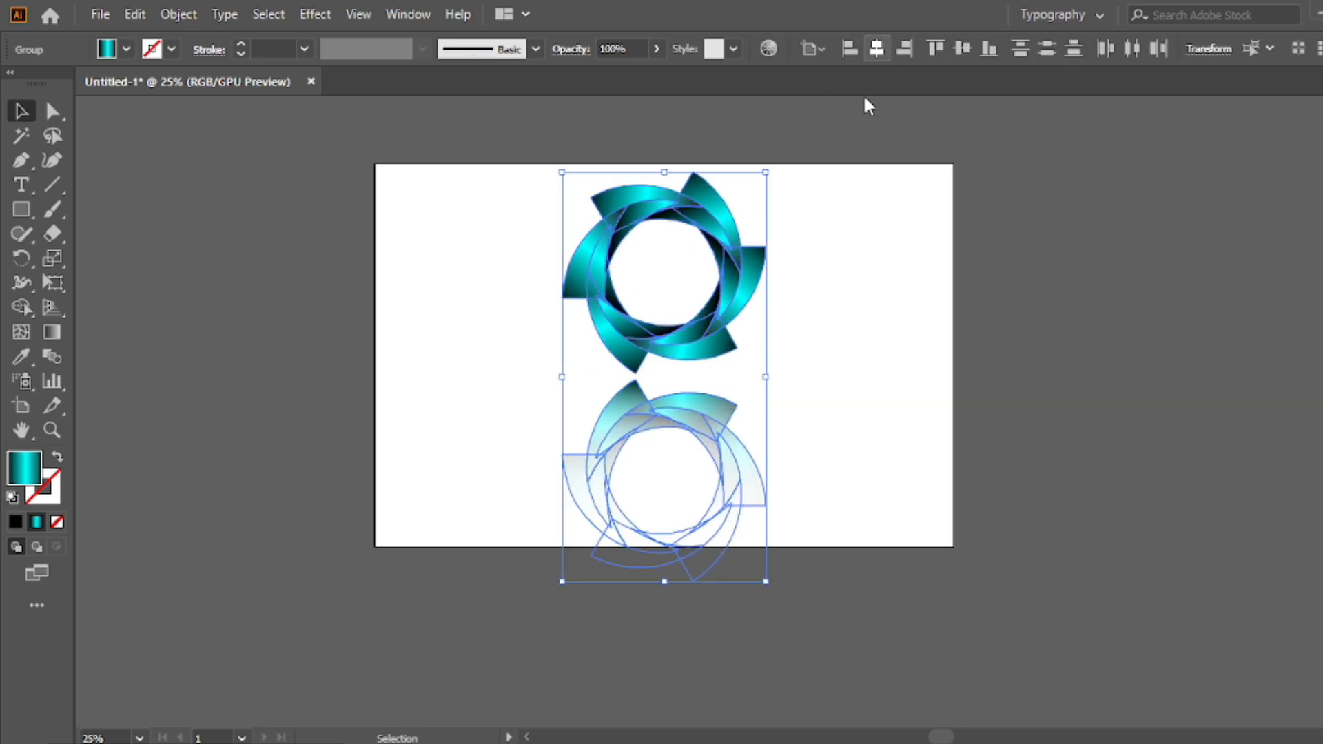
pyautogui.click(789, 273)
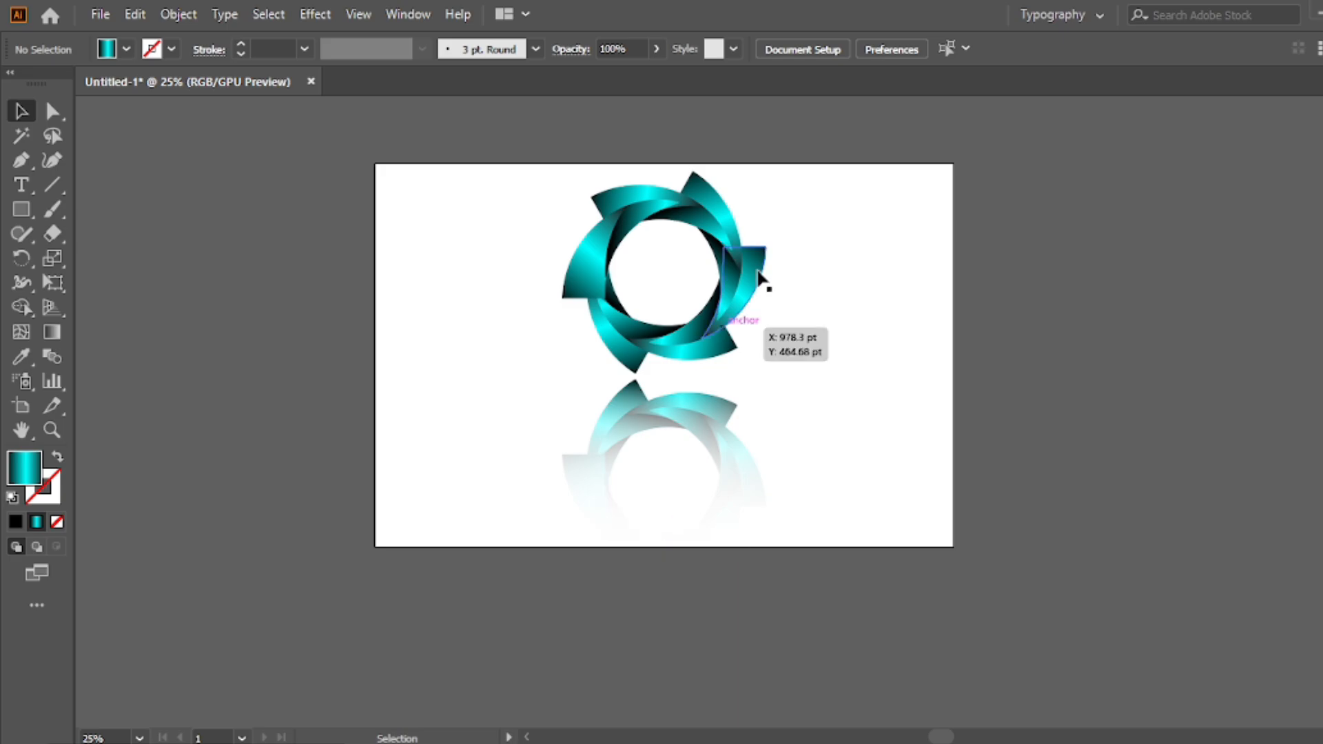
# - Move the ring and its reflection straight down until the upper ring sits around the artboard's middle
pyautogui.click(653, 464)
pyautogui.moveTo(701, 338); pyautogui.dragTo(710, 407)
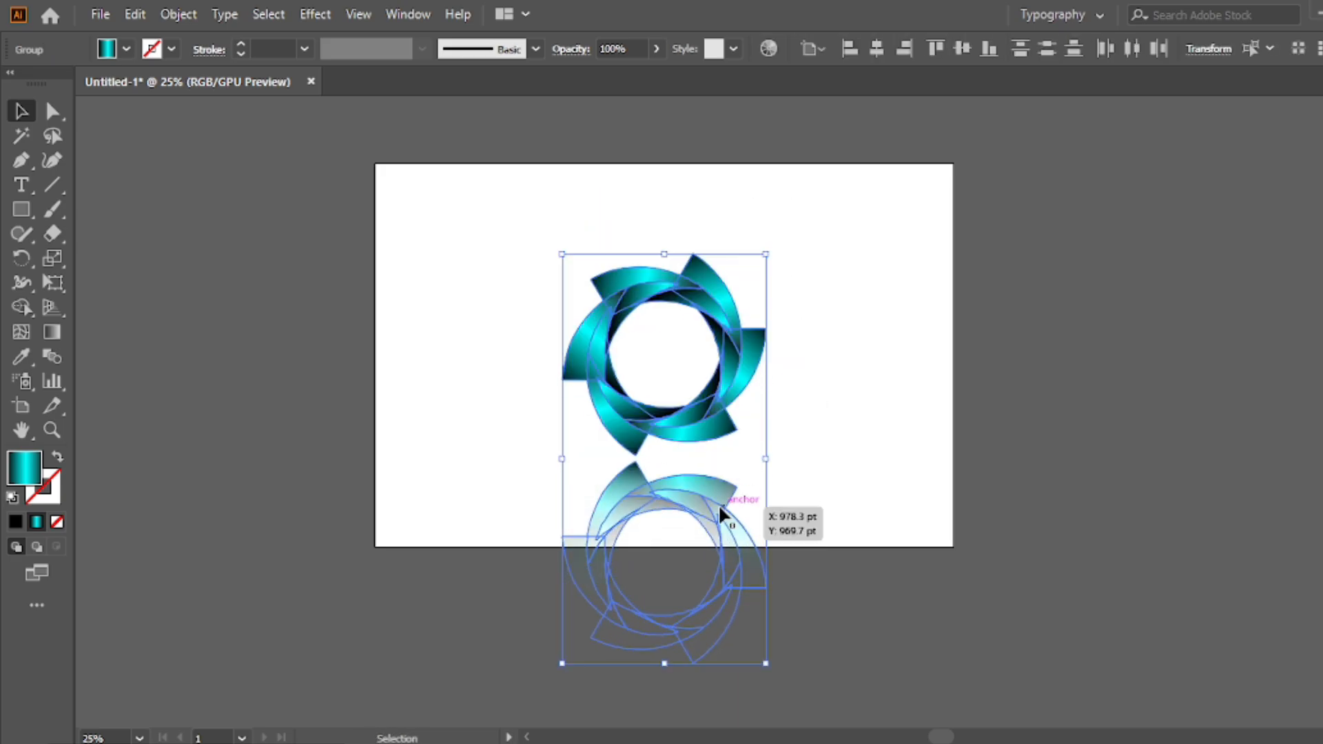
pyautogui.click(721, 507)
pyautogui.click(836, 414)
# - Centre the upper ring vertically on the artboard and nudge the reflection slightly up towards it
pyautogui.click(714, 377)
pyautogui.click(966, 49)
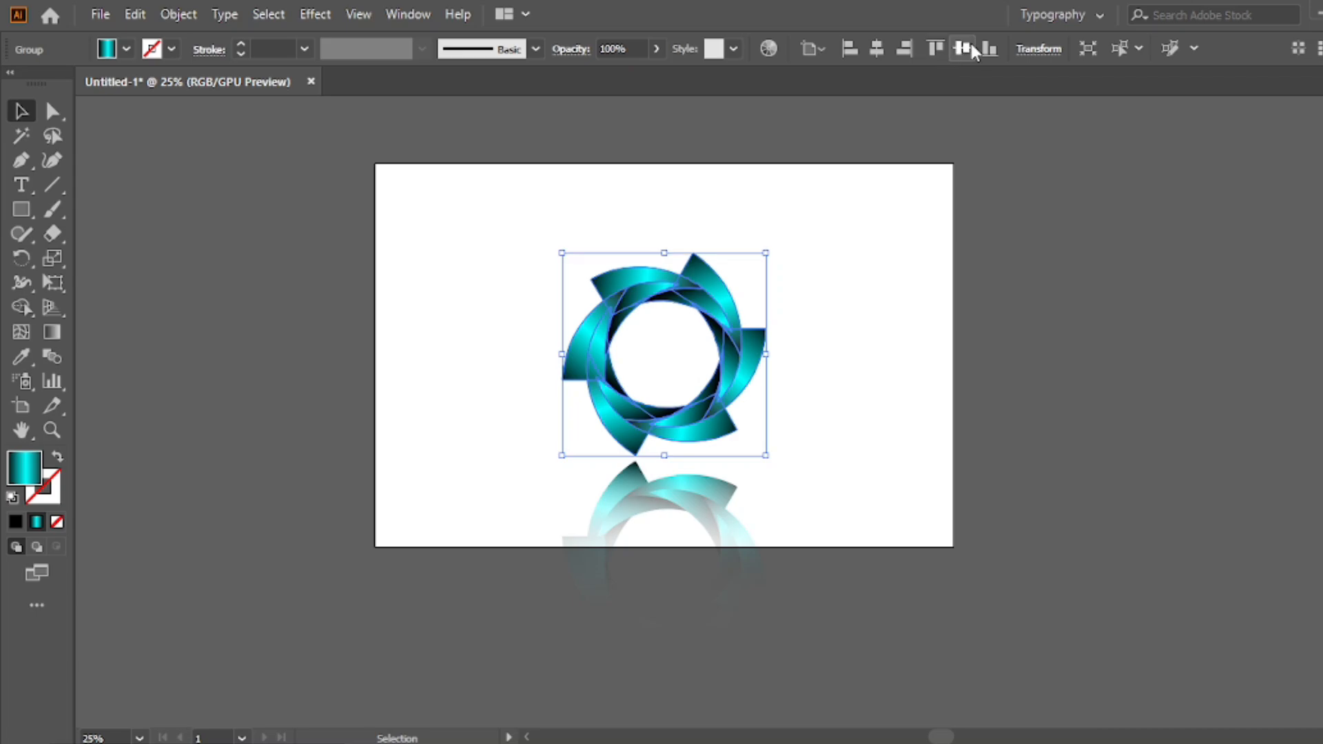
pyautogui.click(711, 502)
pyautogui.click(712, 501)
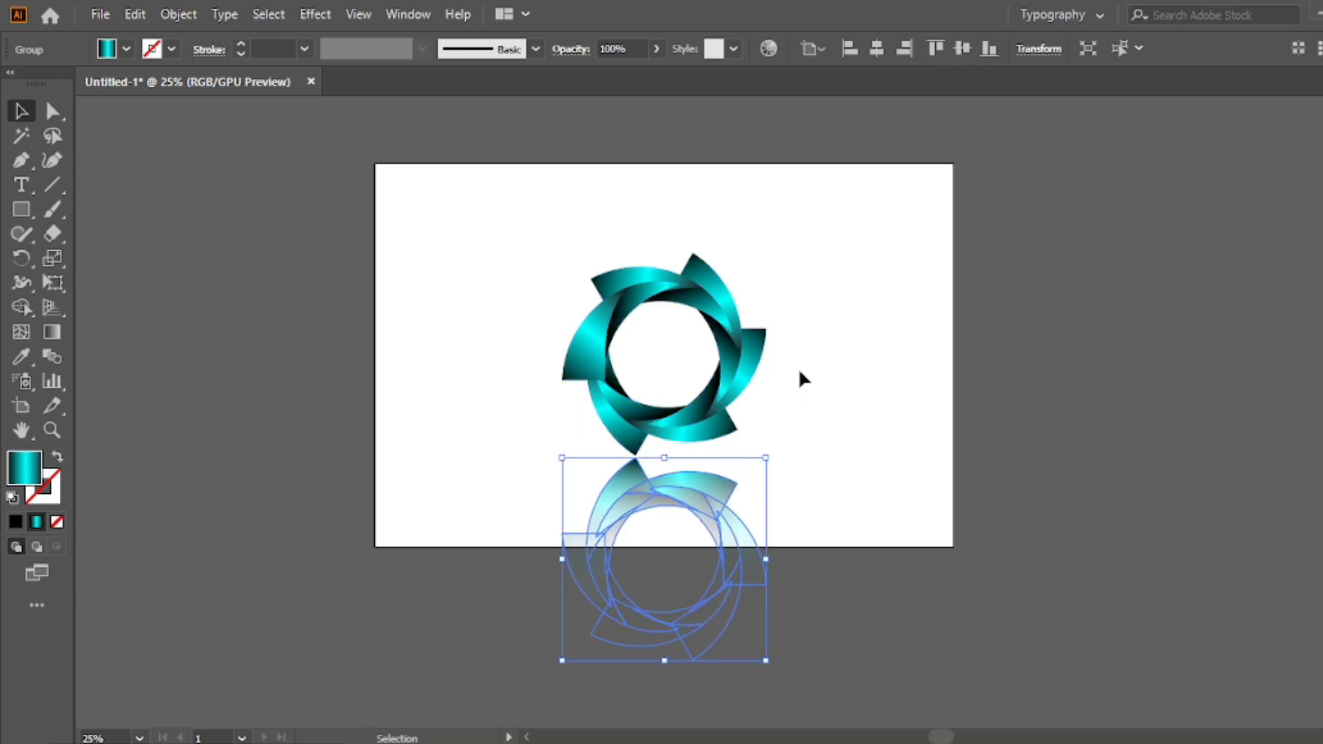
# - Group the upper ring with its faded reflection
pyautogui.click(793, 331)
pyautogui.moveTo(779, 246); pyautogui.dragTo(576, 507)
pyautogui.rightClick(585, 213)
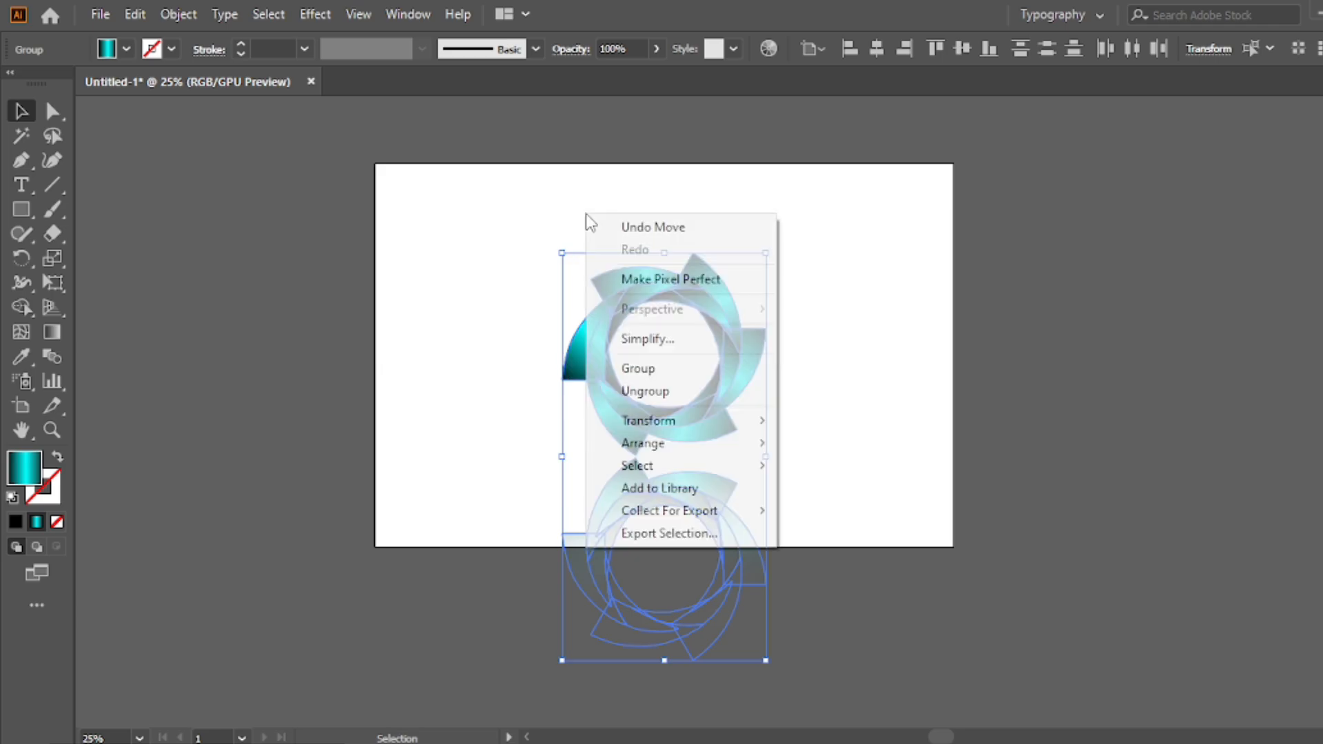
pyautogui.click(657, 371)
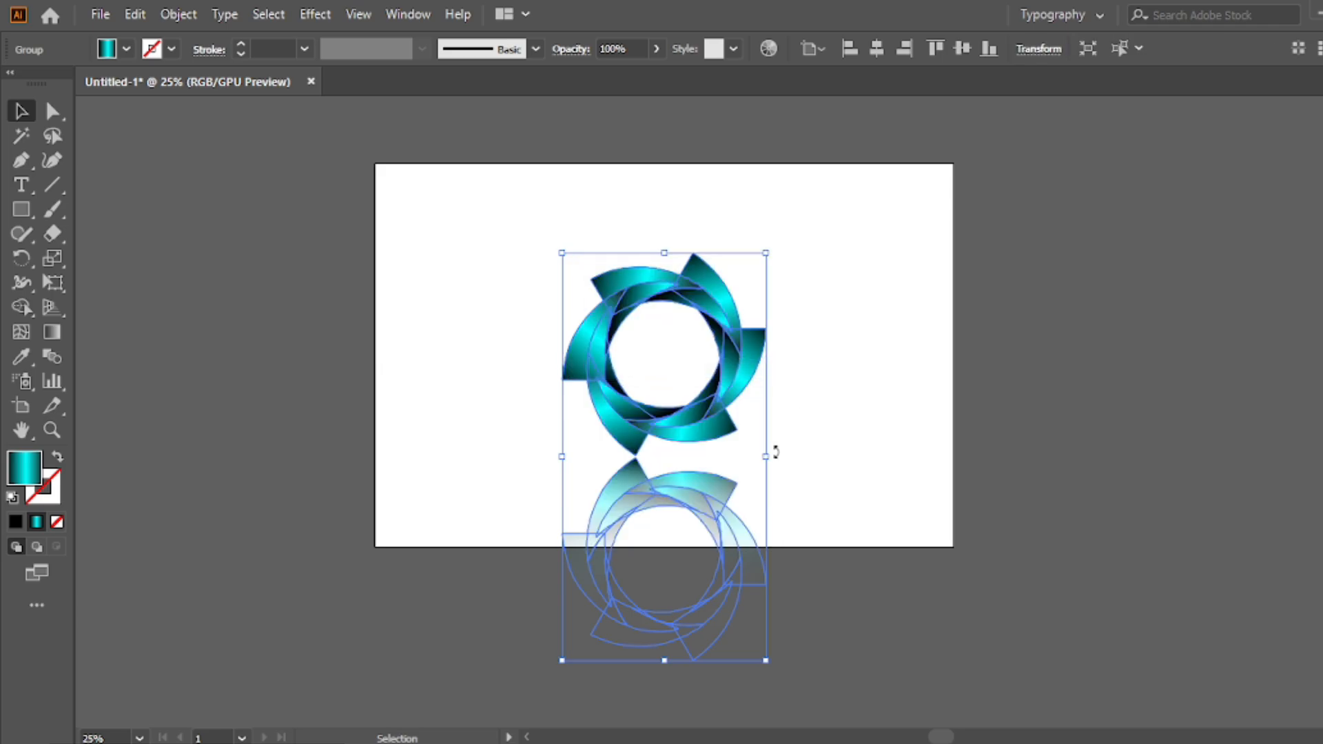
# - Enlarge the grouped rings proportionally about their centre and move the group down so the main ring sits near the artboard's middle
pyautogui.moveTo(766, 456); pyautogui.dragTo(790, 456)
pyautogui.moveTo(754, 301); pyautogui.dragTo(751, 342)
pyautogui.click(851, 279)
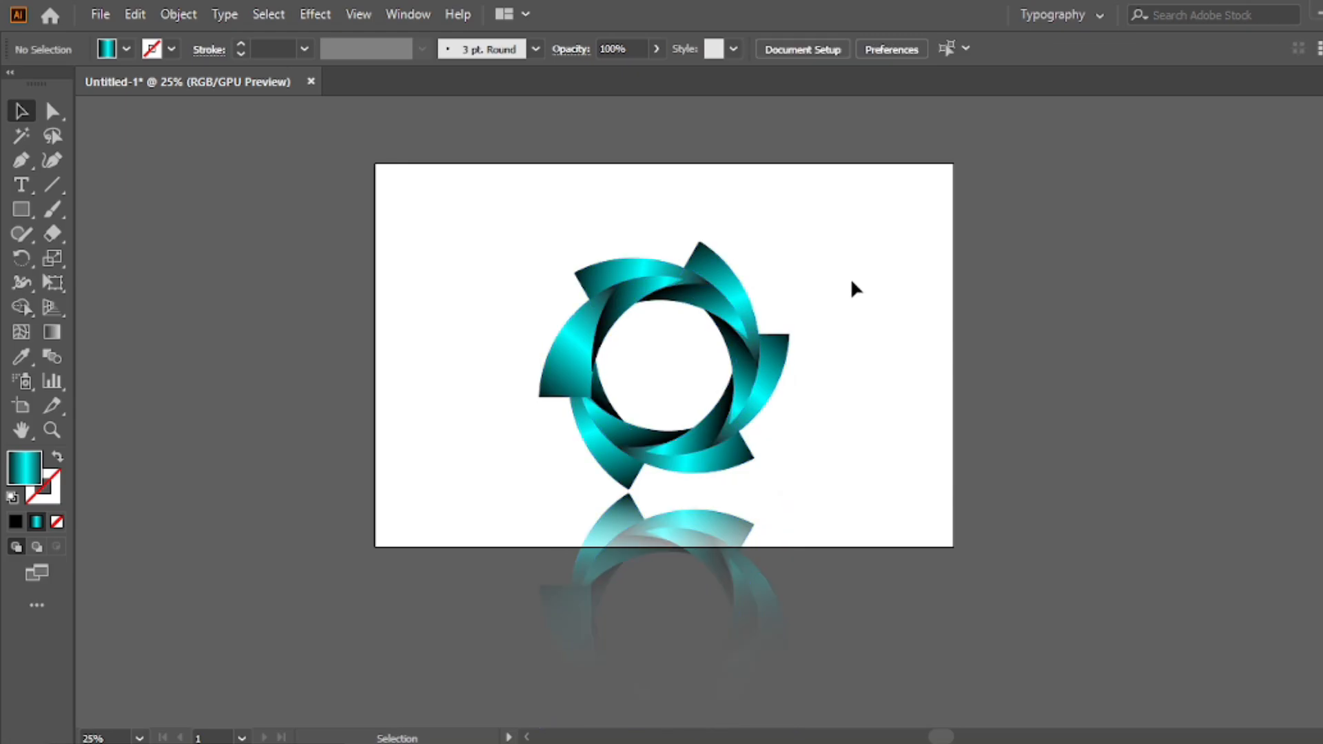
pyautogui.click(755, 356)
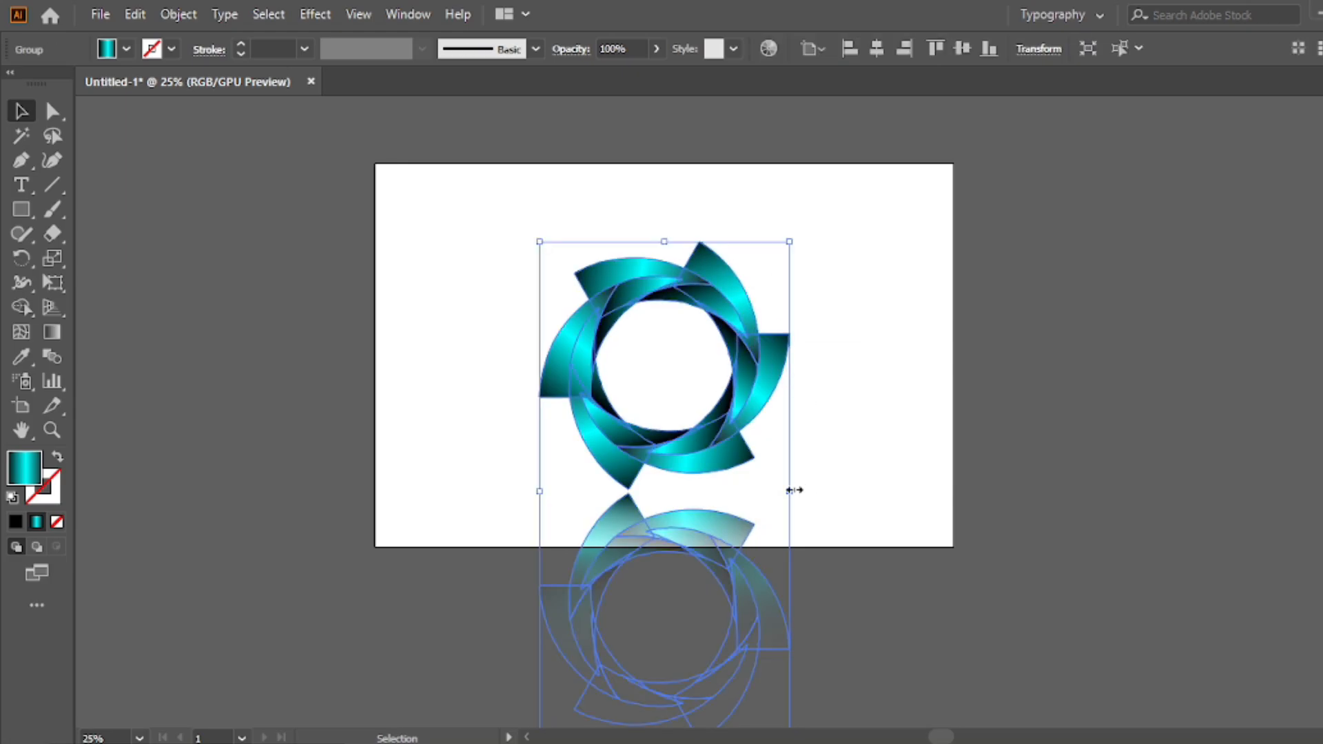
pyautogui.moveTo(792, 489); pyautogui.dragTo(793, 483)
pyautogui.hotkey('ctrl', '0')
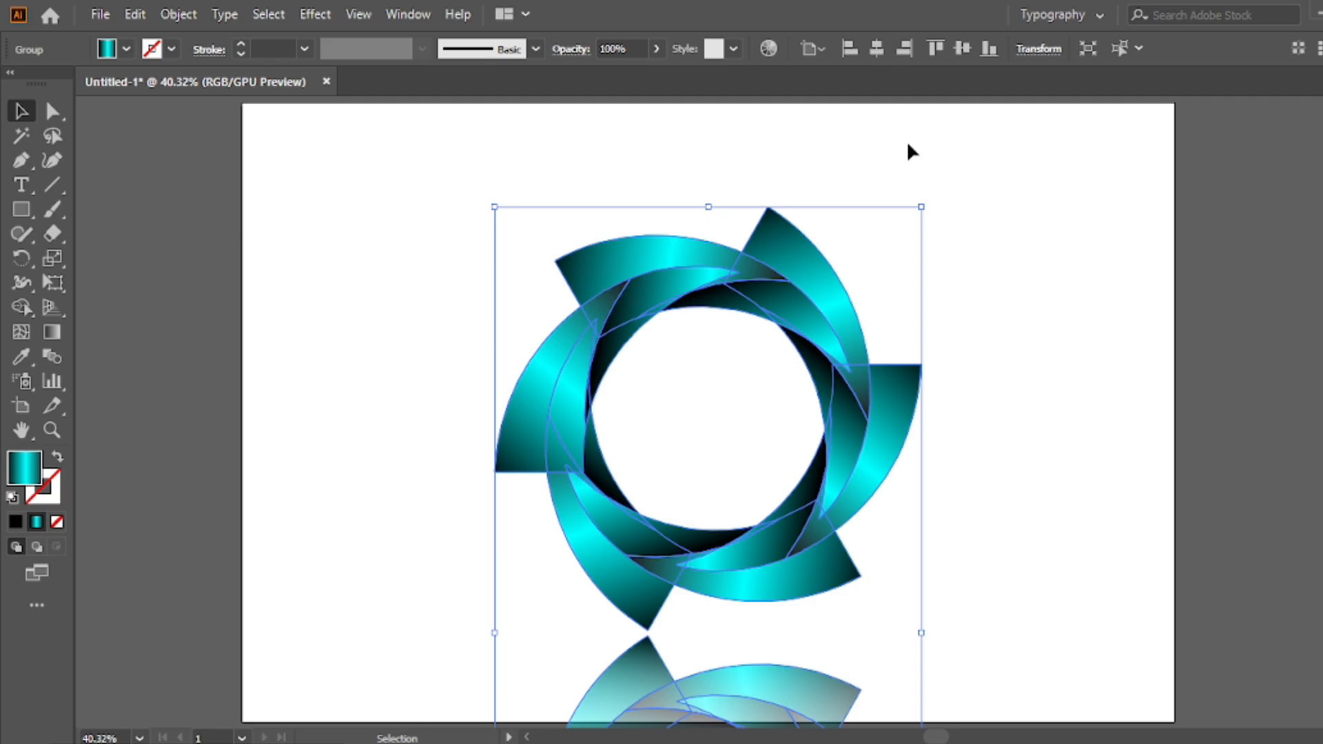
pyautogui.click(809, 222)
# - Draw a rectangle that covers the entire artboard
pyautogui.rightClick(26, 216)
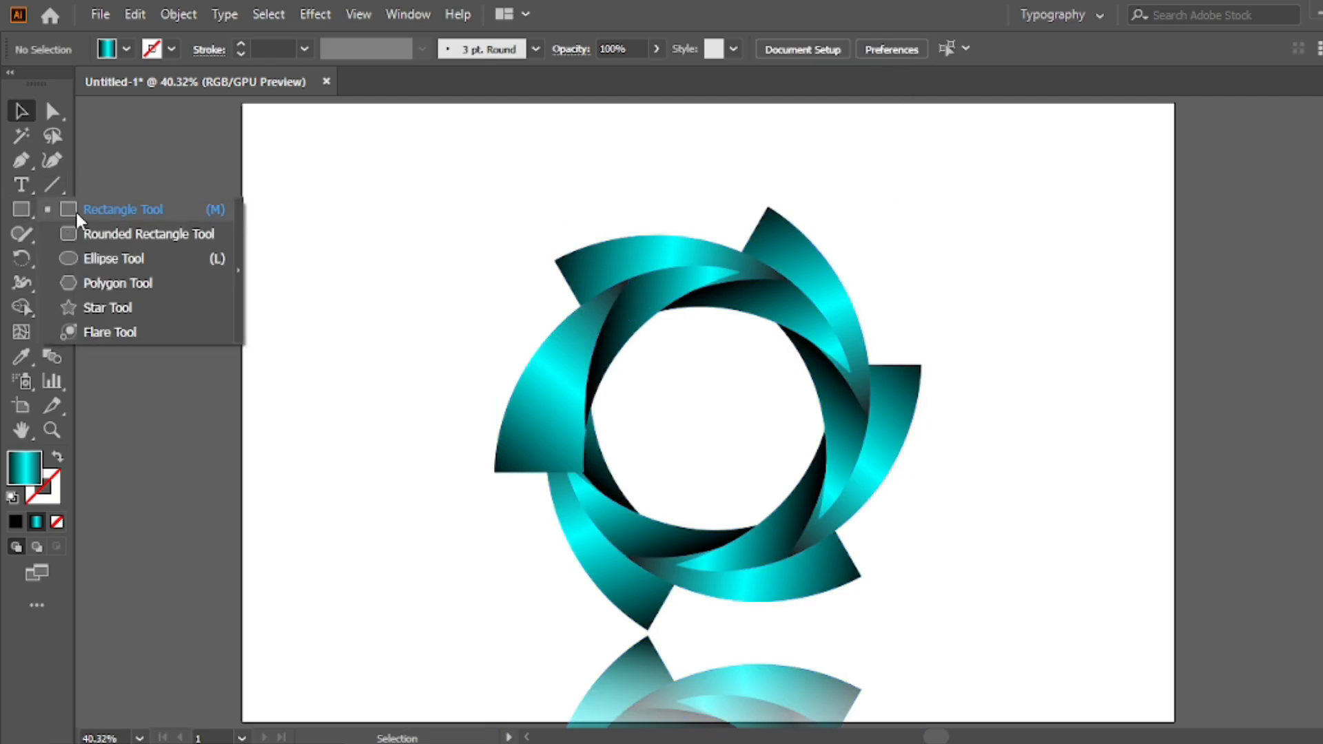
pyautogui.click(76, 209)
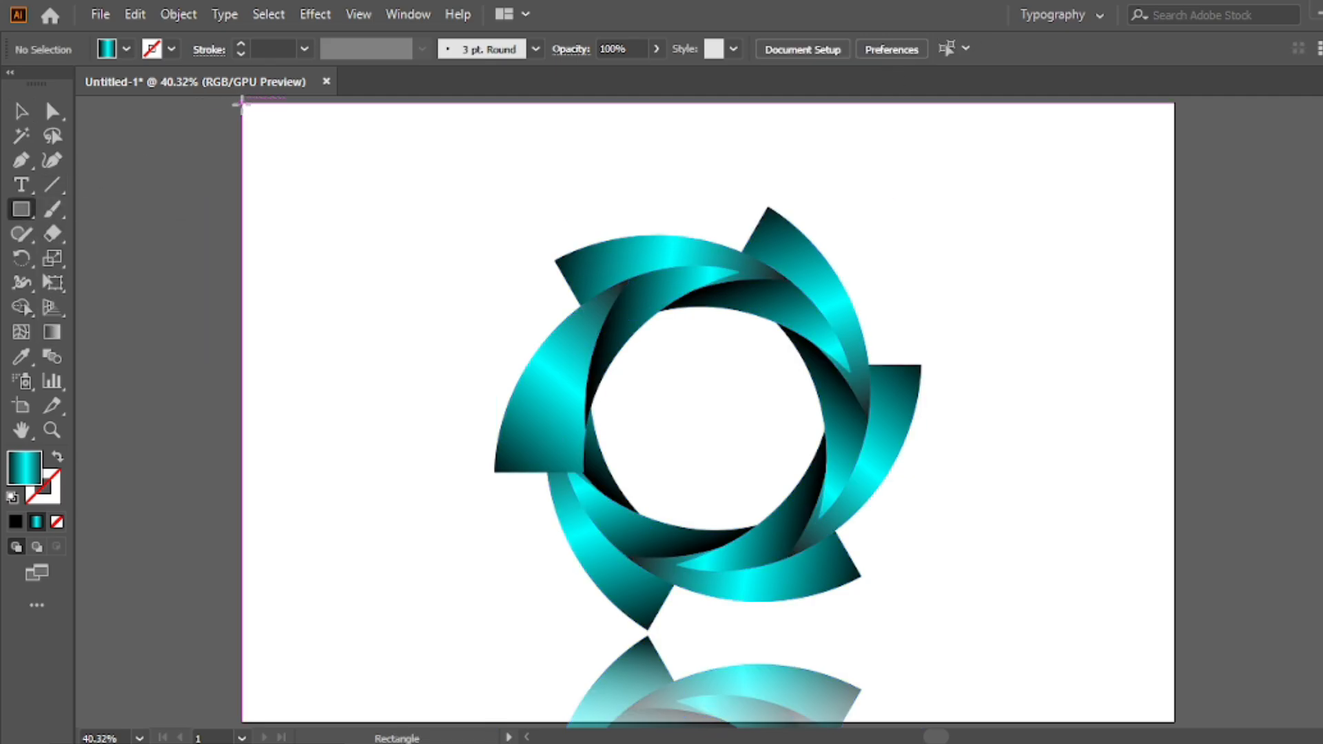
pyautogui.moveTo(241, 102); pyautogui.dragTo(1176, 575)
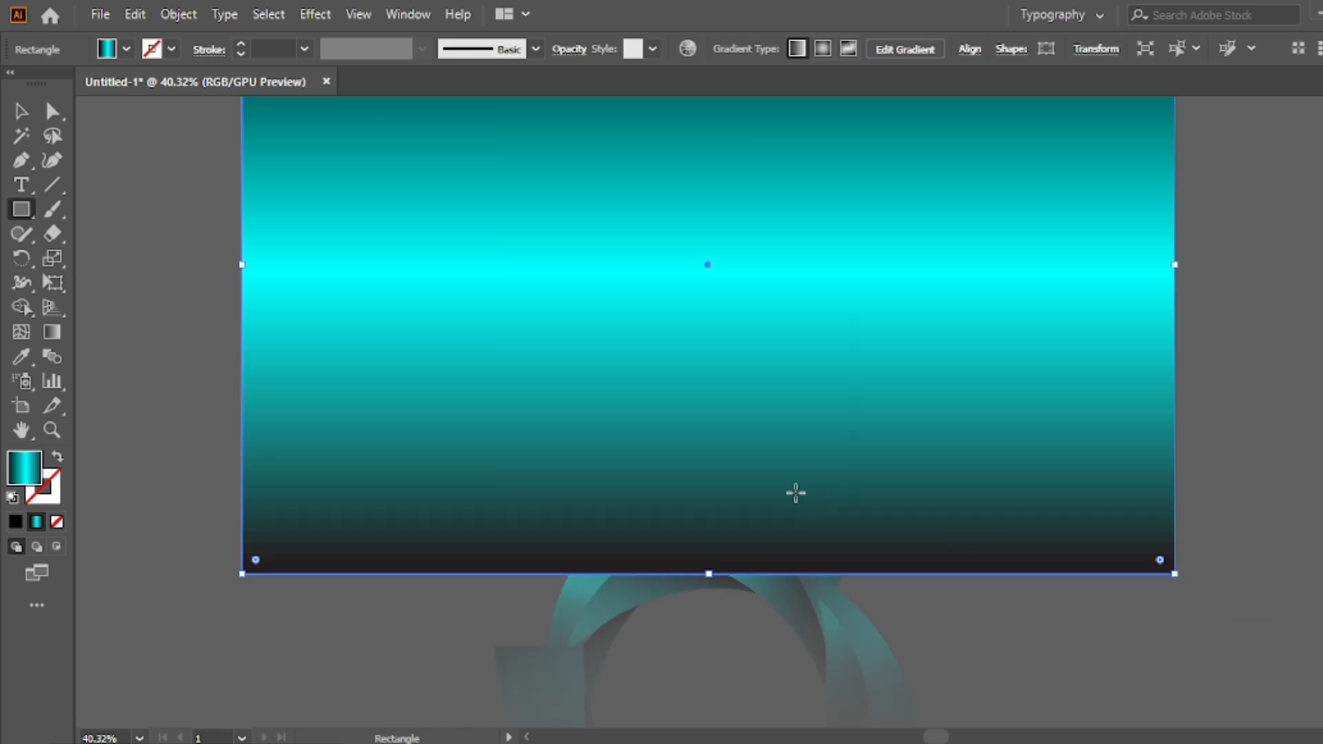
pyautogui.press('v')
pyautogui.scroll(3, 491, 242)
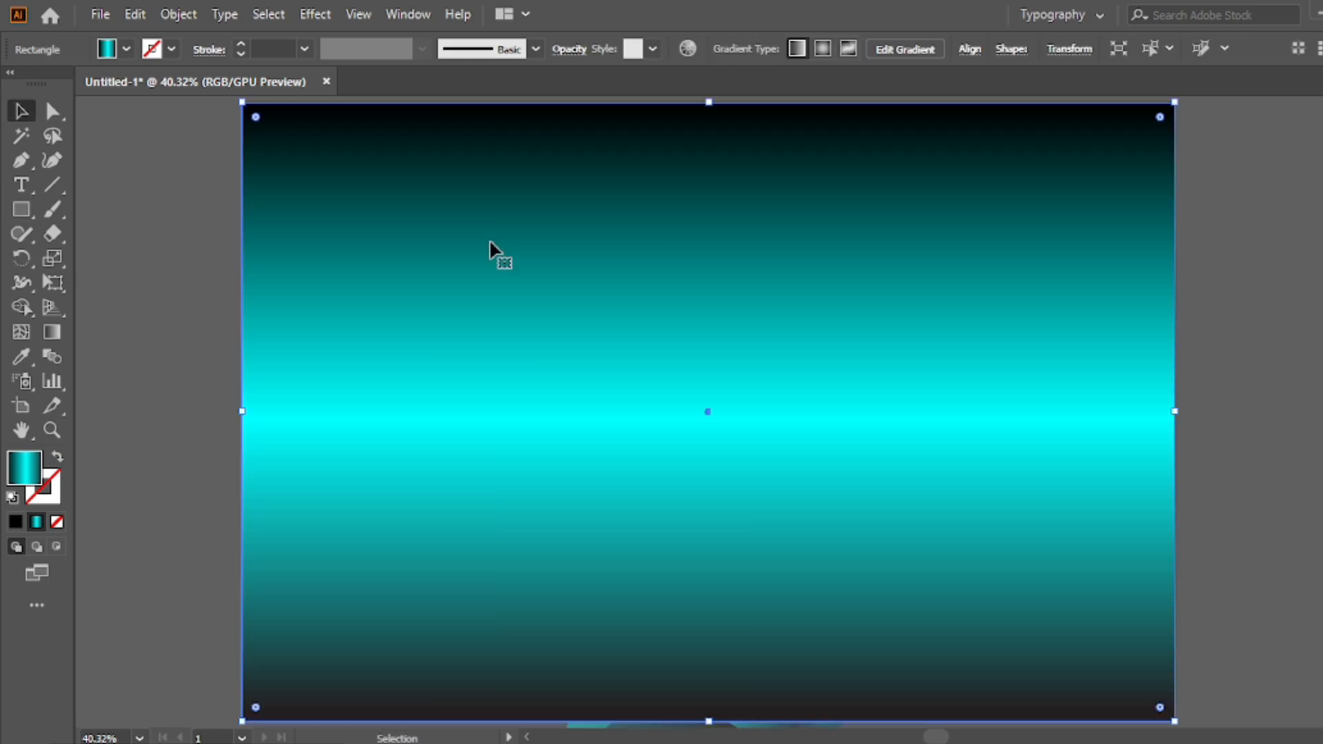
# - Fill the artboard-sized rectangle with the lightest grey swatch and send it to the back as a background
pyautogui.click(1322, 290)
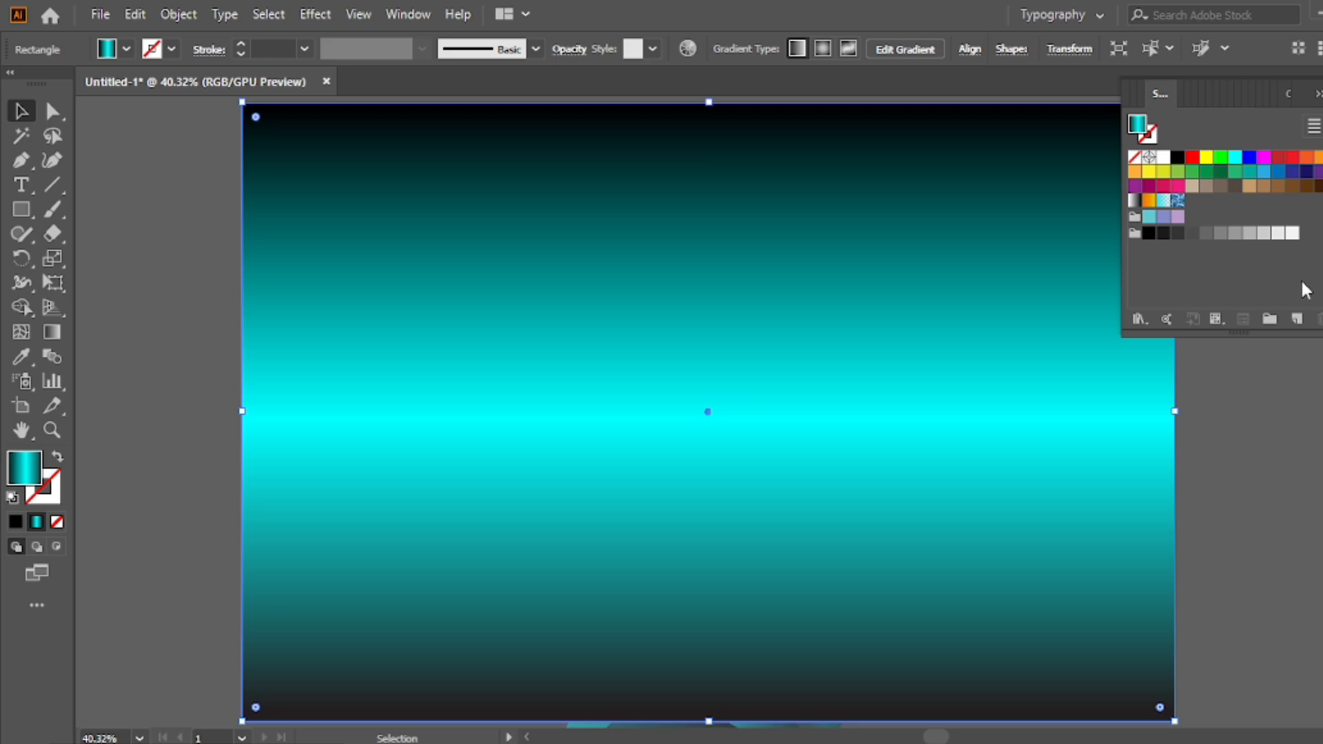
pyautogui.click(1292, 235)
pyautogui.rightClick(467, 148)
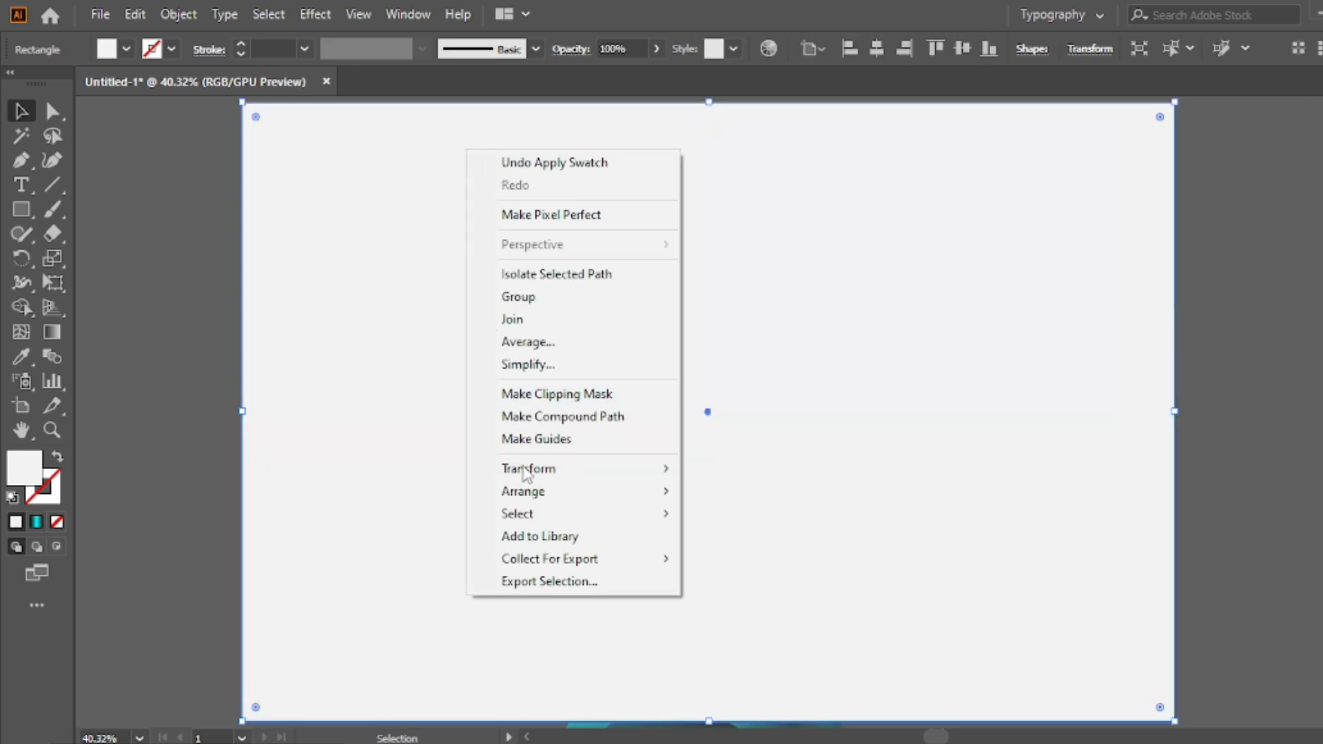
pyautogui.moveTo(576, 502)
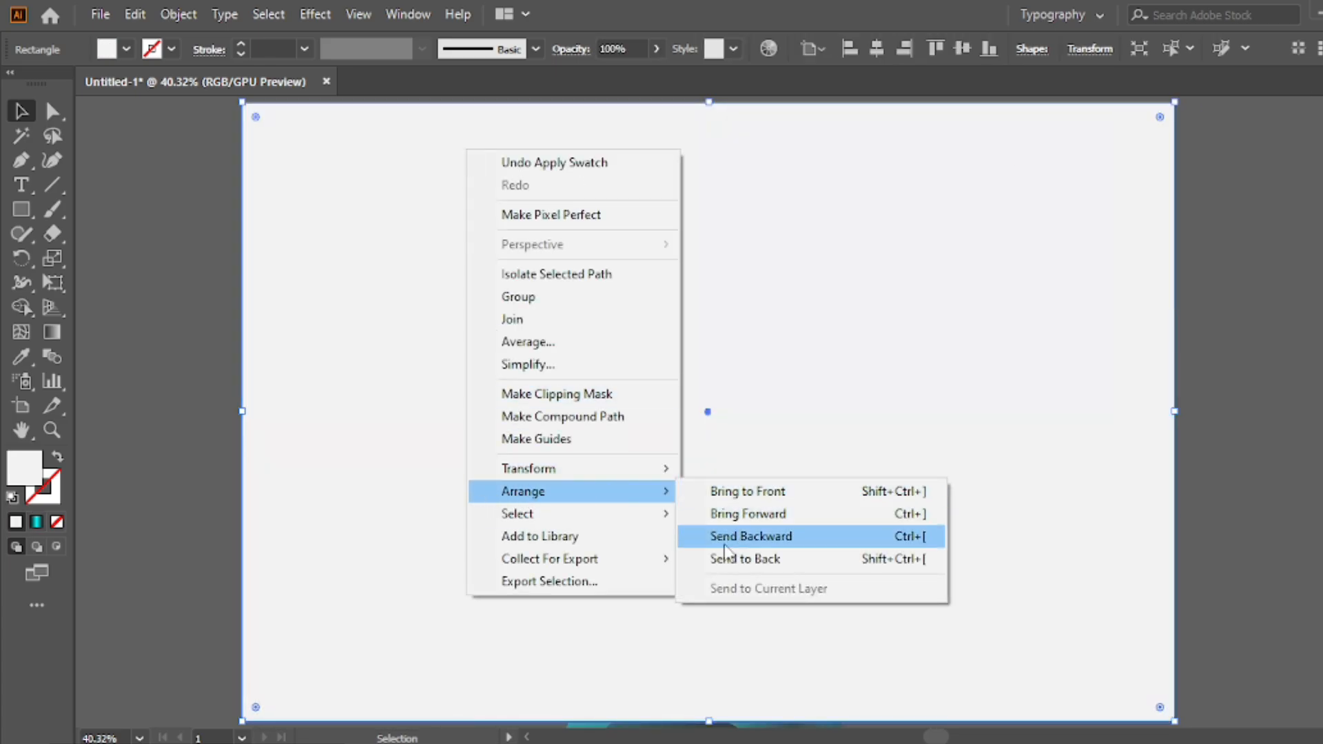
pyautogui.click(817, 557)
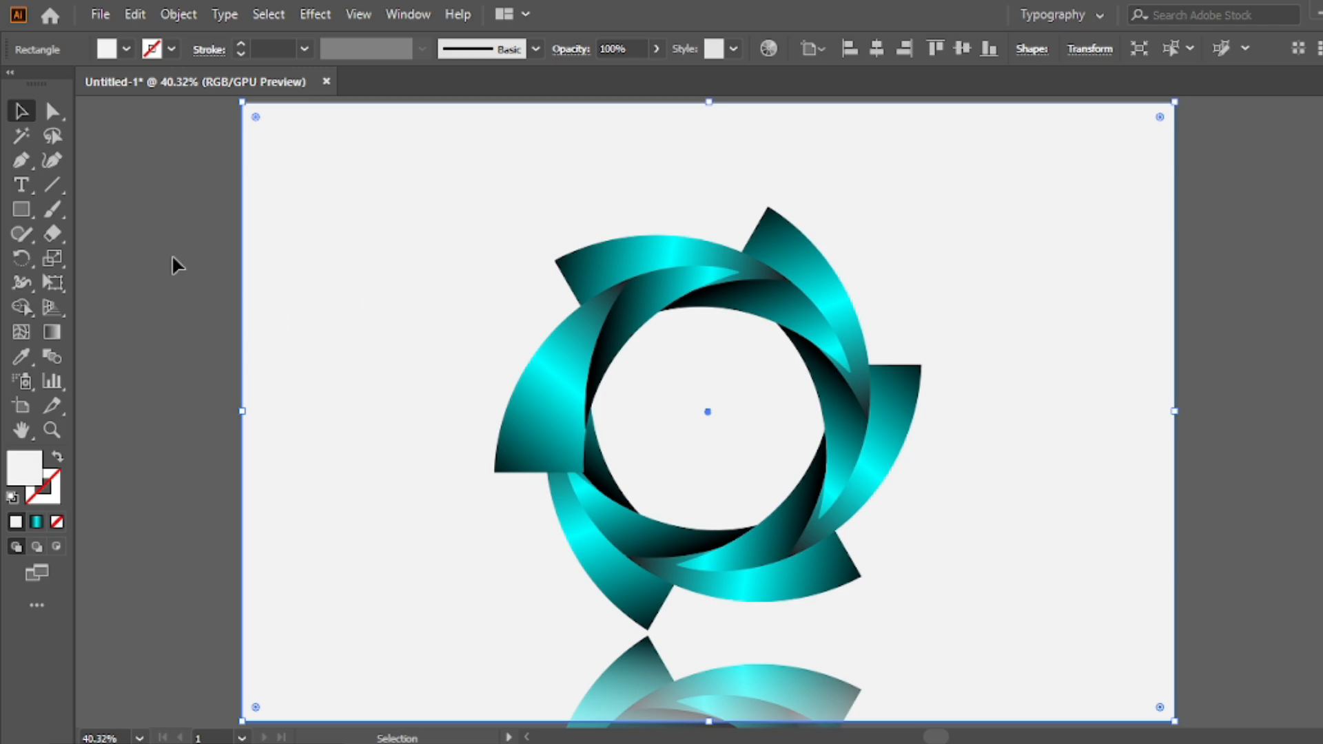
pyautogui.click(164, 165)
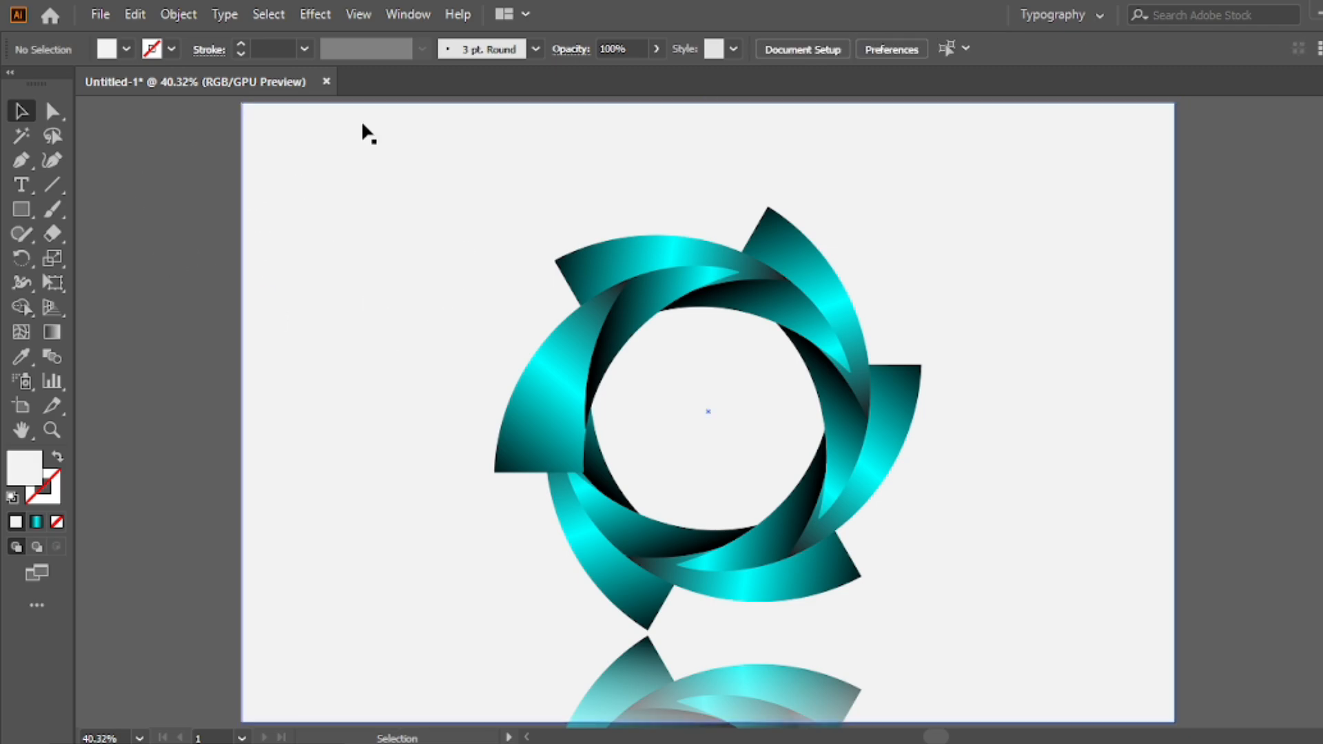